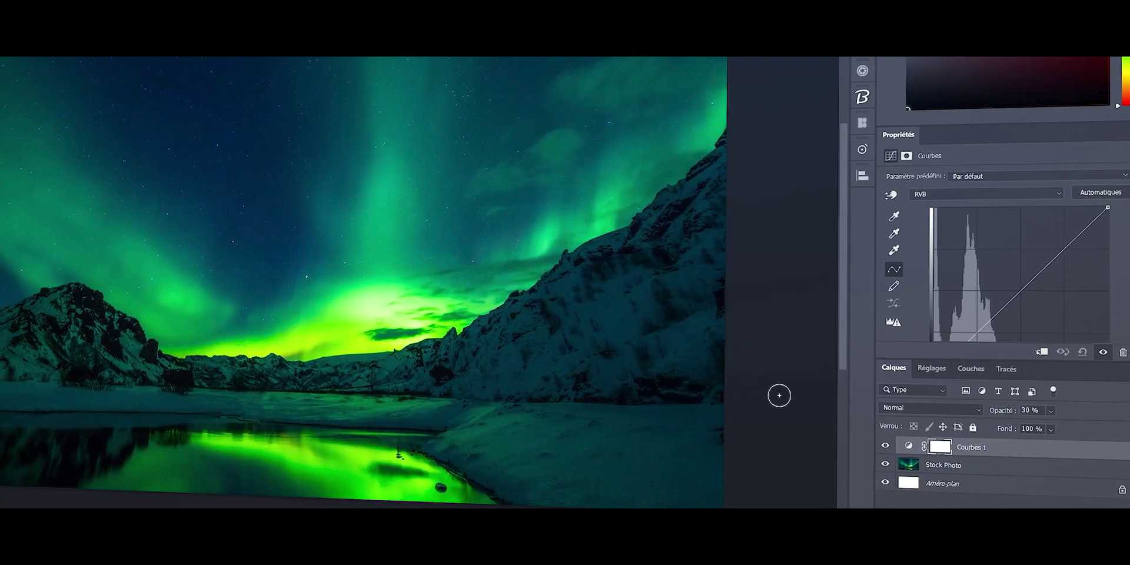
- Open the layer blend-mode list on the aurora landscape image
click(918, 407)
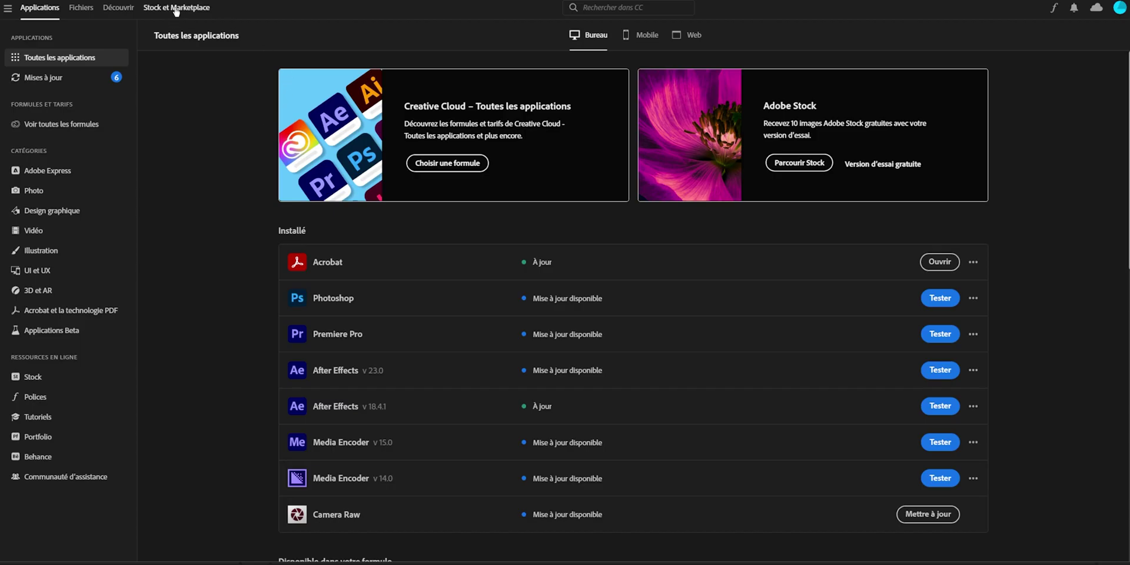
- Browse the Plug-ins tab under Stock et Marketplace in Creative Cloud
click(175, 8)
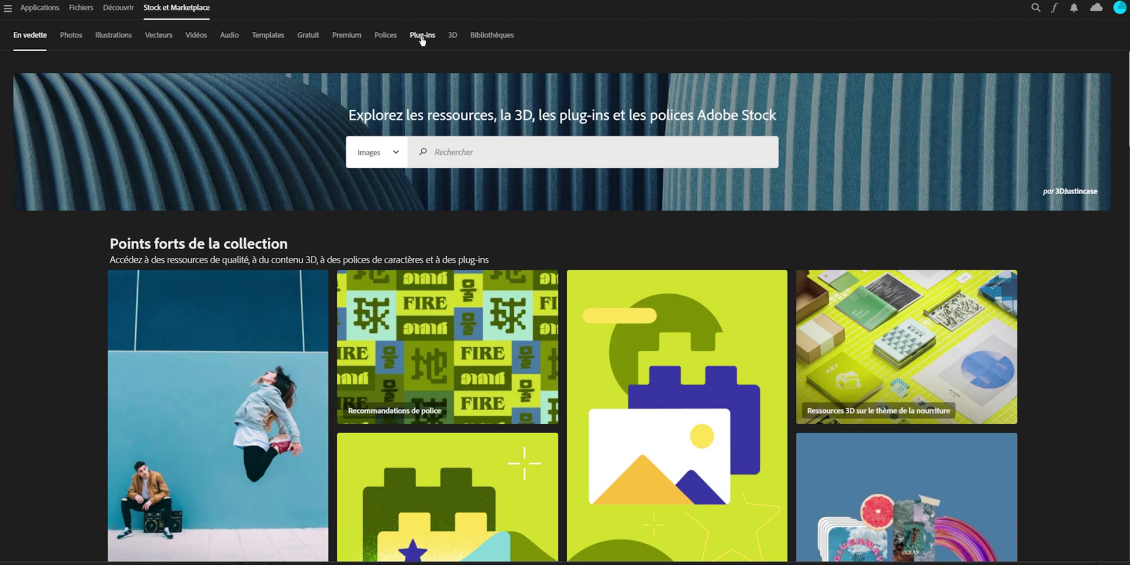
click(422, 36)
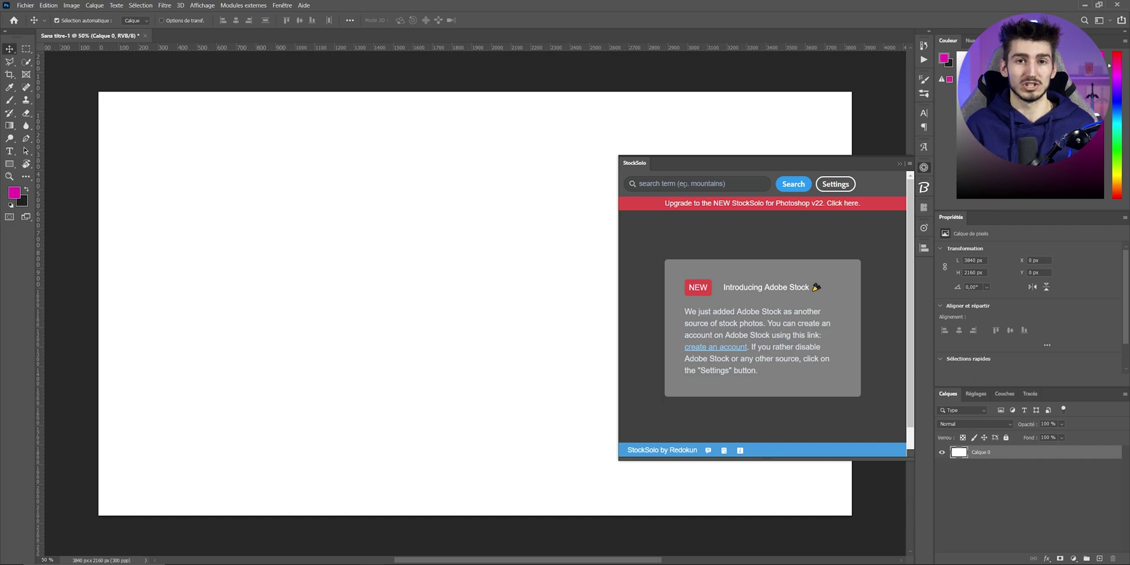
- Search StockSolo for 'humain' and place the first result as a Stock Photo layer
text(humain)
key(Return)
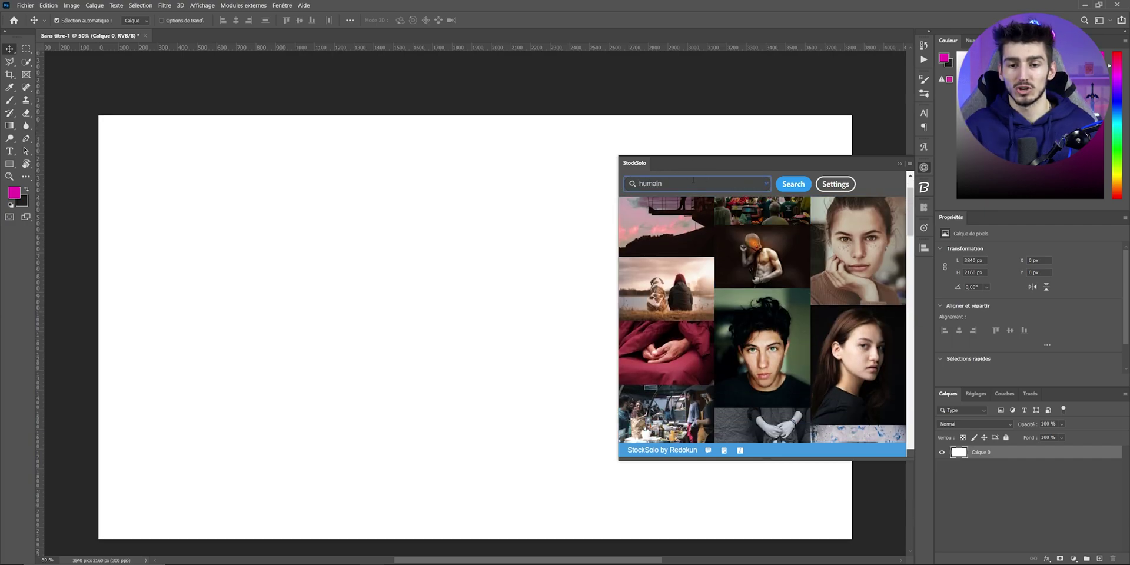
drag(656, 183, 633, 184)
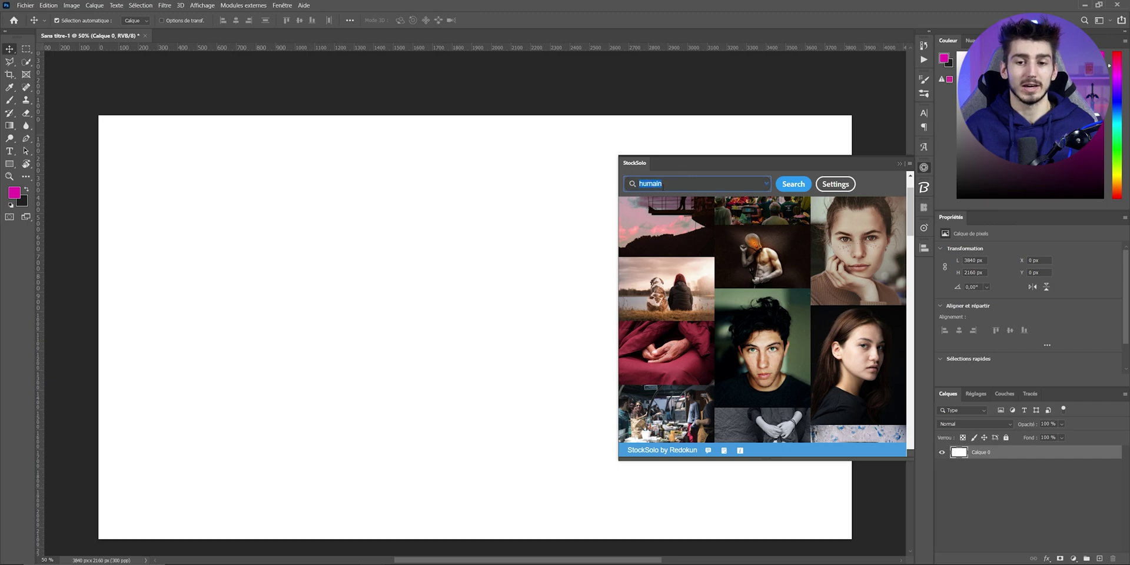
click(662, 183)
mouse_move(666, 226)
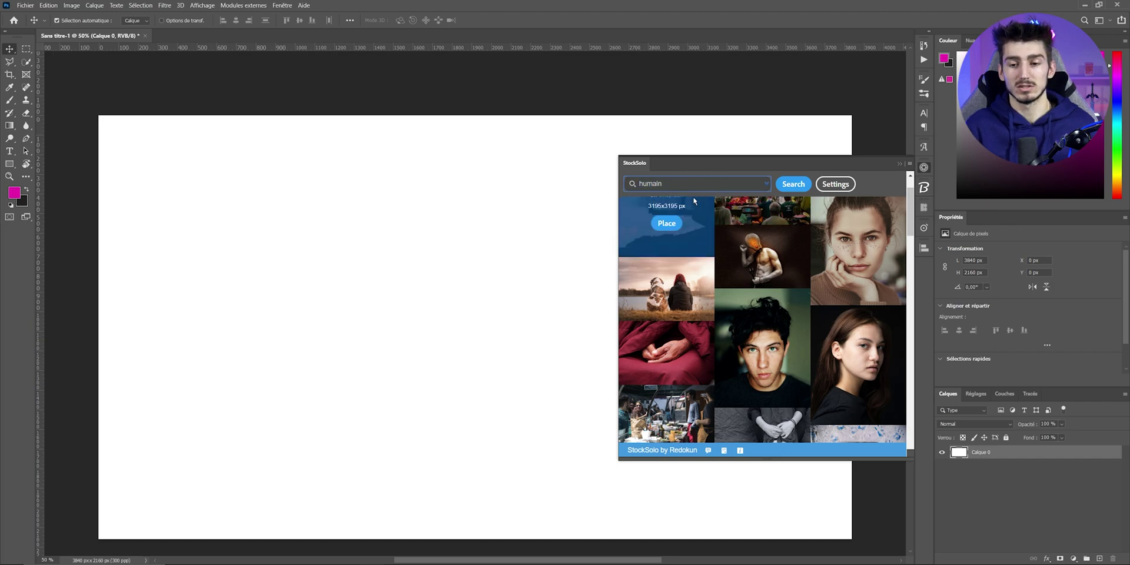
scroll(643, 250, up, 2)
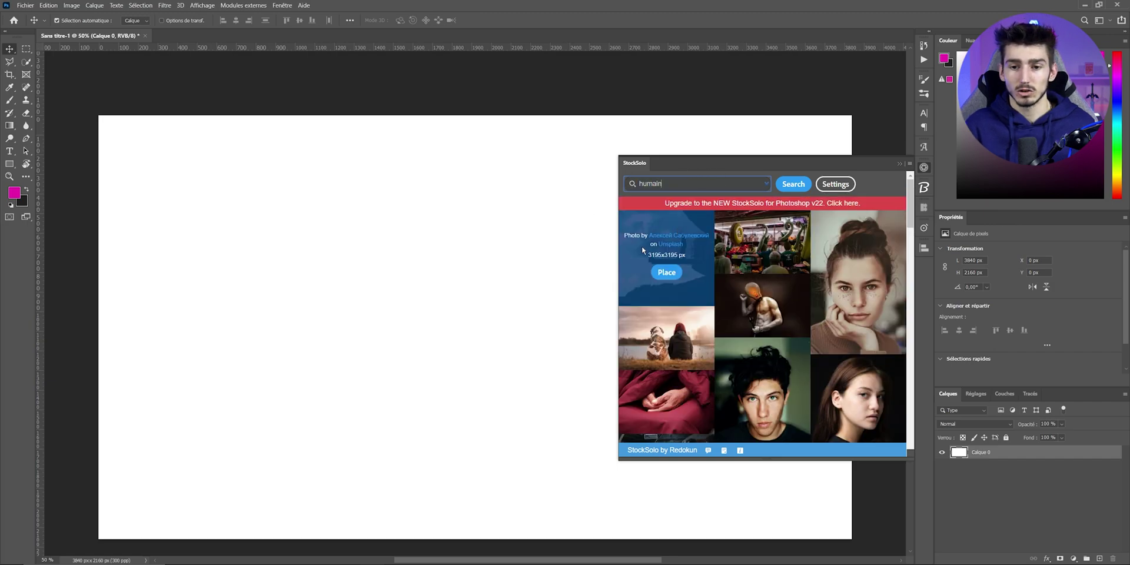
click(665, 273)
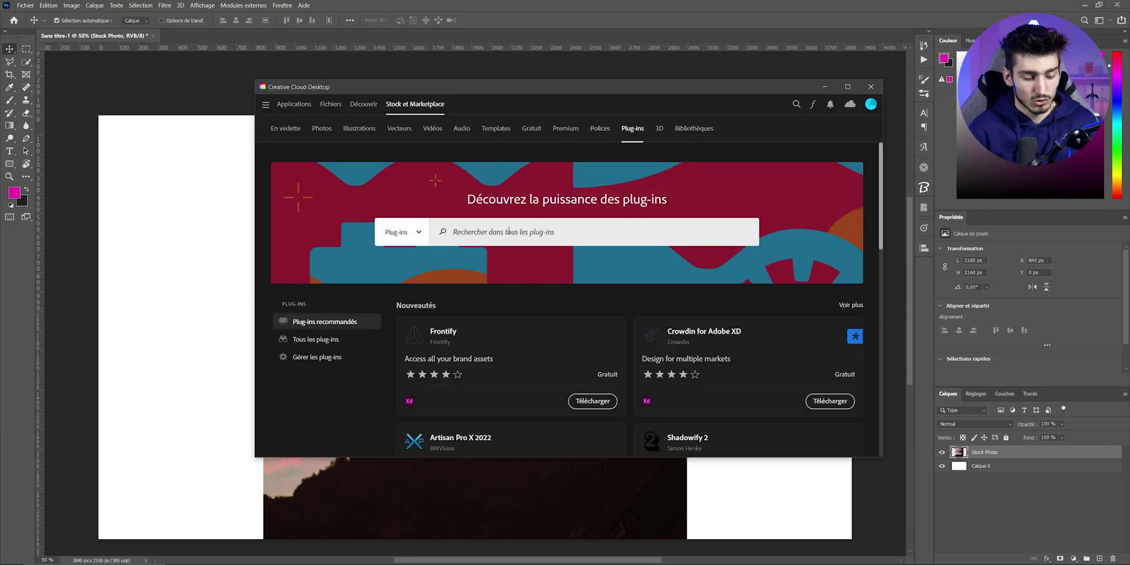
- Search the plug-ins for 'stocksolo' and open the StockSolo detail page
text(stocksolo)
key(Return)
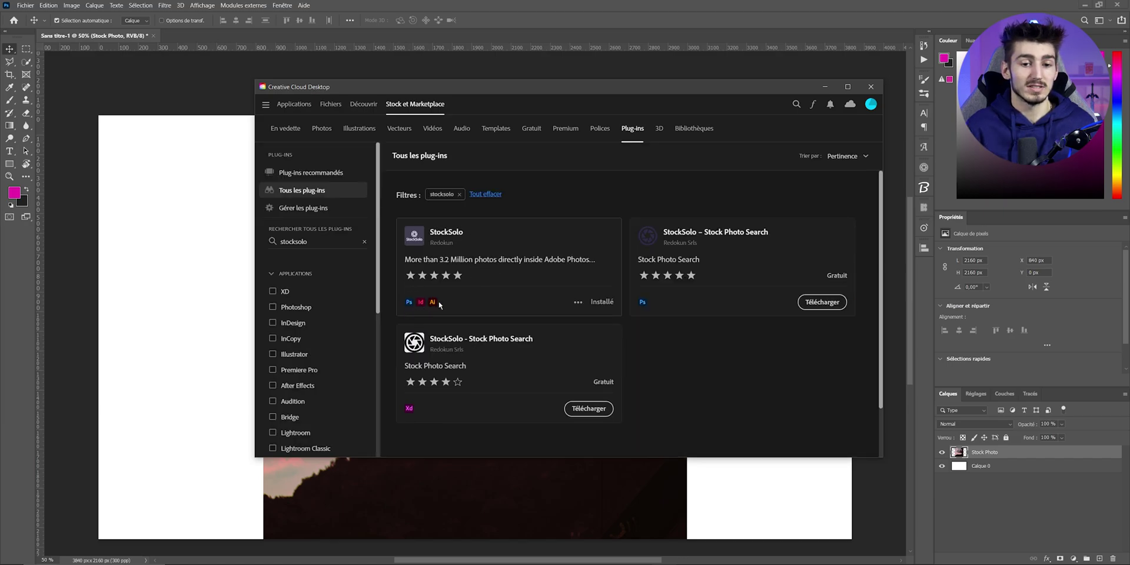
click(457, 236)
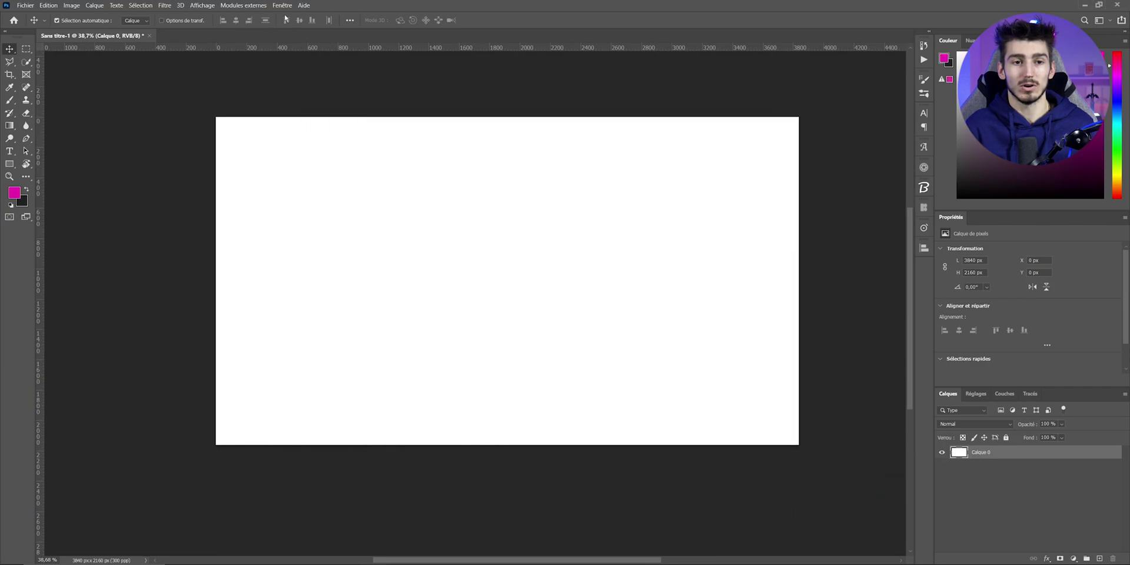
- Place the silhouetted-worker stock photo via Extensions (héritées), then zoom and pan around it
click(282, 5)
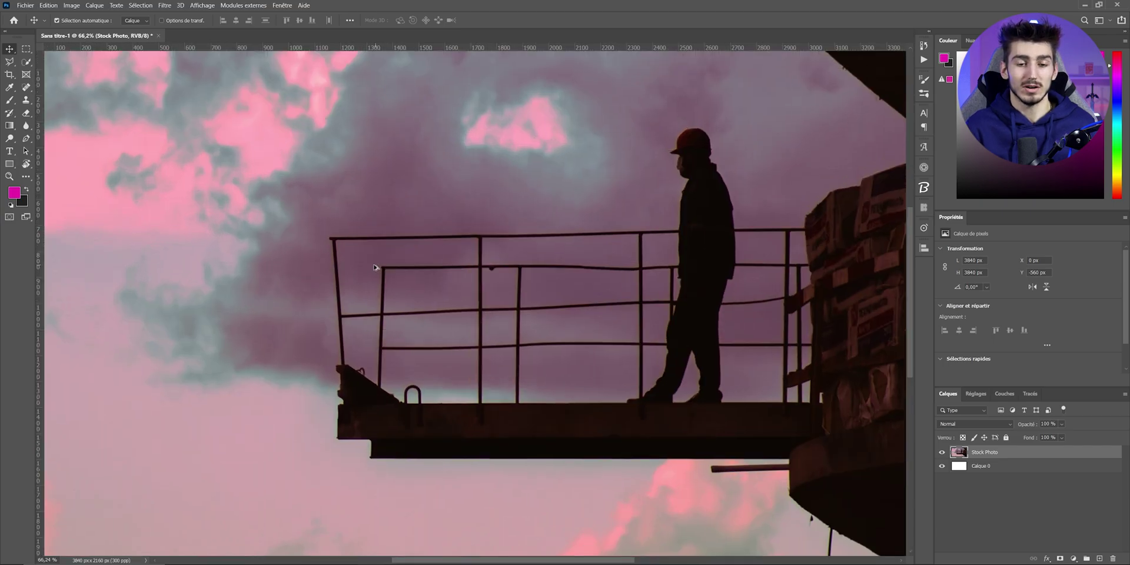
scroll(325, 298, up, 5)
scroll(328, 299, up, 1)
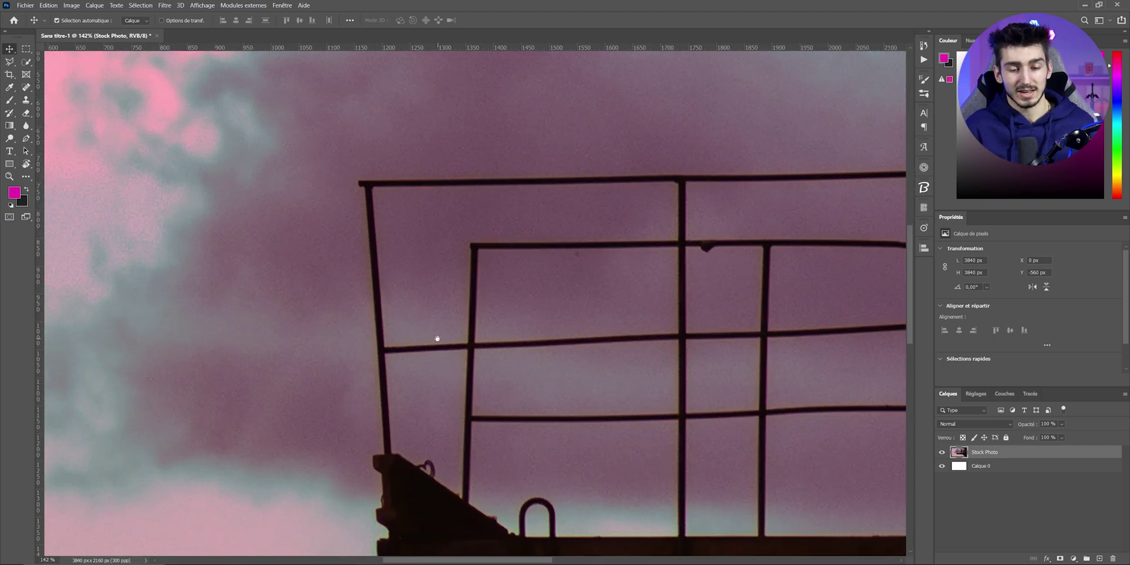
drag(378, 391, 459, 232)
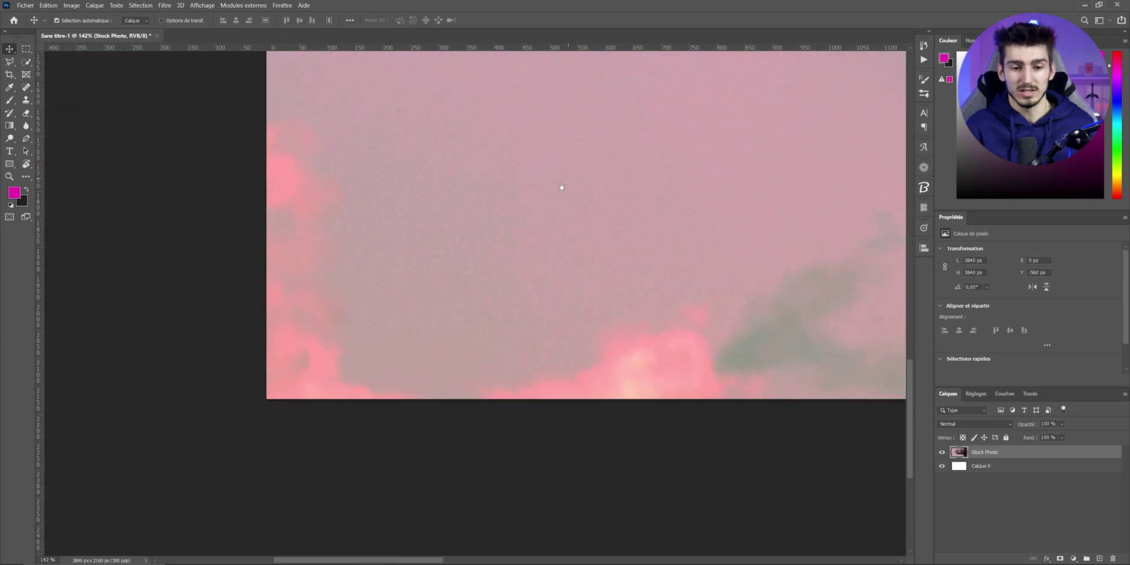
scroll(561, 187, down, 2)
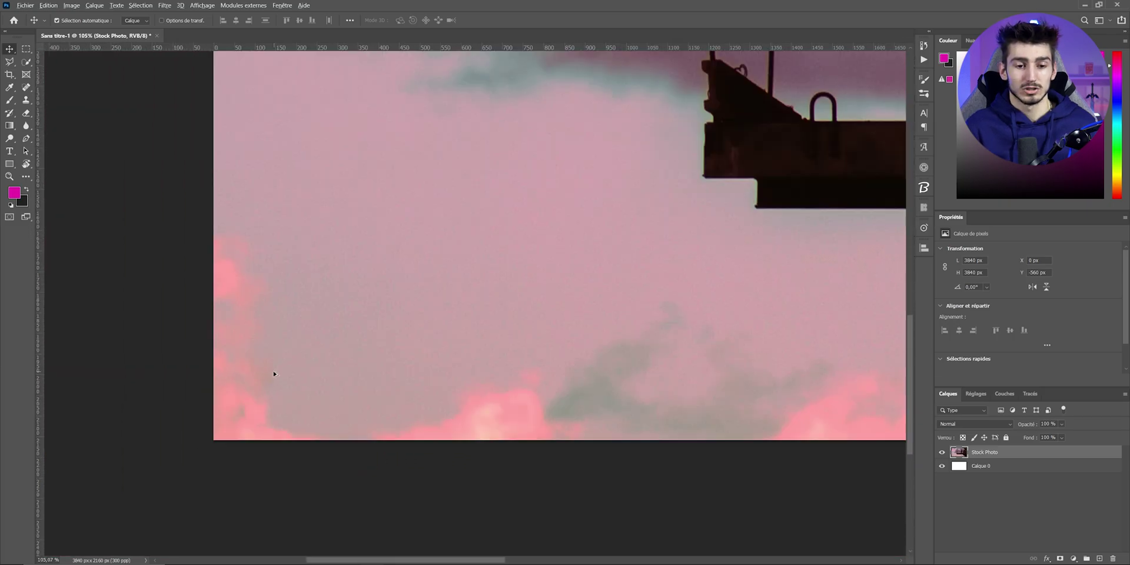
scroll(273, 373, down, 4)
scroll(274, 374, down, 1)
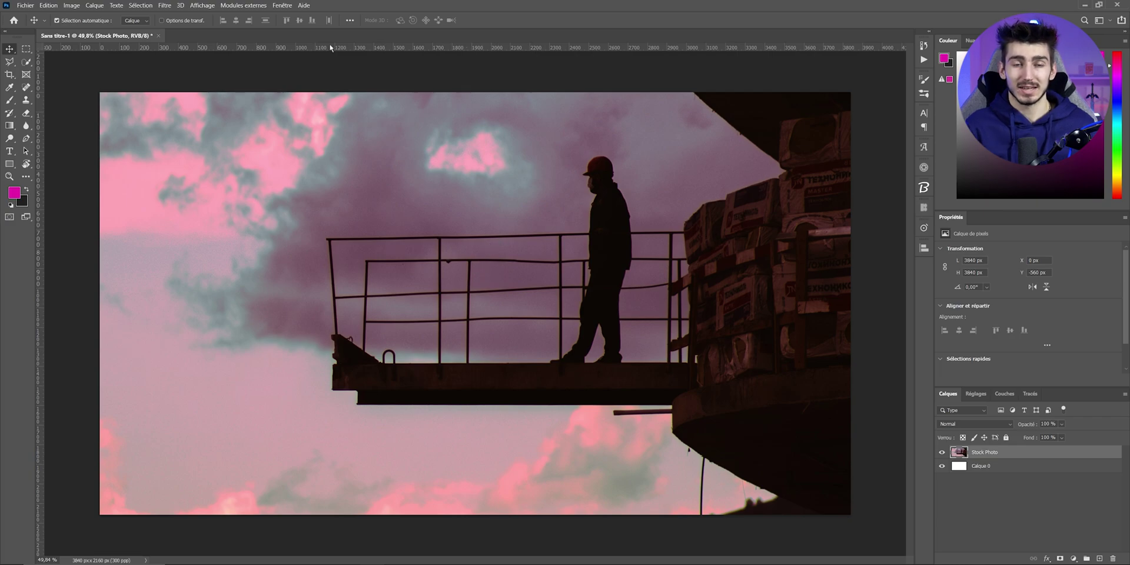
- Adjust the scrolling options in Préférences > Outils and confirm with OK
click(48, 5)
mouse_move(103, 392)
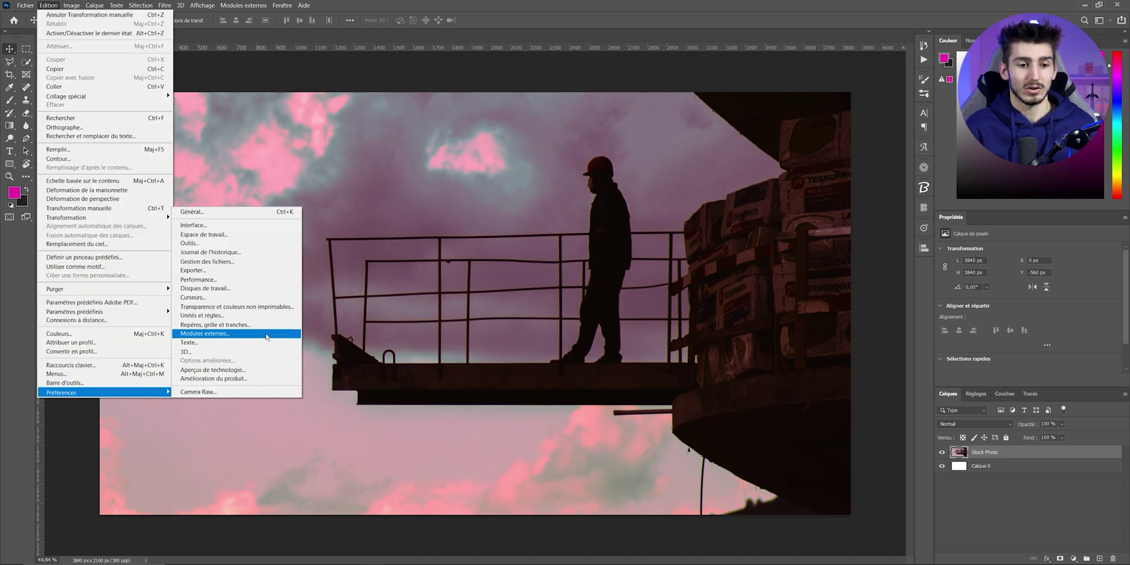
click(194, 243)
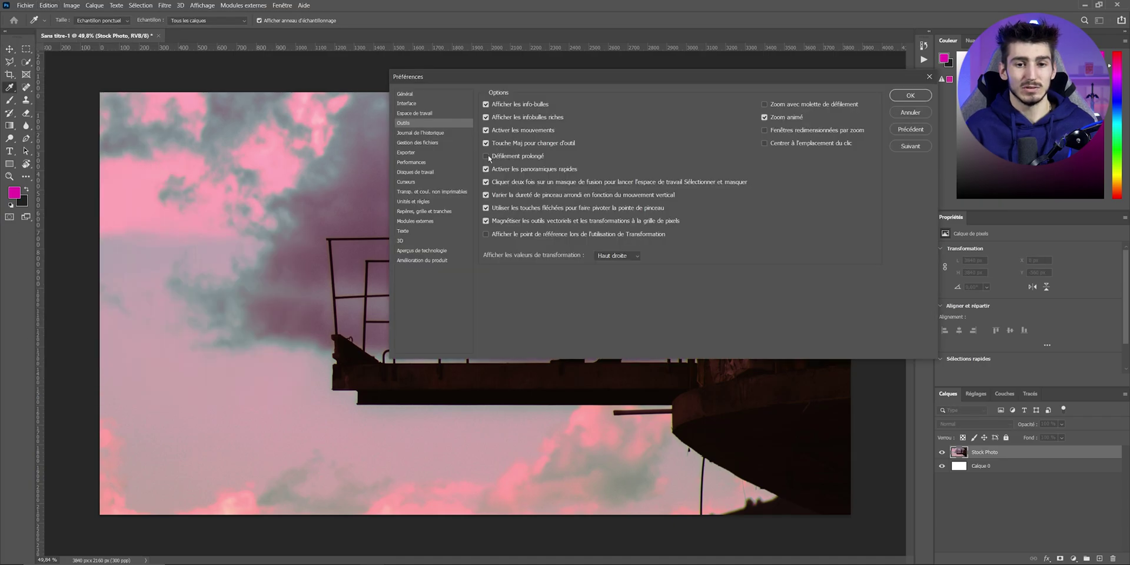
click(926, 98)
- Test panning the image past its edge, then bring it back into view
key(v)
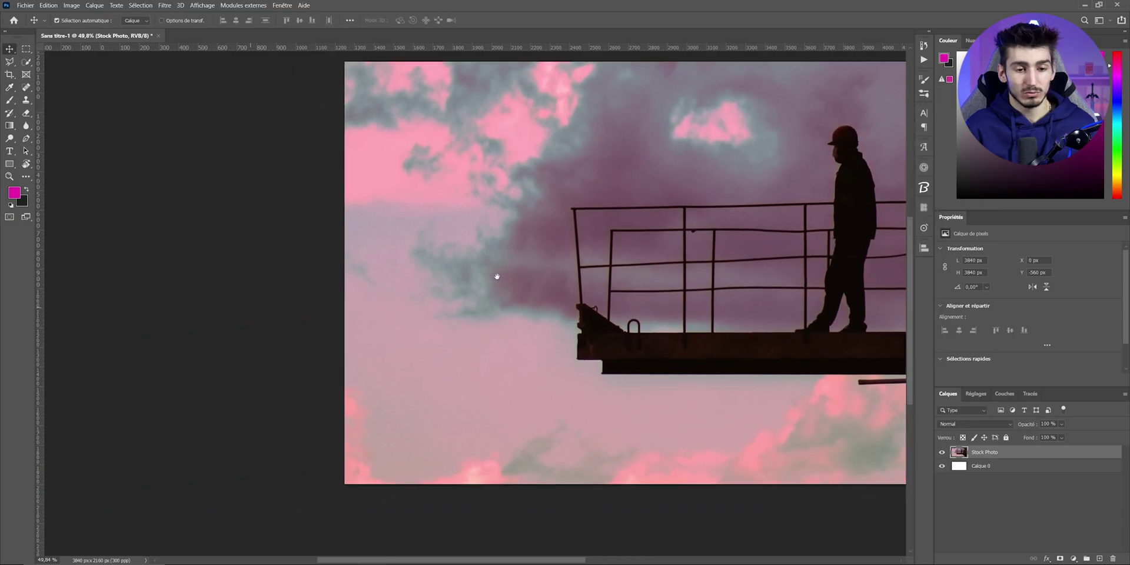
drag(343, 288, 479, 322)
mouse_move(416, 346)
mouse_down()
mouse_move(353, 373)
mouse_move(441, 404)
mouse_up()
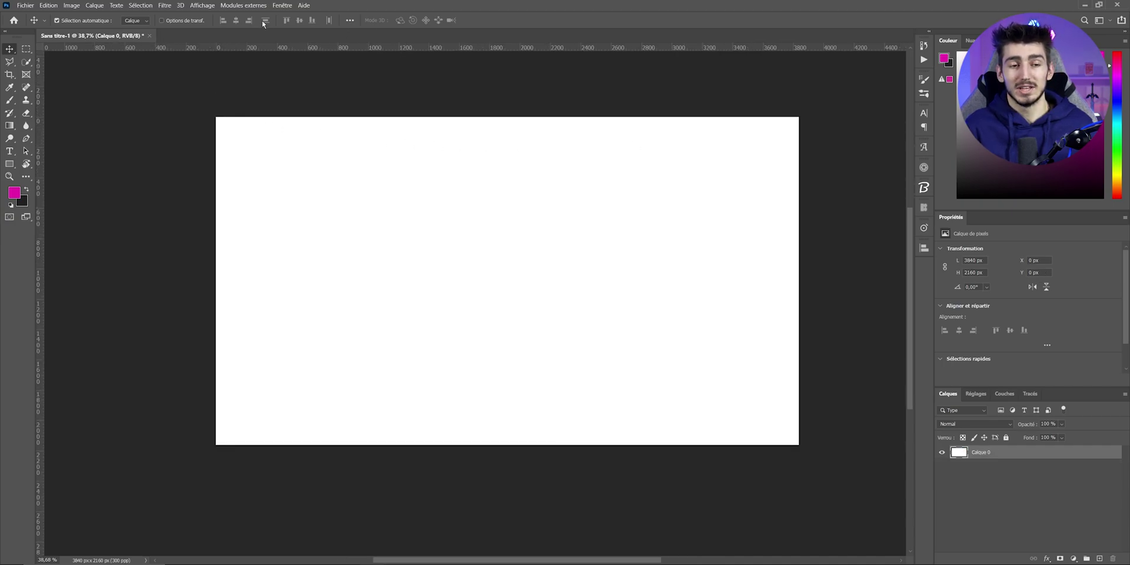
- In the Brandfetch panel, search 'you' and place the YouTube icon on the canvas
click(243, 6)
mouse_move(256, 46)
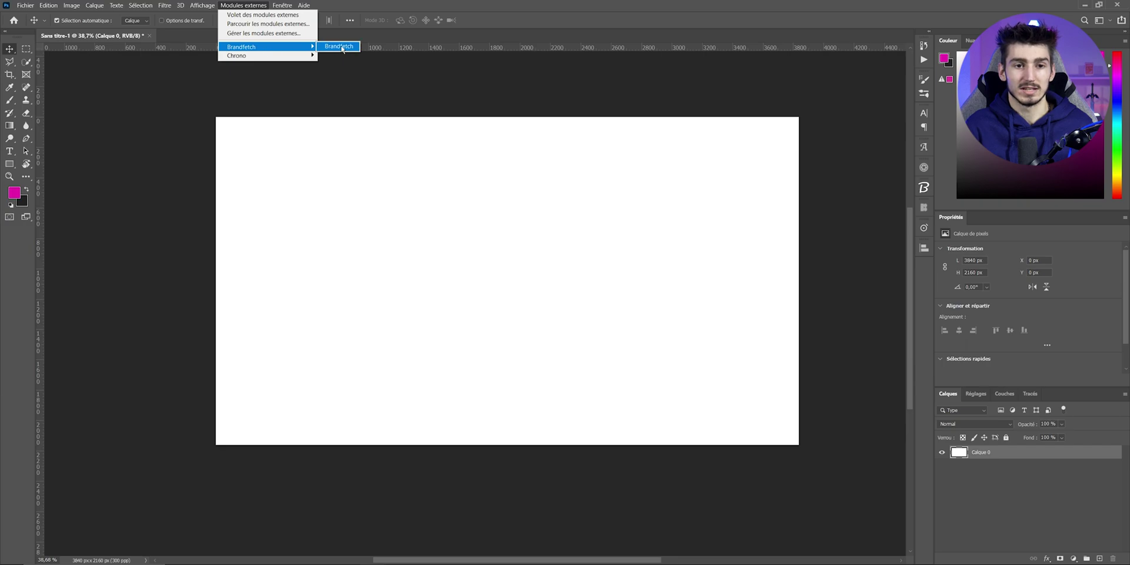
click(340, 47)
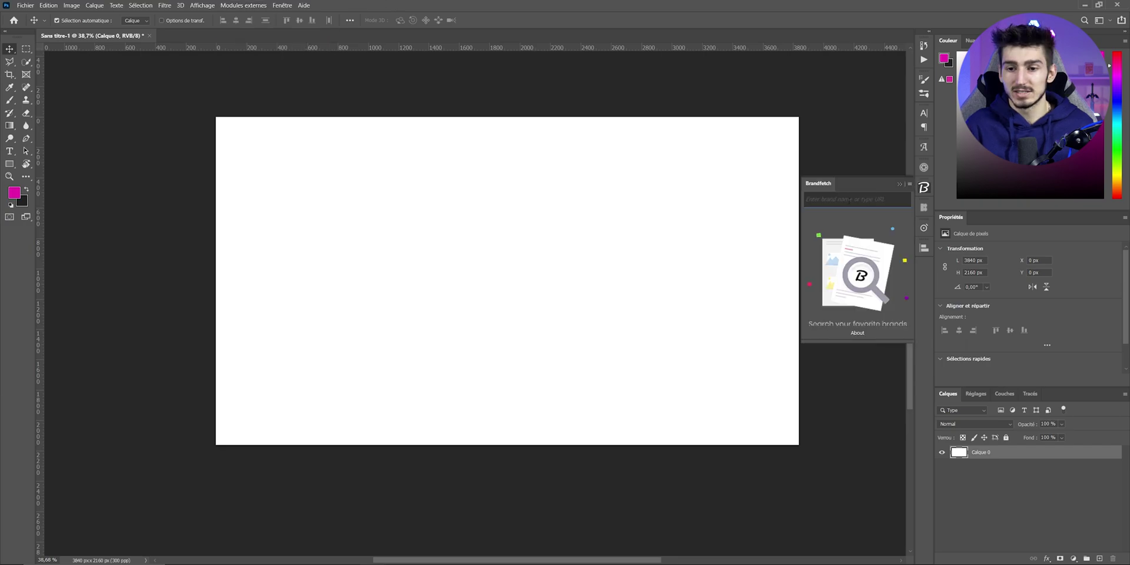
click(855, 199)
text(you)
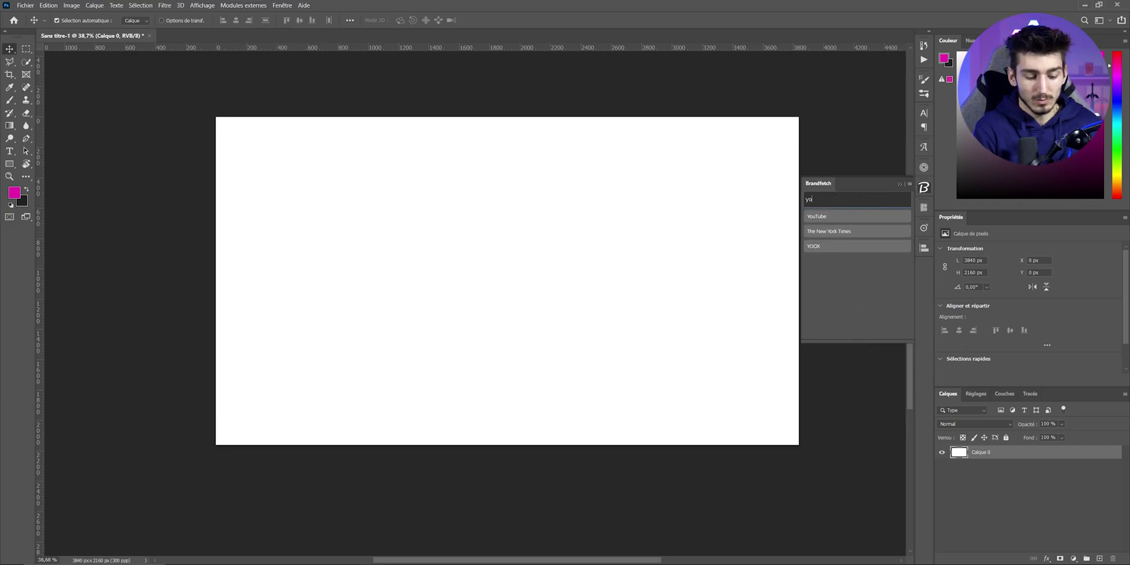
click(833, 217)
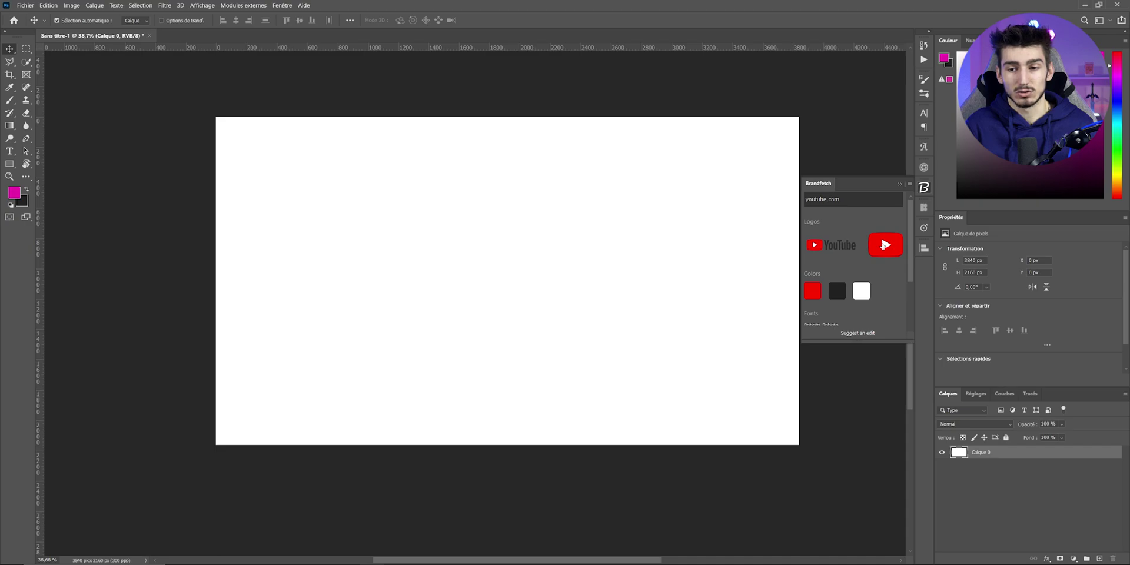
click(883, 245)
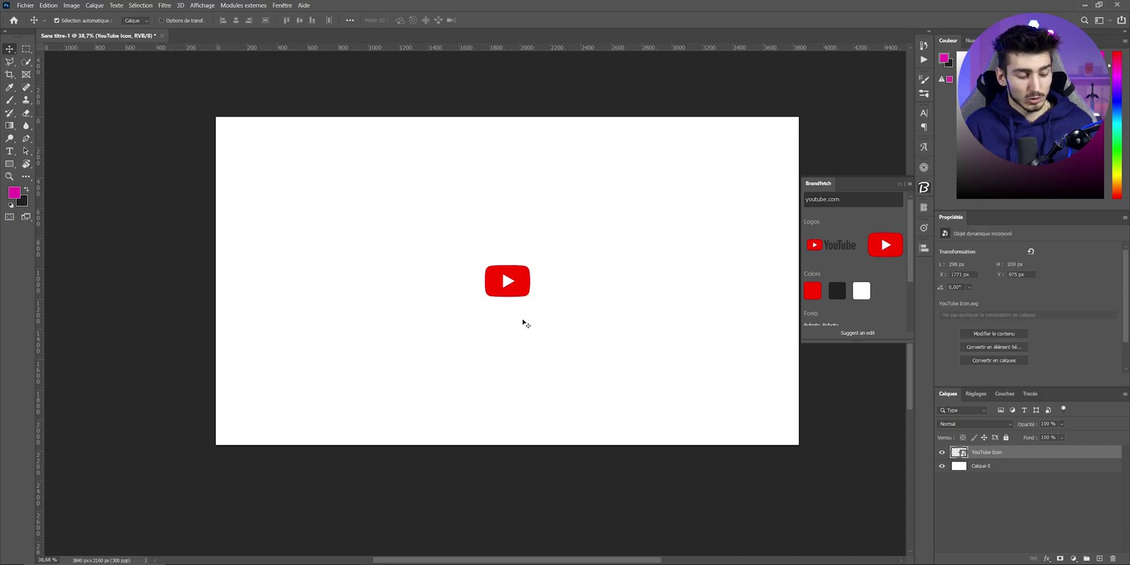
- Try enlarging the YouTube icon with Free Transform, then undo the enlargement
key(ctrl)
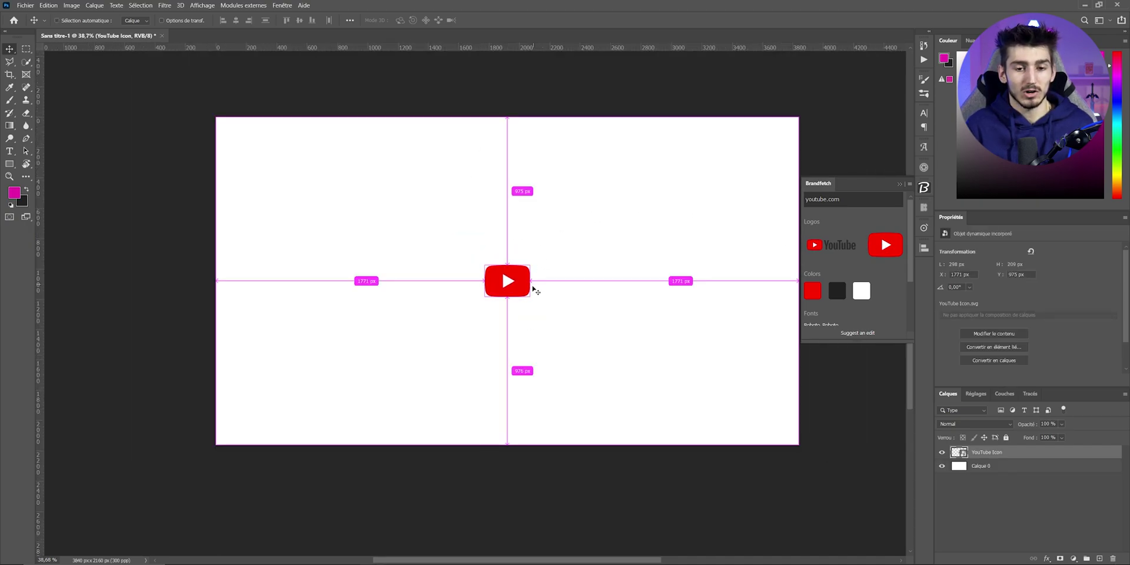
key(ctrl+t)
drag(530, 281, 676, 281)
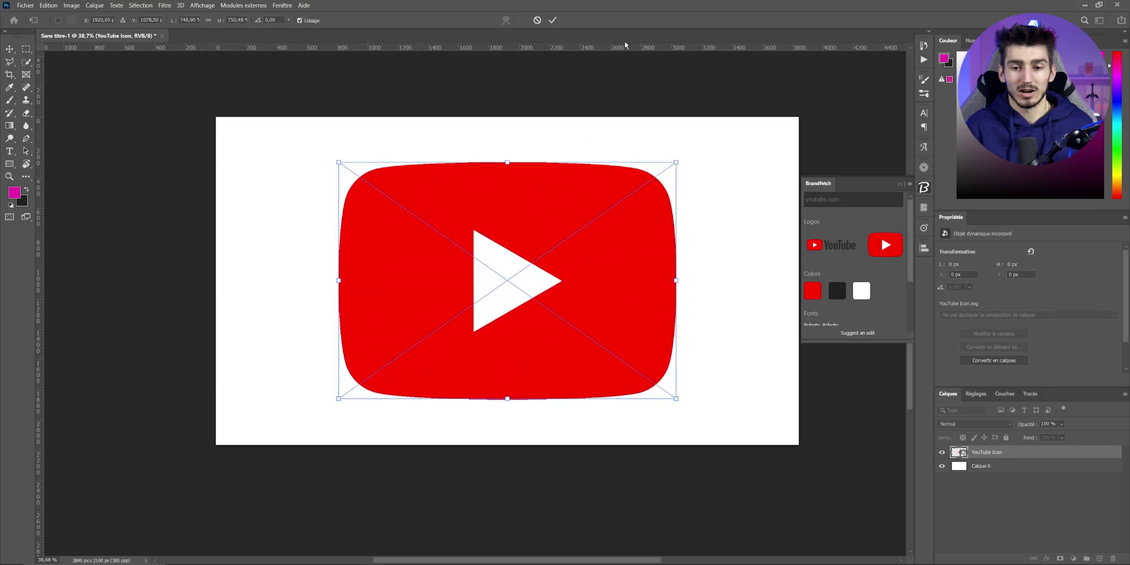
click(552, 20)
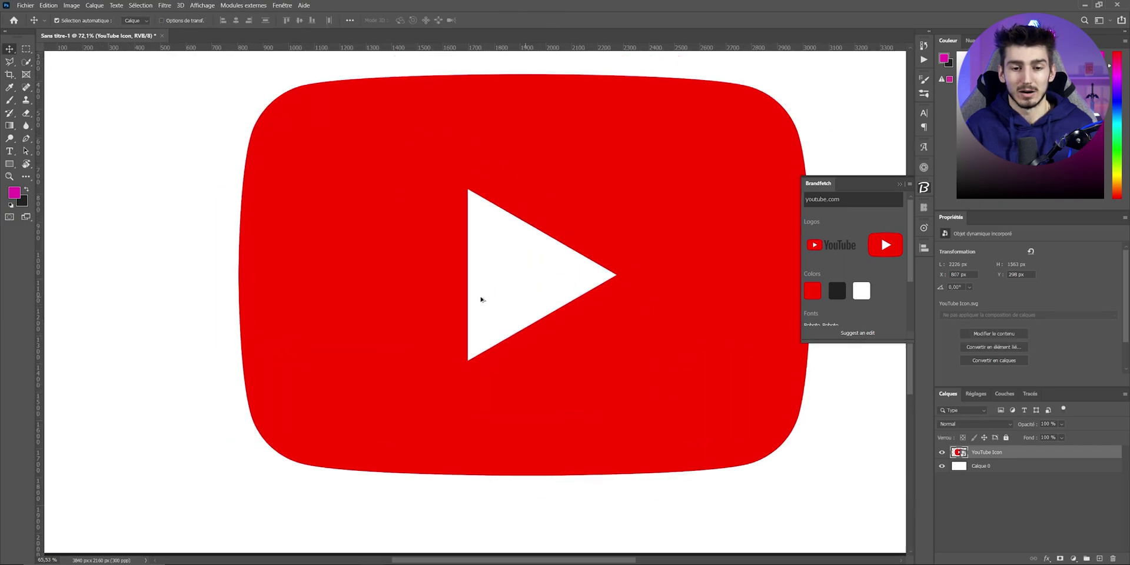
key(Escape)
- Place the YouTube banner image into the document
scroll(827, 266, down, 2)
scroll(827, 266, down, 1)
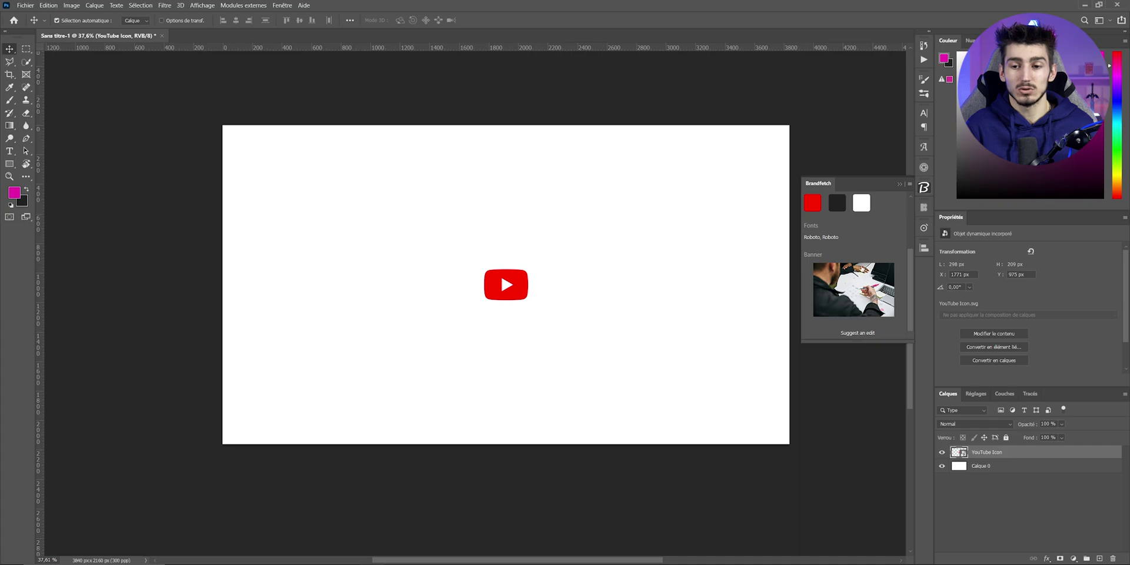
click(845, 287)
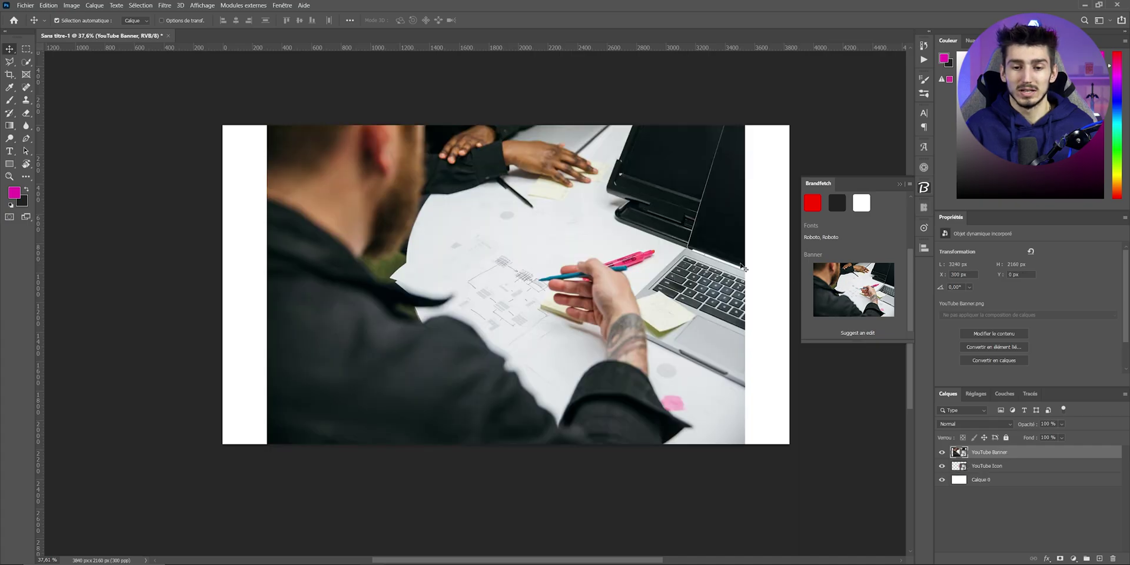
scroll(579, 287, up, 2)
scroll(580, 283, down, 2)
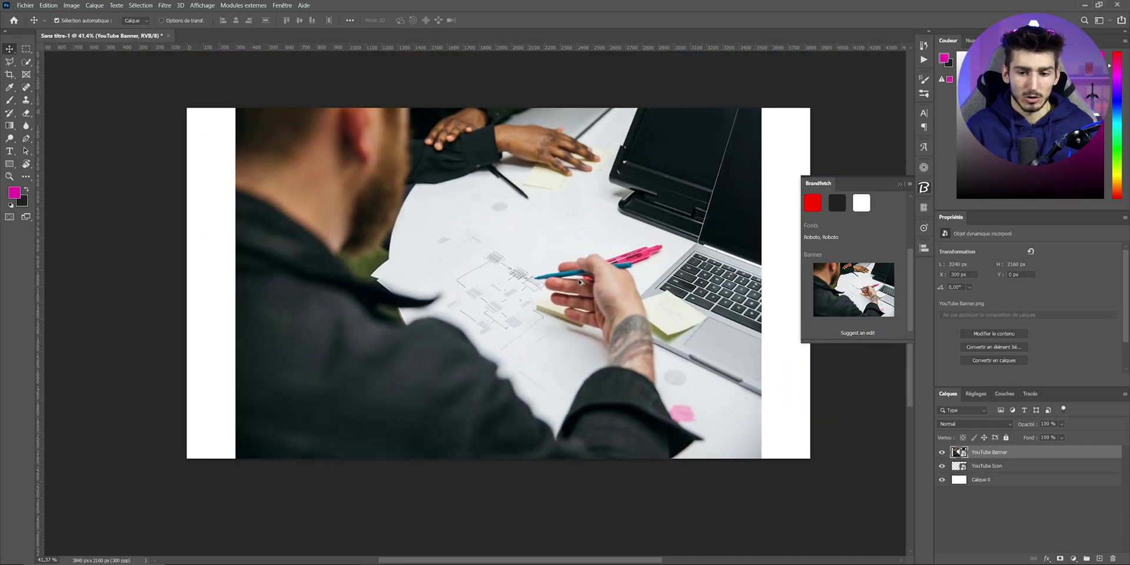
scroll(580, 278, down, 1)
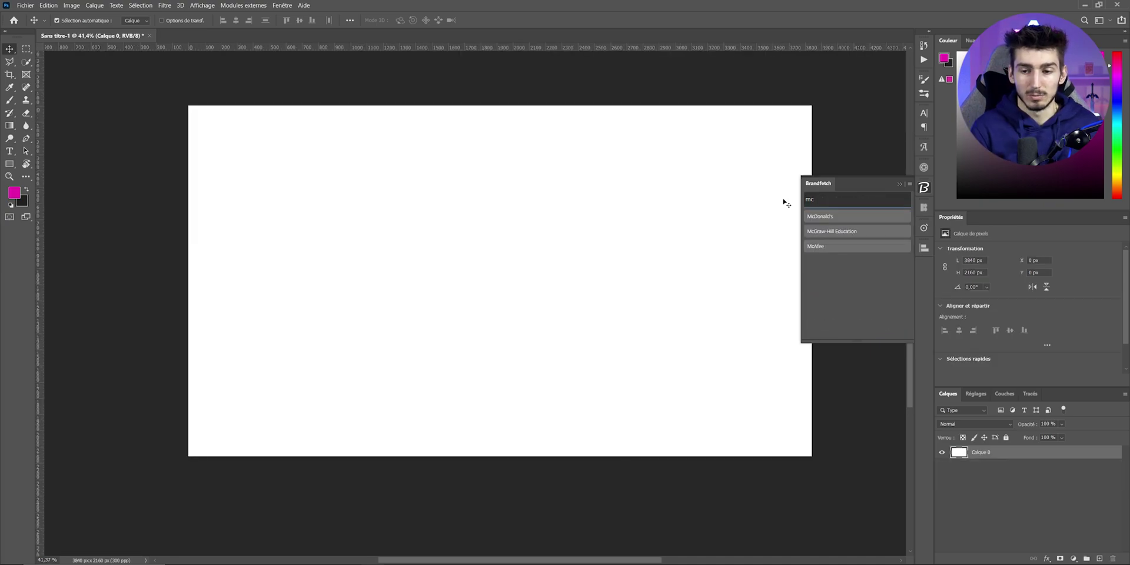
- Pick McDonald's and place its yellow M logo and red banner on the canvas
click(842, 217)
click(821, 244)
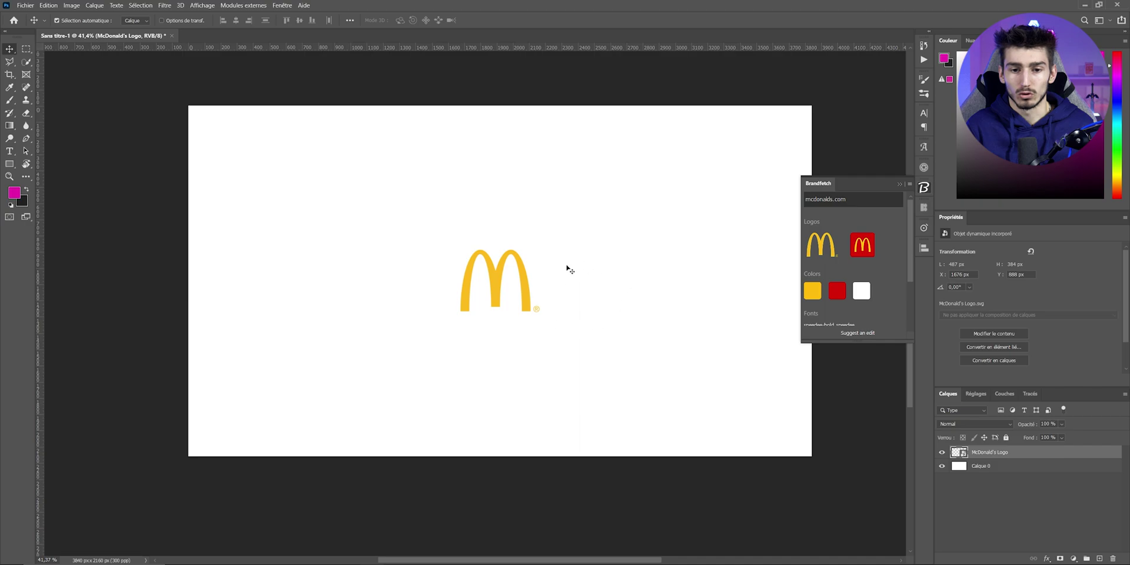
scroll(848, 268, down, 3)
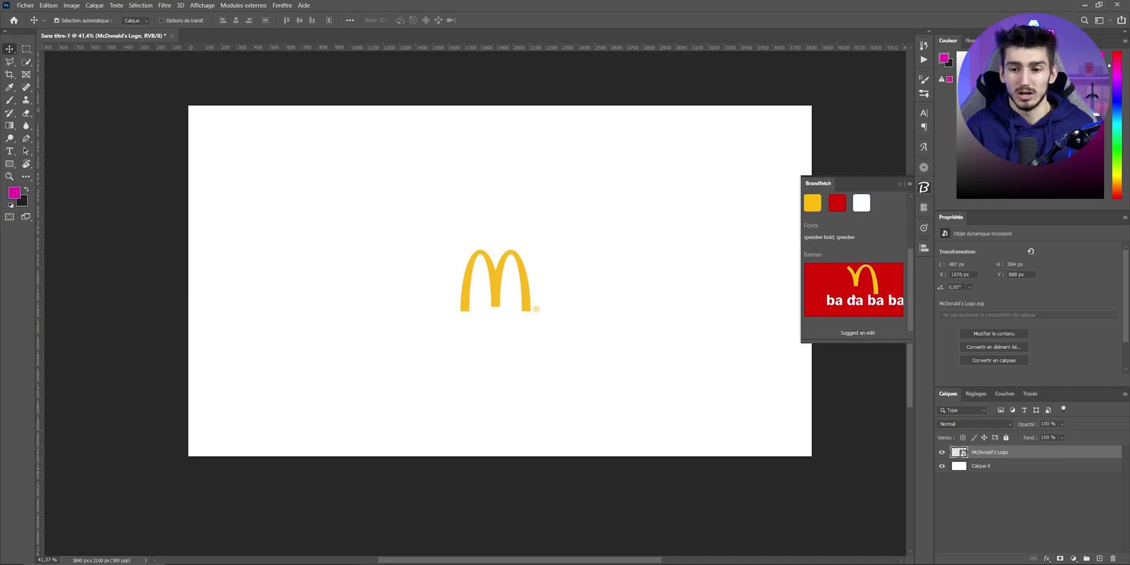
click(840, 287)
scroll(468, 327, up, 2)
scroll(468, 325, up, 2)
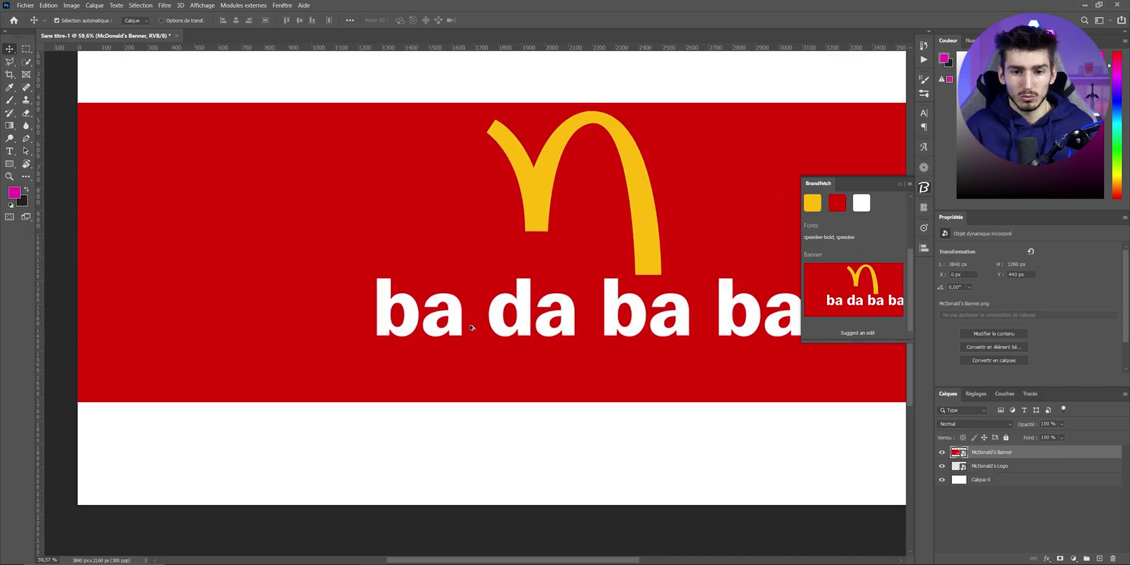
scroll(468, 325, up, 2)
scroll(445, 328, up, 2)
scroll(444, 328, up, 1)
scroll(435, 328, down, 2)
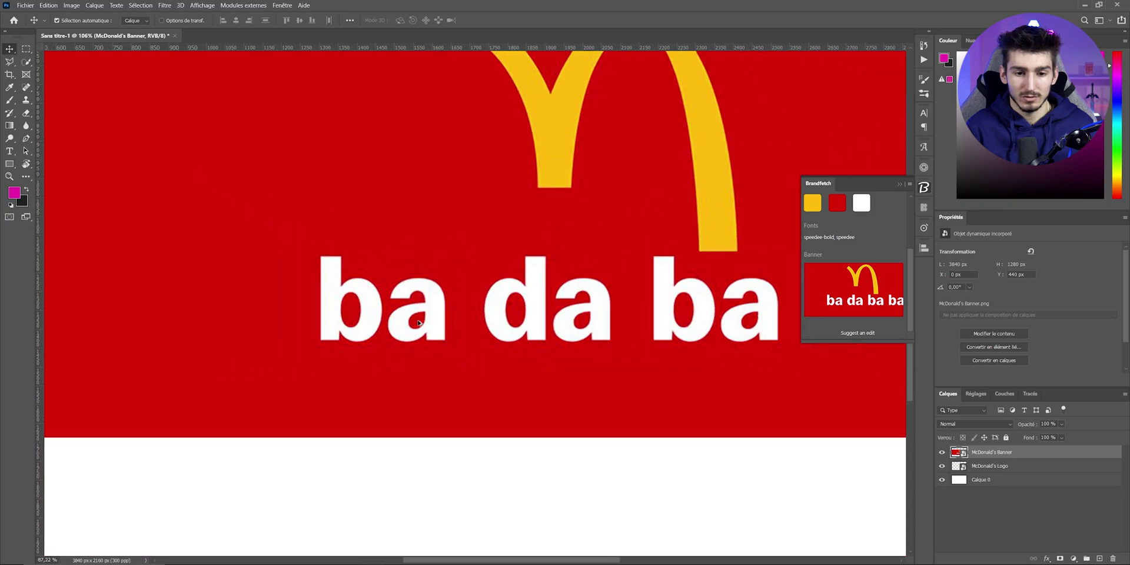
scroll(435, 329, down, 1)
scroll(453, 343, up, 3)
scroll(478, 305, down, 2)
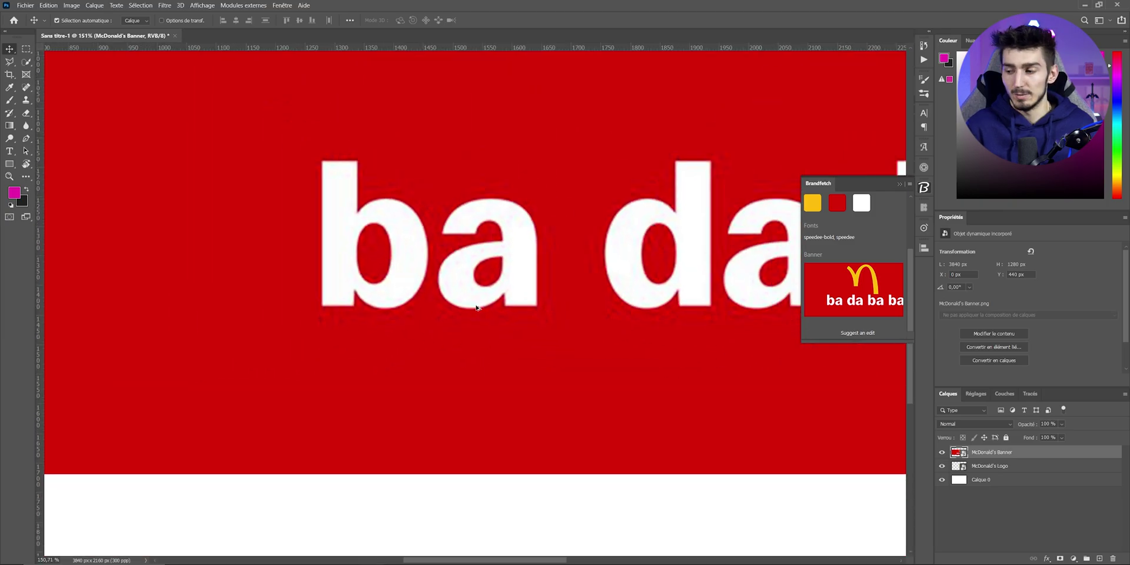
scroll(478, 305, down, 2)
scroll(478, 302, down, 2)
scroll(842, 216, up, 3)
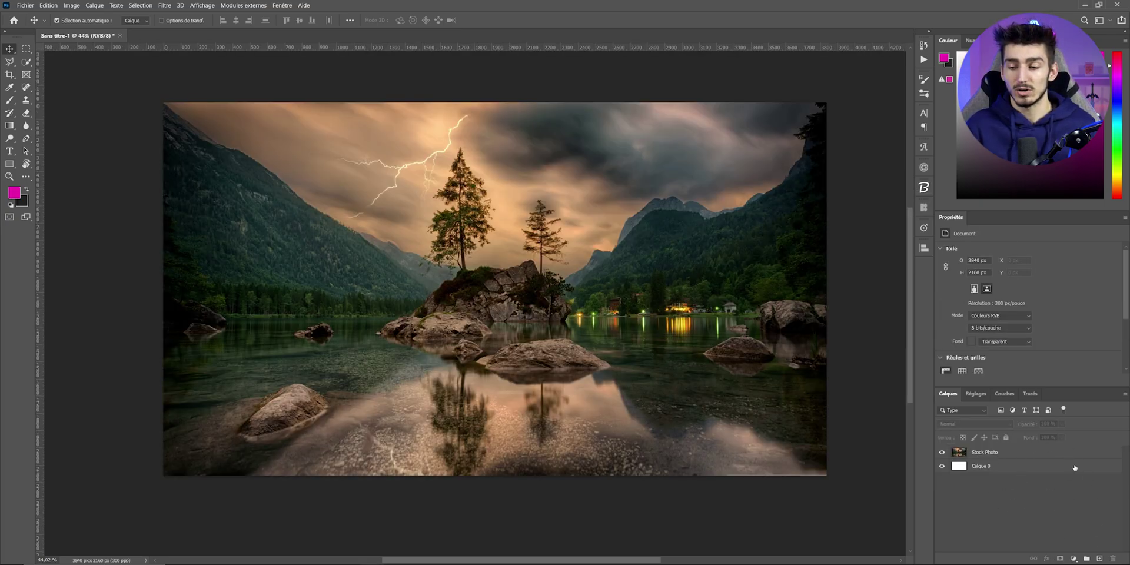
- Add a Courbes 1 curves adjustment layer above the mountain lake photo
click(1072, 559)
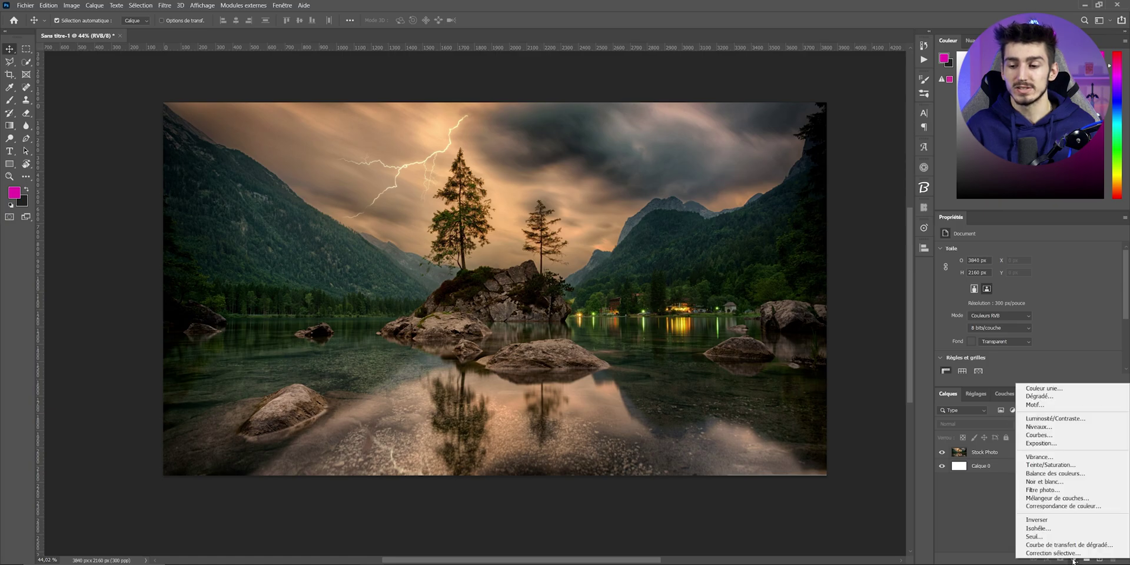
click(1038, 438)
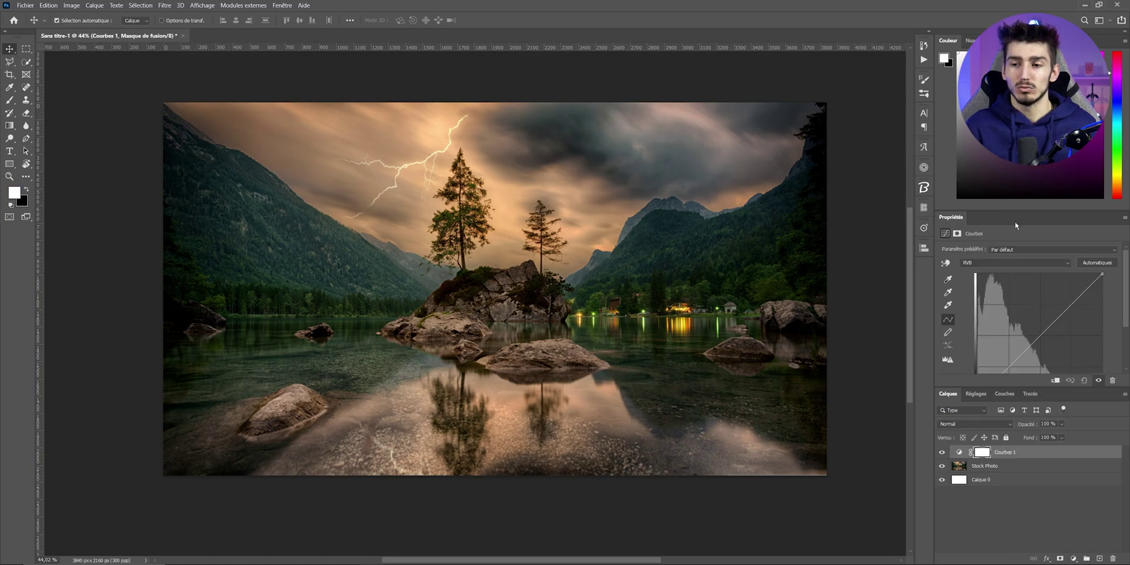
drag(1012, 209, 1012, 152)
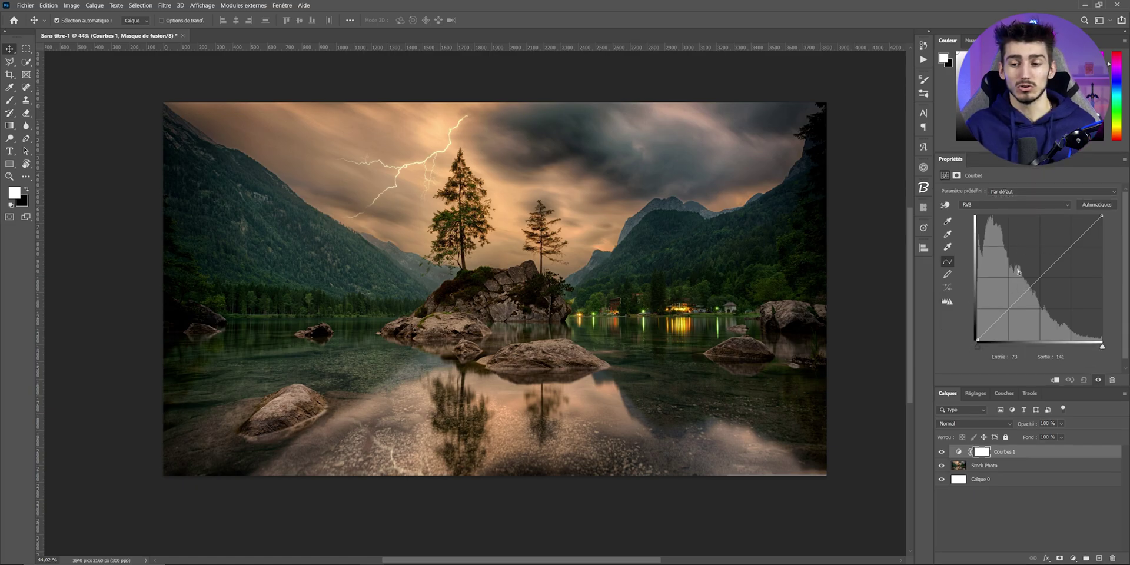
click(973, 424)
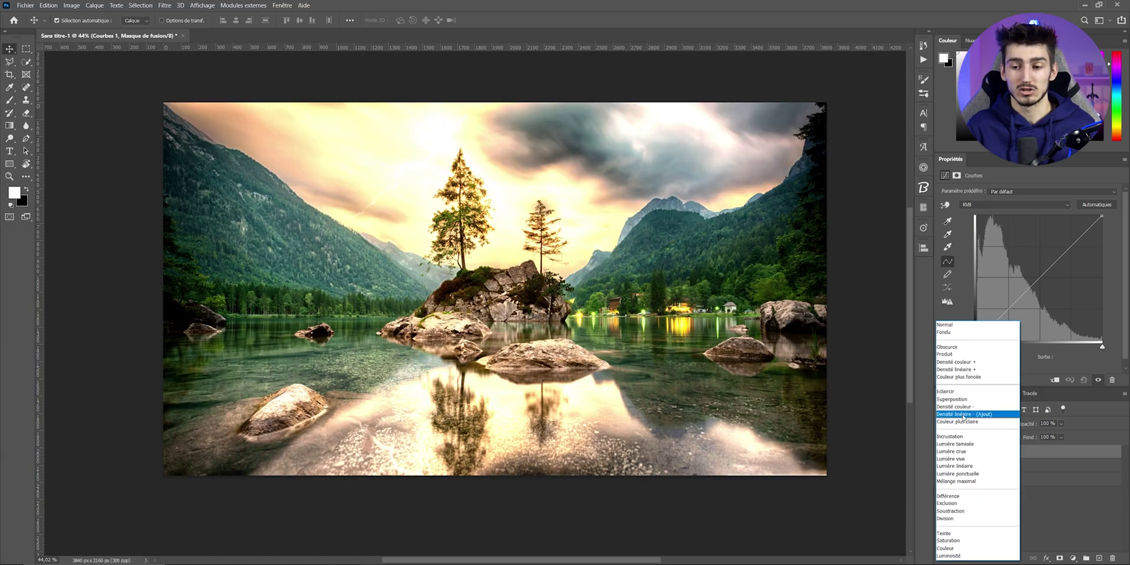
- Blend Courbes 1 with Densité linéaire - (Ajout) at 57% opacity, then target its mask
click(963, 414)
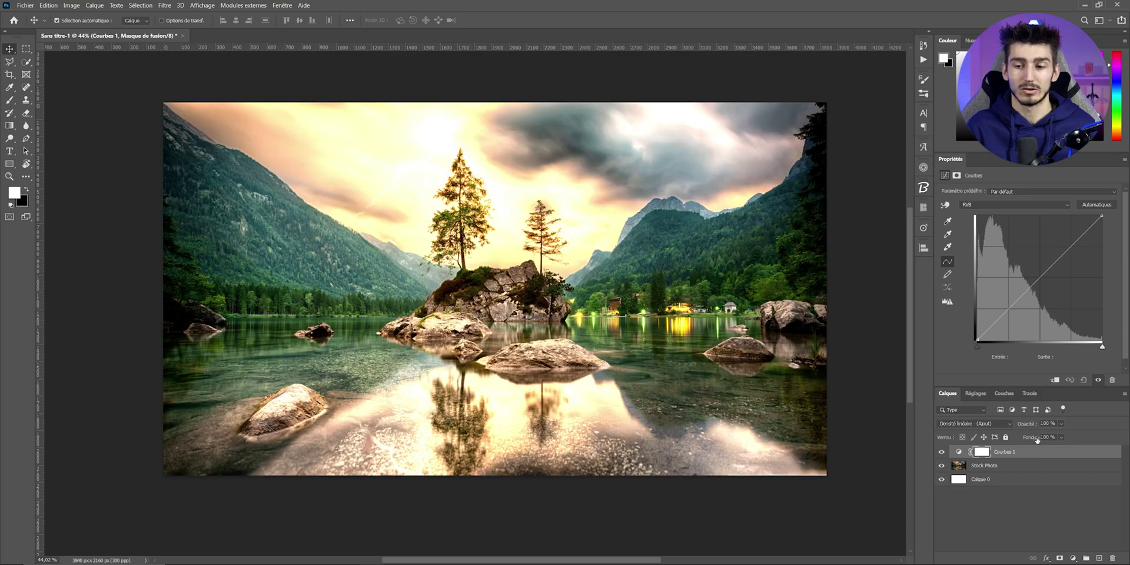
click(1047, 436)
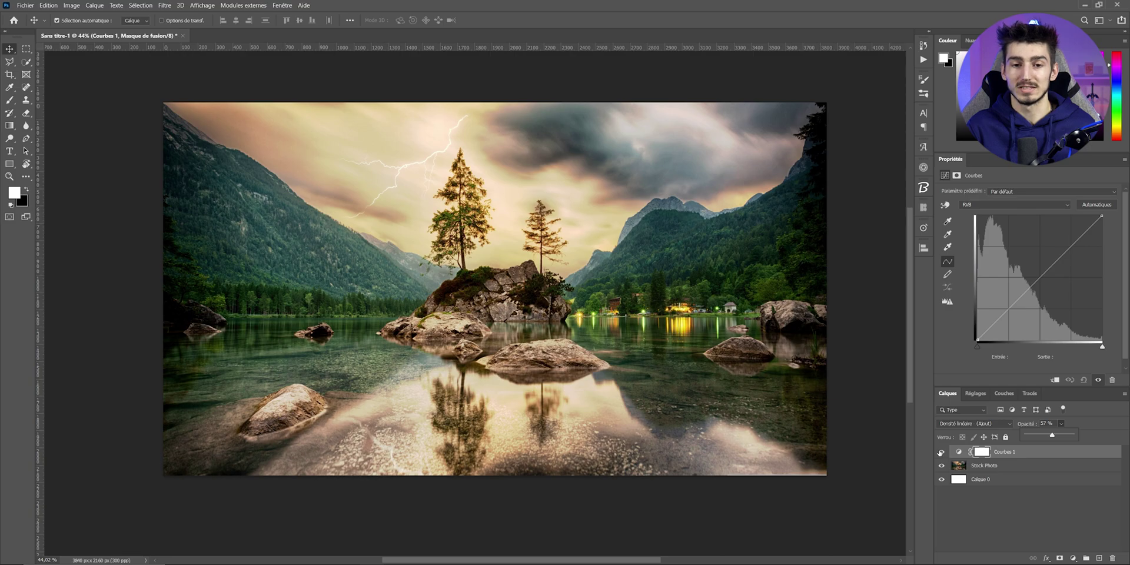
click(941, 452)
click(940, 451)
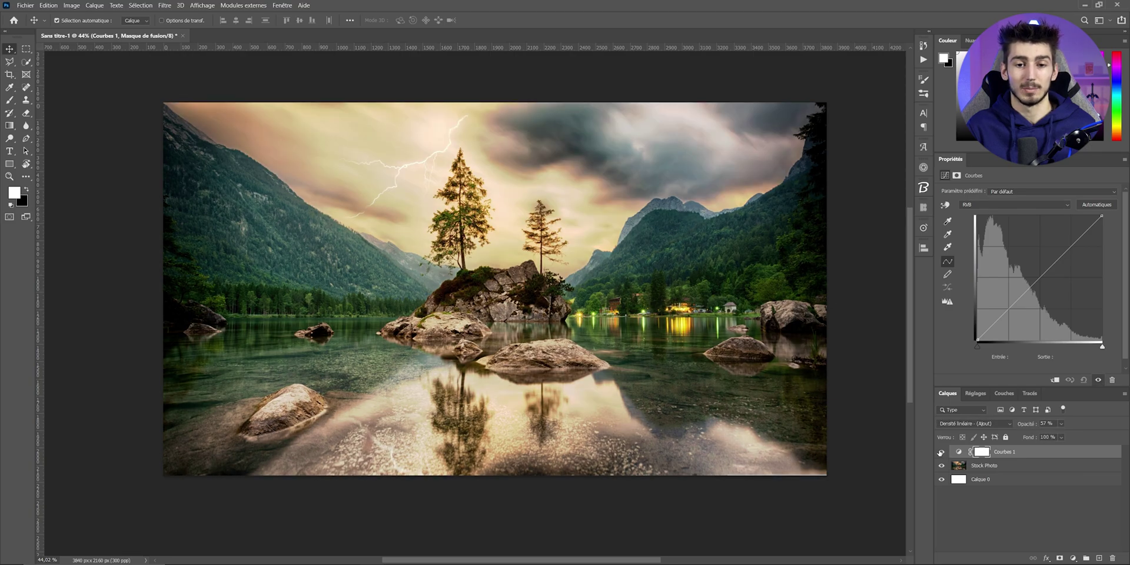
click(995, 502)
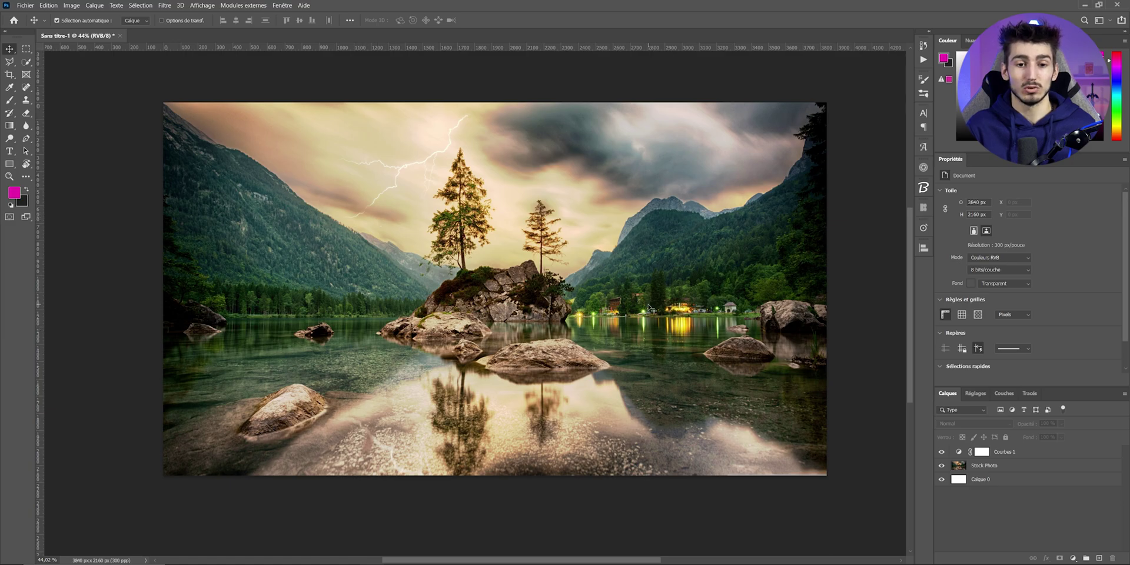
click(980, 451)
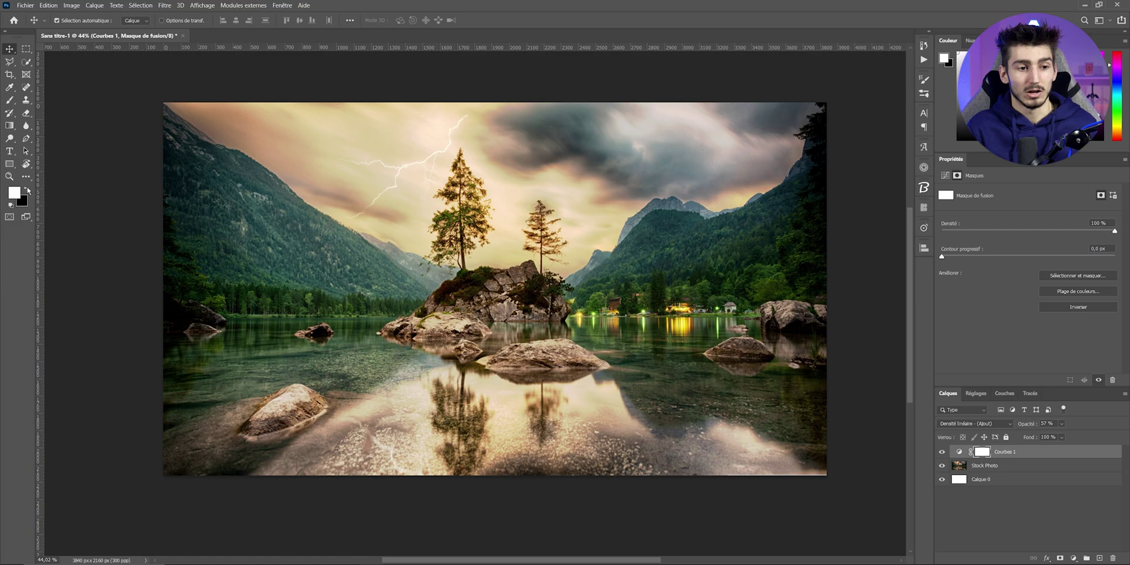
- Paint the Courbes 1 mask over the sky with a 550 px low-flow brush, then compare
click(10, 101)
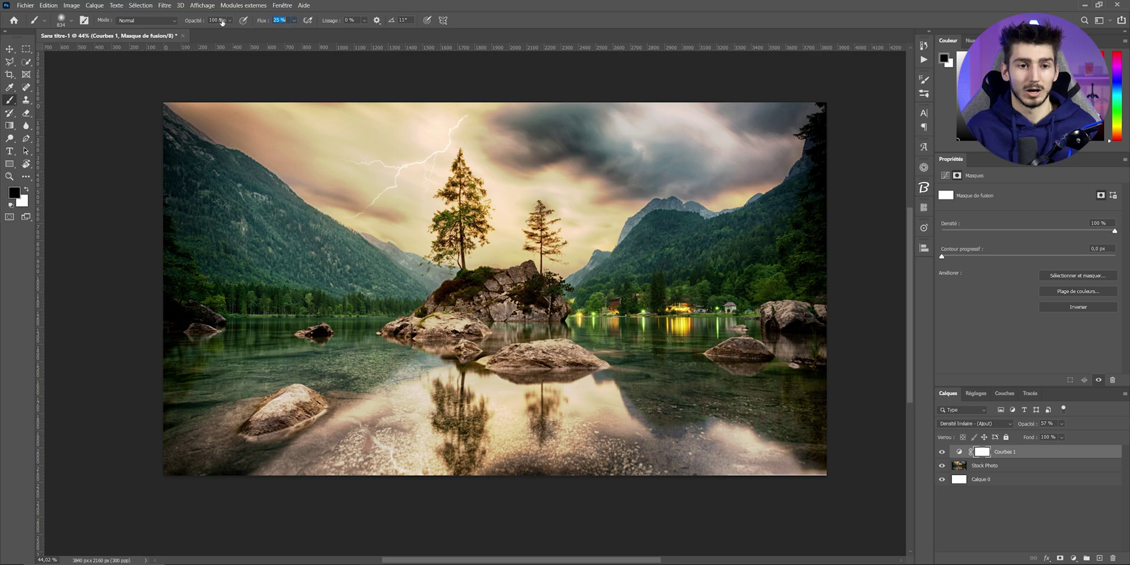
drag(347, 169, 320, 171)
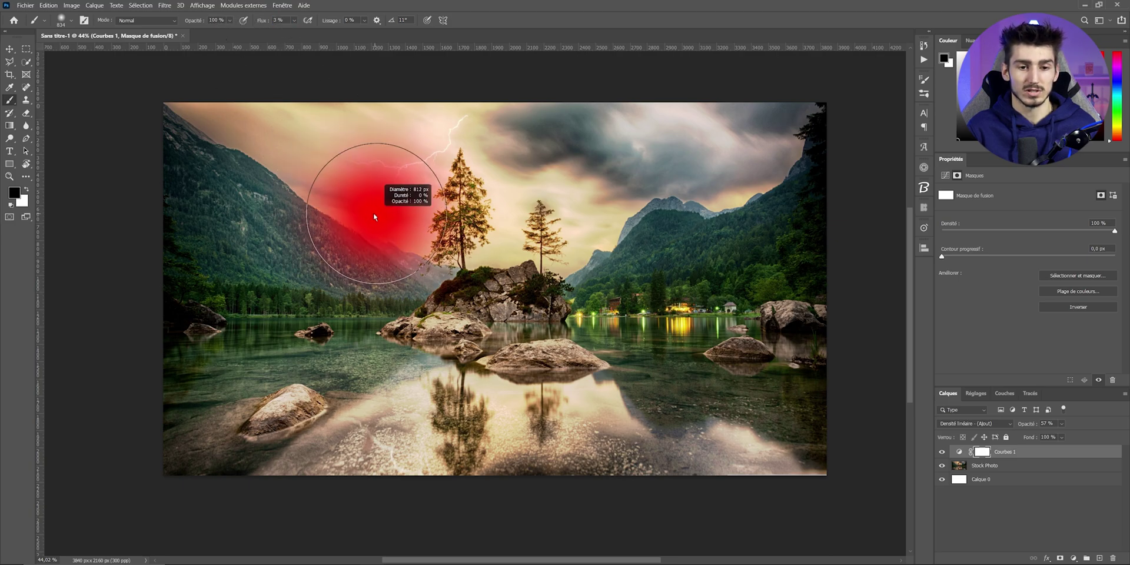
mouse_move(418, 154)
mouse_down()
mouse_move(461, 144)
mouse_move(366, 175)
mouse_up()
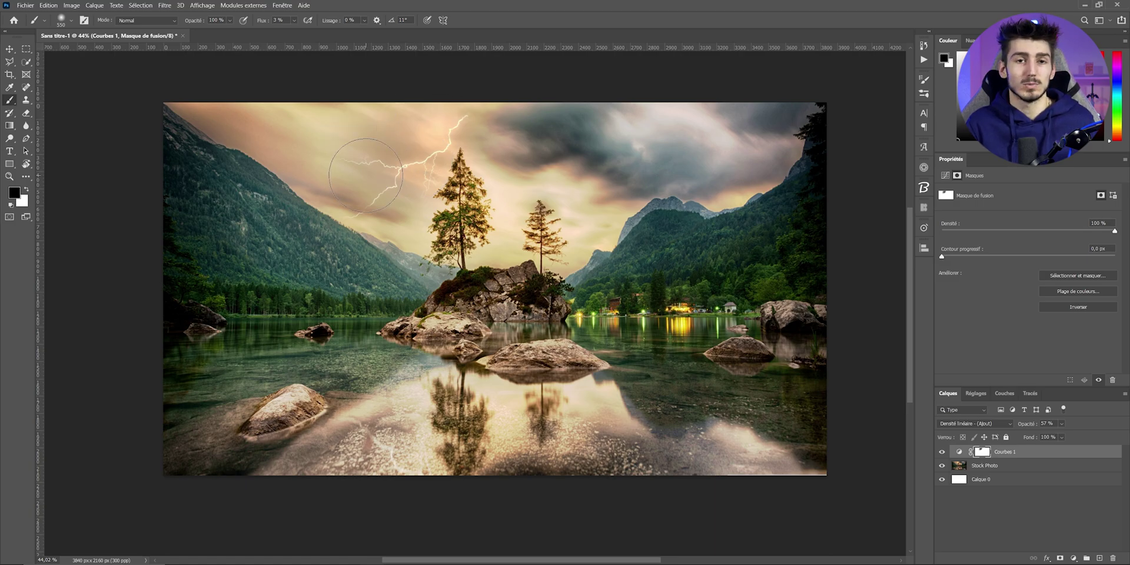
click(941, 451)
click(940, 451)
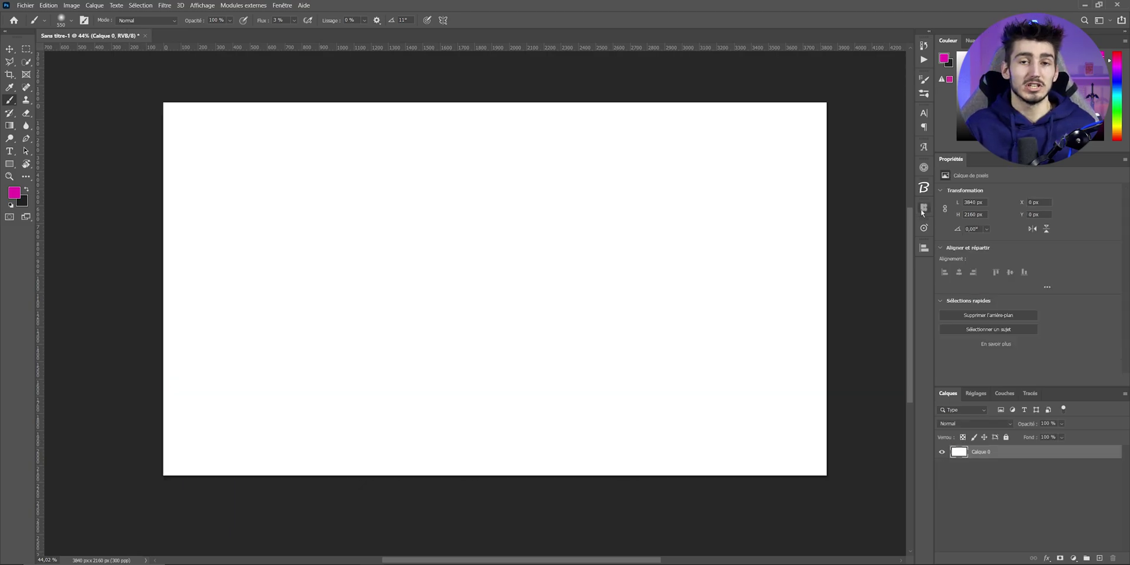
- Open the Icons8 panel and set its icon style filter to All
click(923, 208)
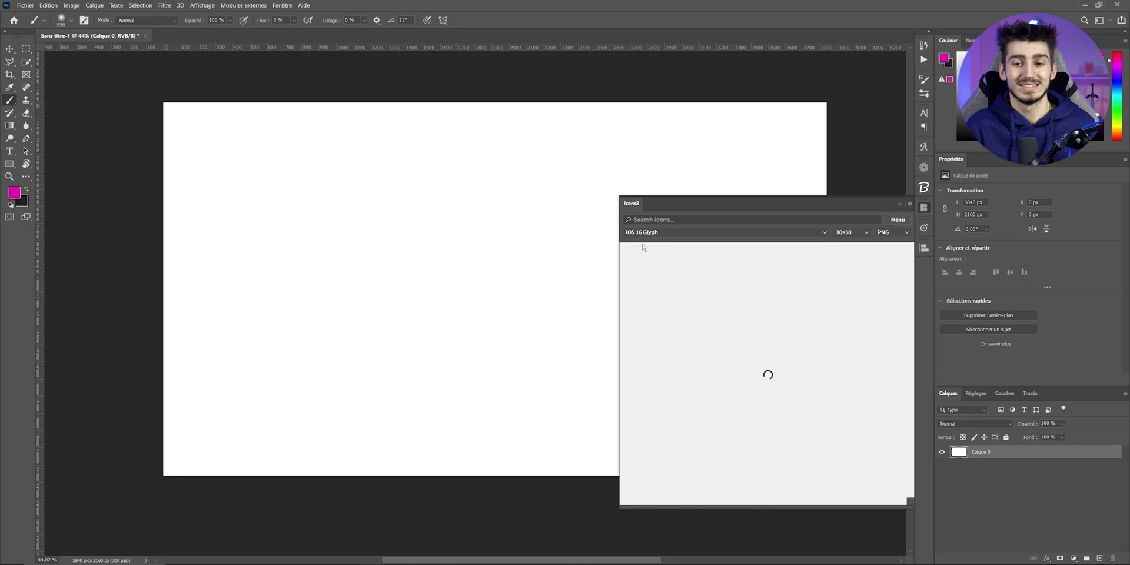
scroll(722, 316, down, 10)
scroll(722, 316, down, 1)
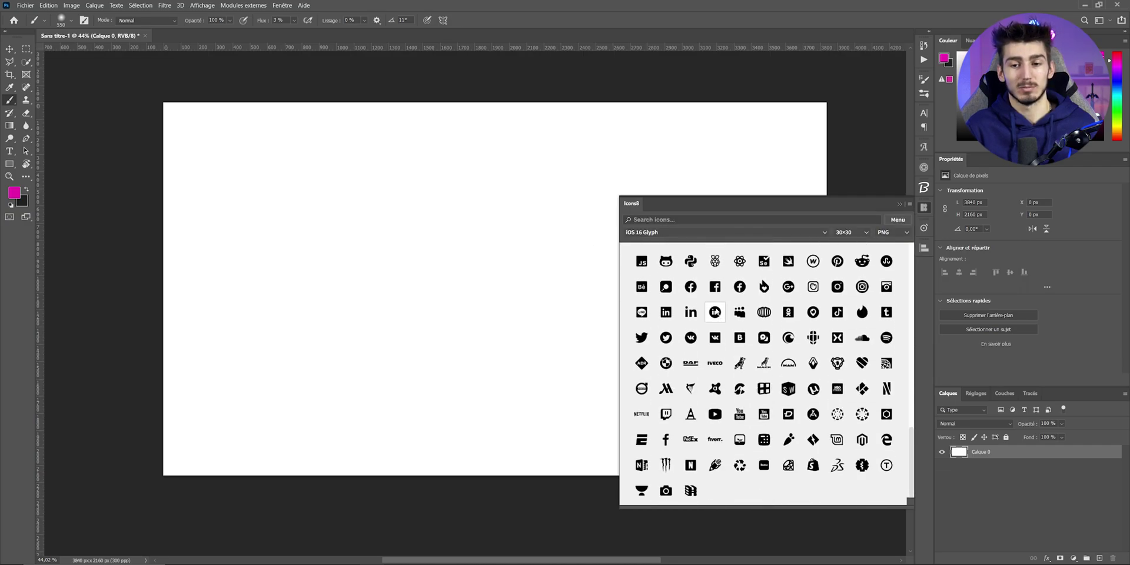
scroll(719, 315, down, 1)
scroll(762, 322, up, 10)
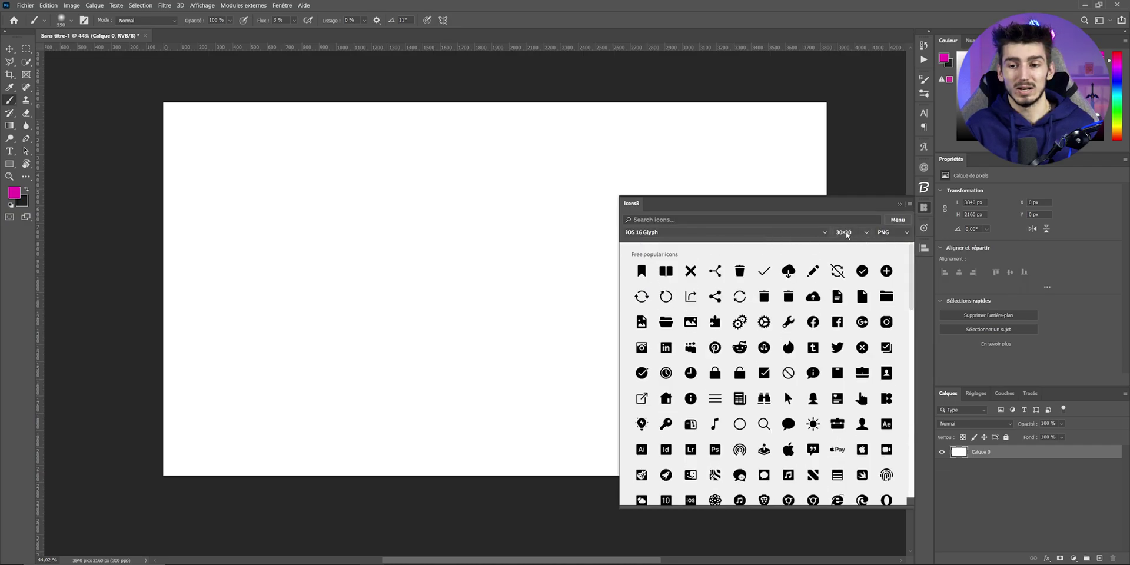
click(850, 233)
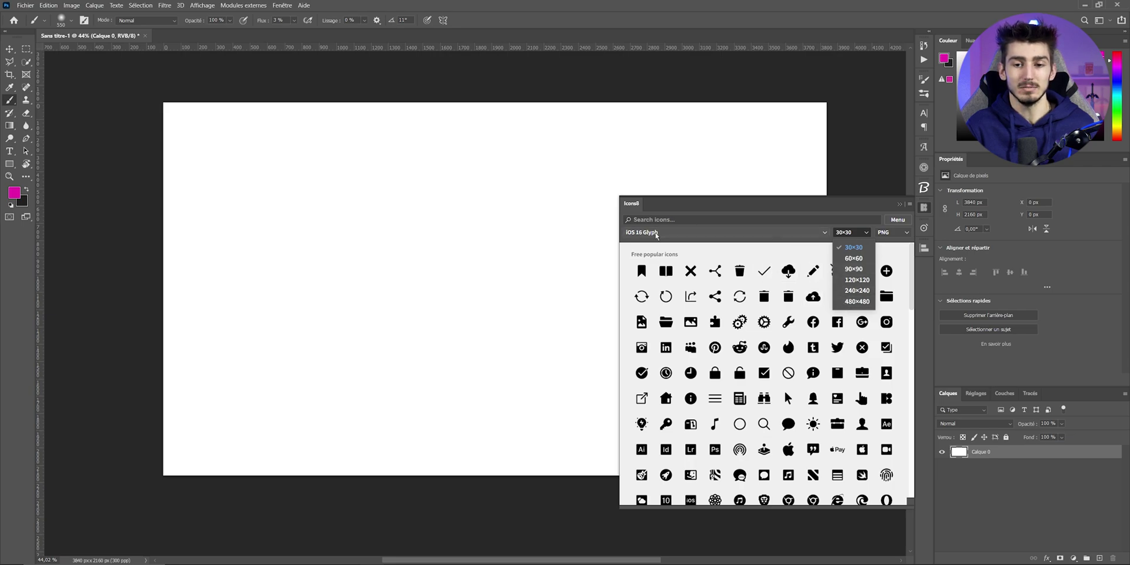
click(719, 232)
click(677, 233)
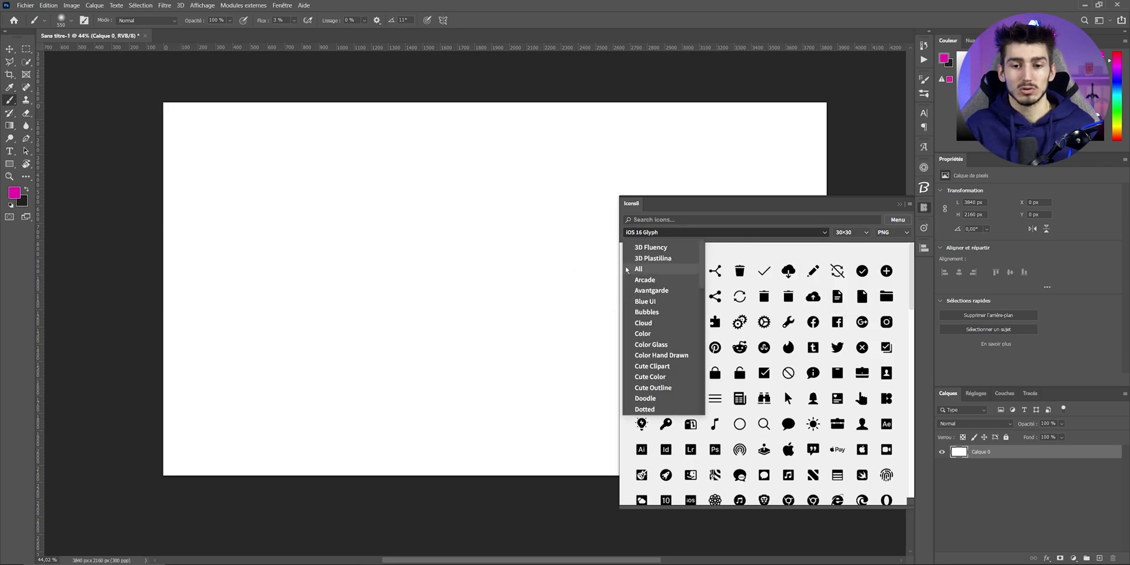
click(638, 269)
- Search Icons8 for 'phone' icons and set the icon size to 100×100
click(658, 219)
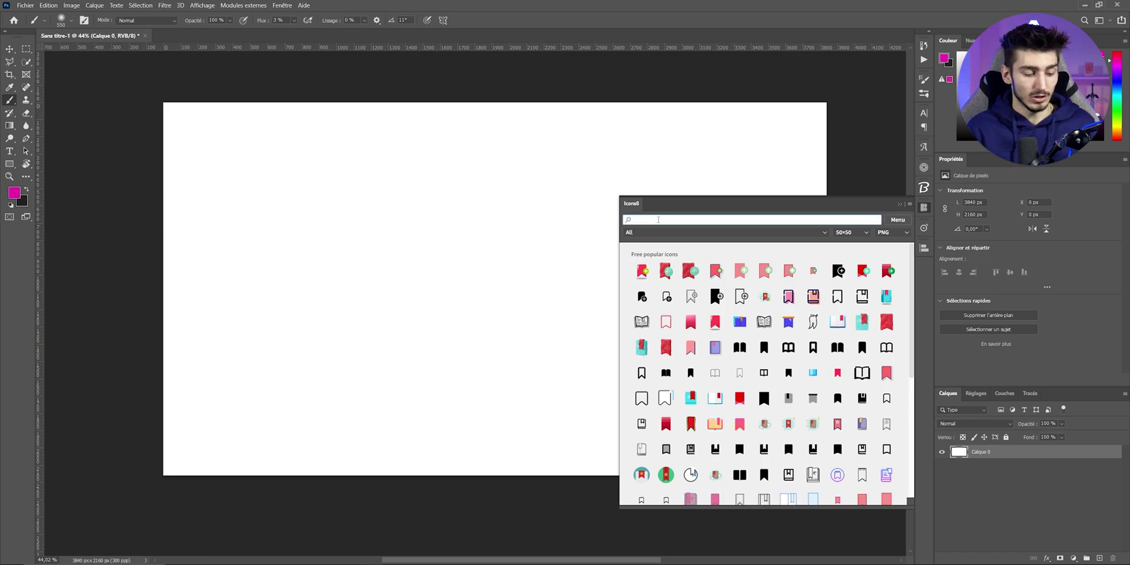
text(phone)
key(Return)
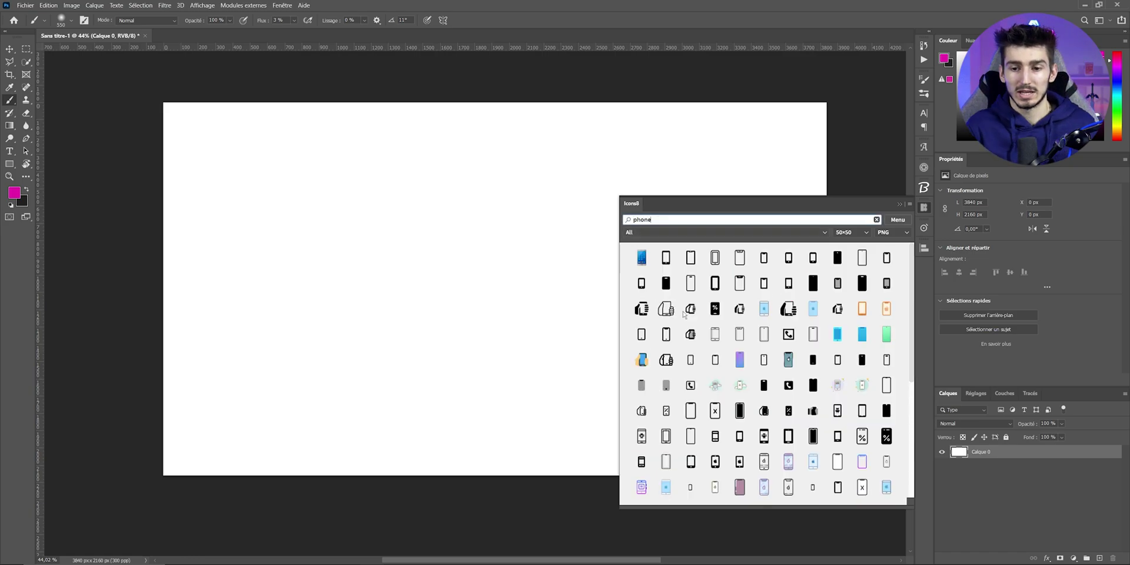
click(847, 235)
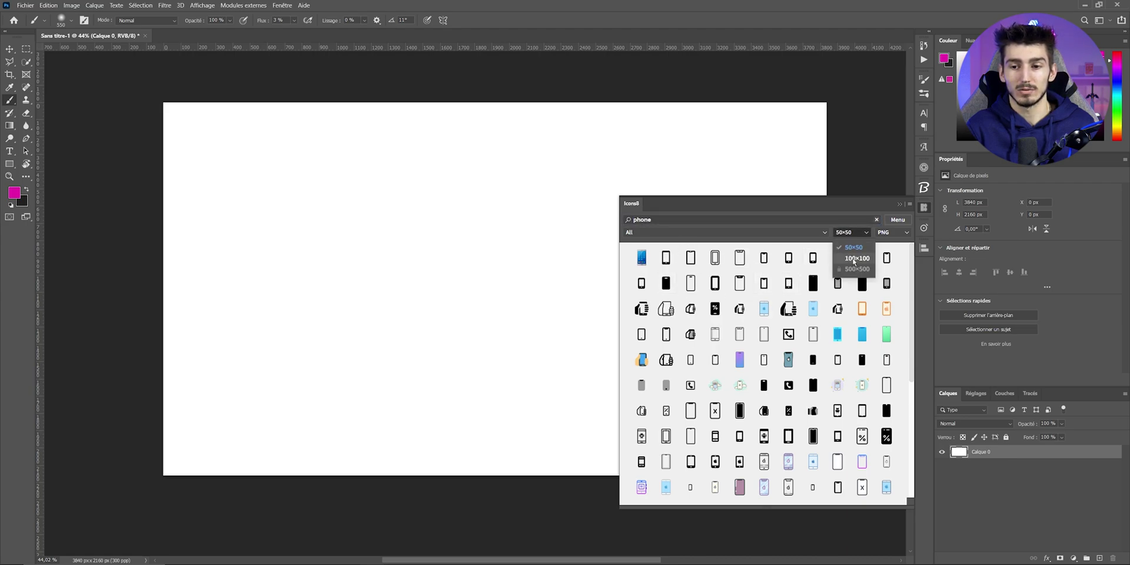
click(853, 259)
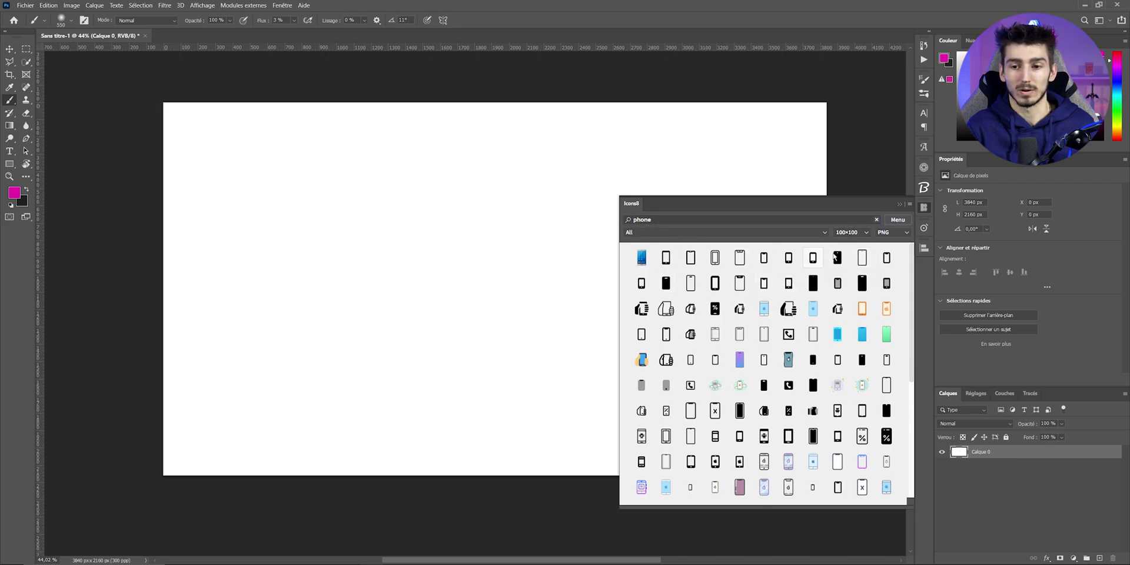
- Place a phone icon from the Icons8 results onto the canvas
click(642, 259)
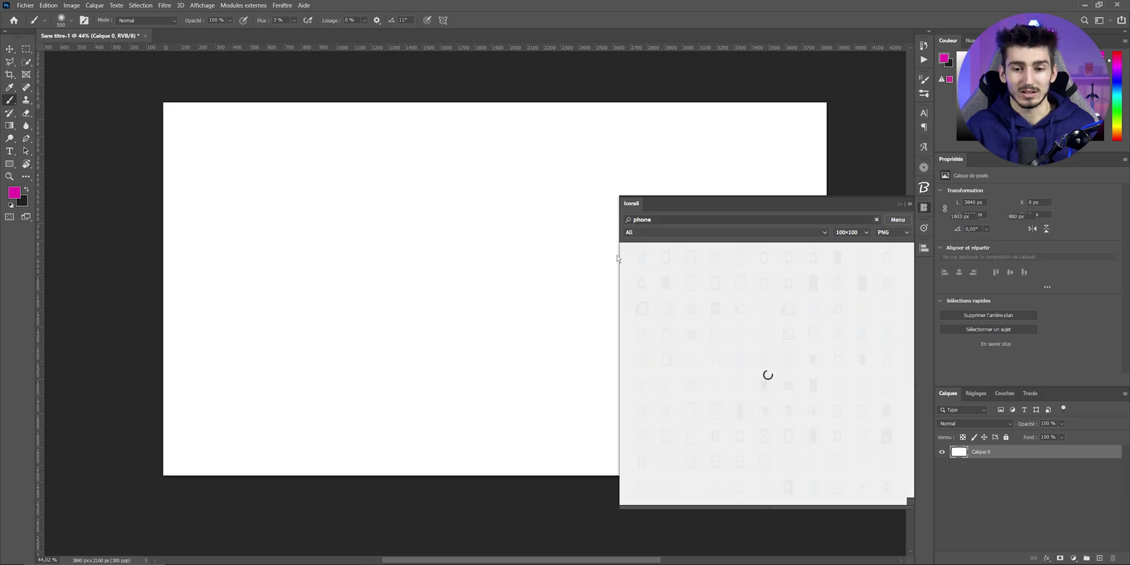
scroll(505, 297, up, 3)
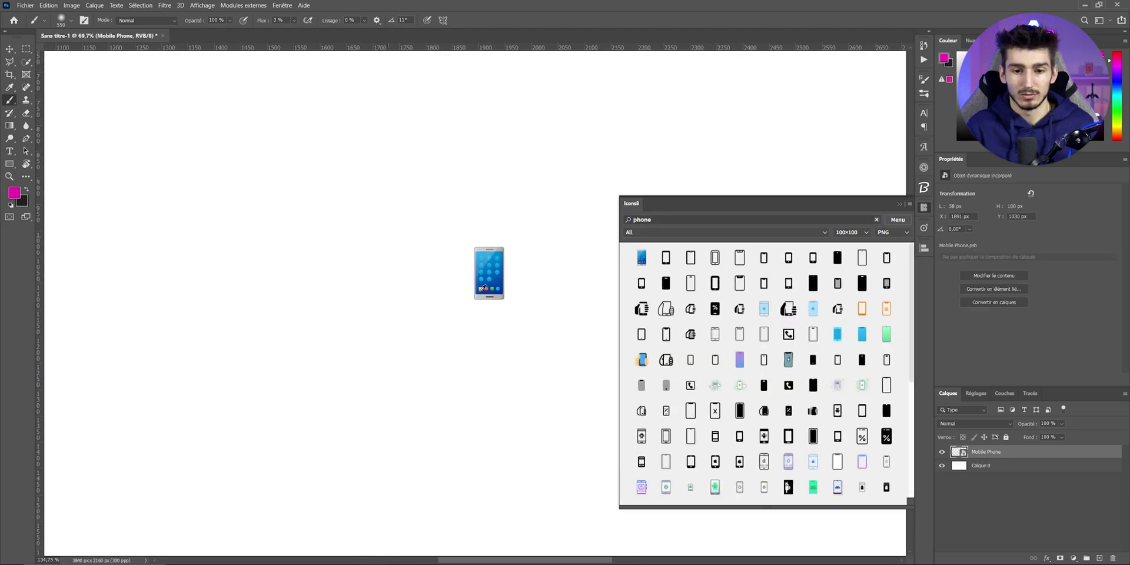
scroll(505, 296, up, 2)
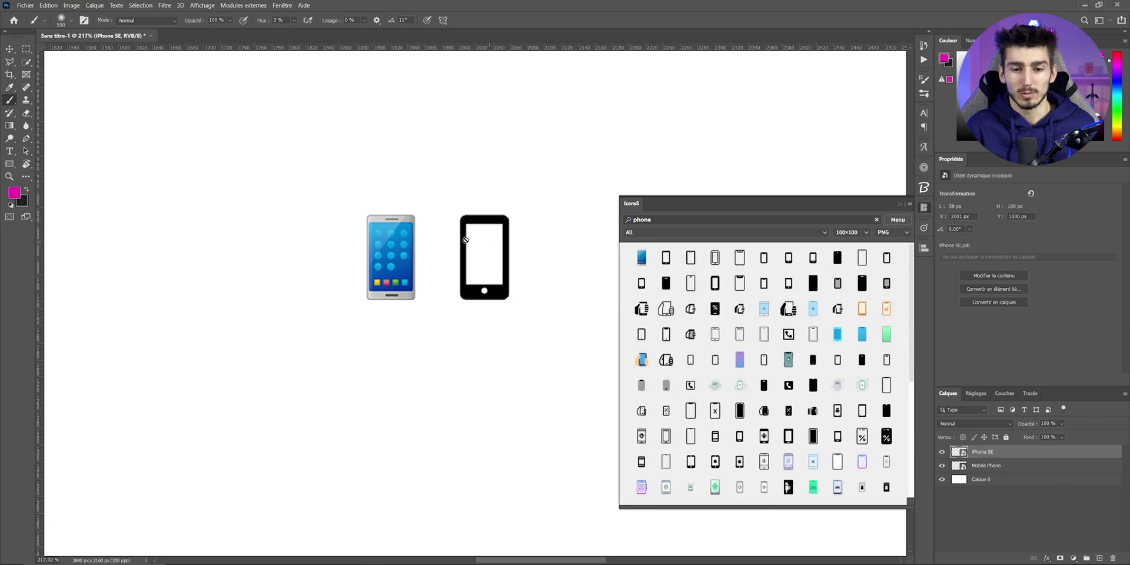
scroll(445, 242, up, 1)
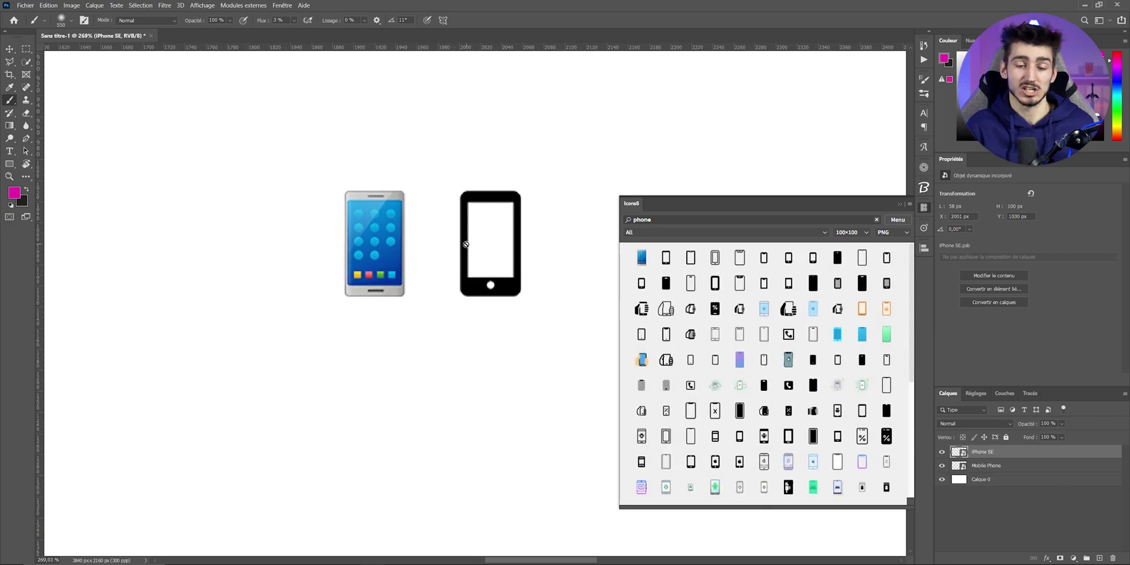
scroll(466, 244, down, 5)
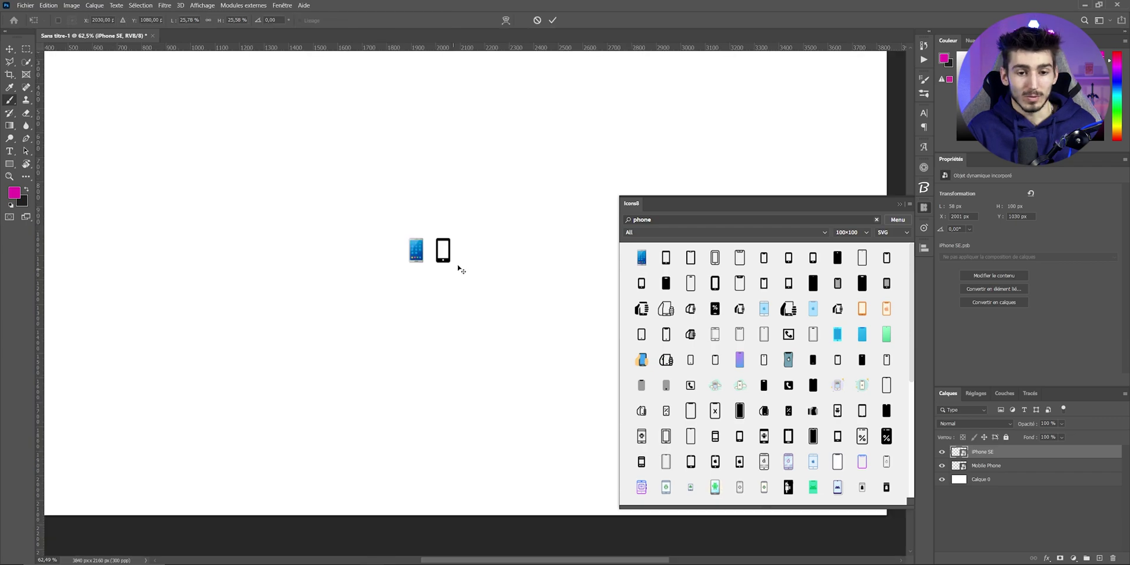
- Scale the black iPhone SE icon up much larger, then try inserting an SVG icon
key(ctrl+t)
drag(449, 250, 556, 253)
click(552, 20)
key(b)
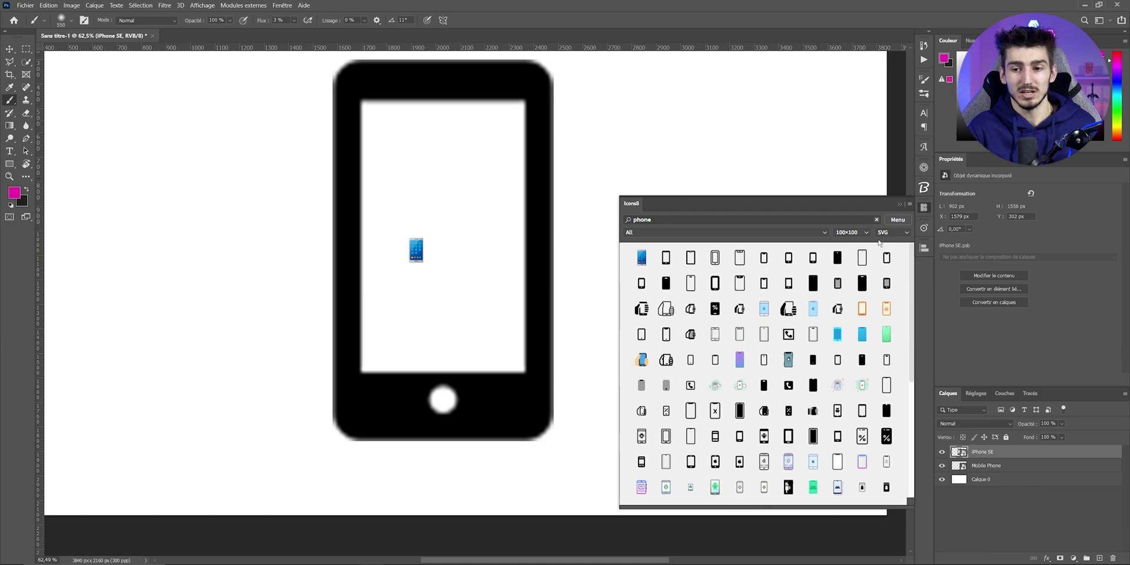
click(719, 260)
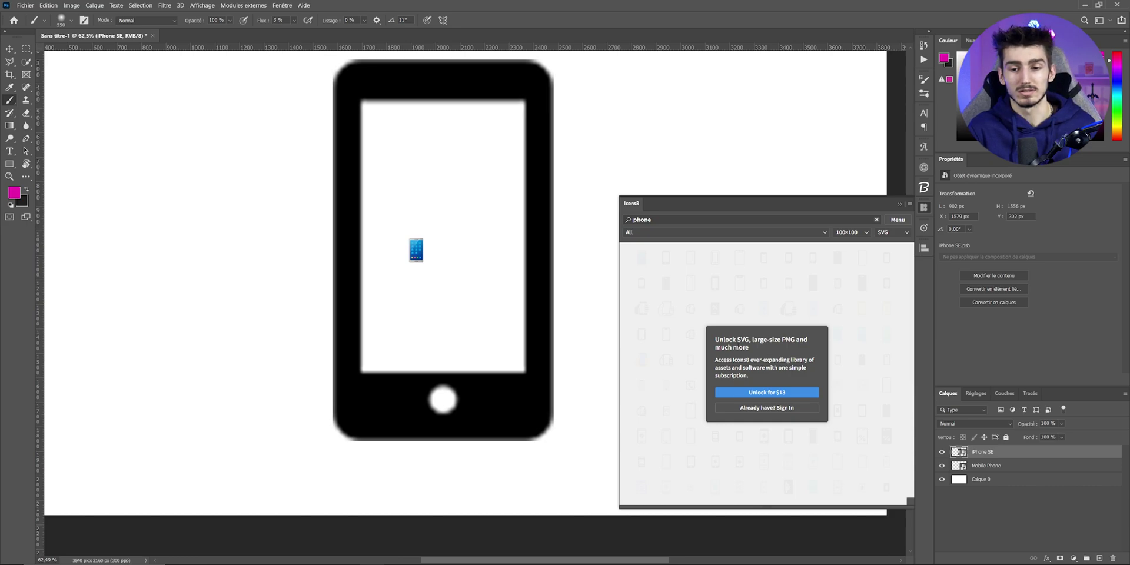
- Replace the Icons8 search term with 'youtube' and run the search
double_click(635, 220)
text(youtube)
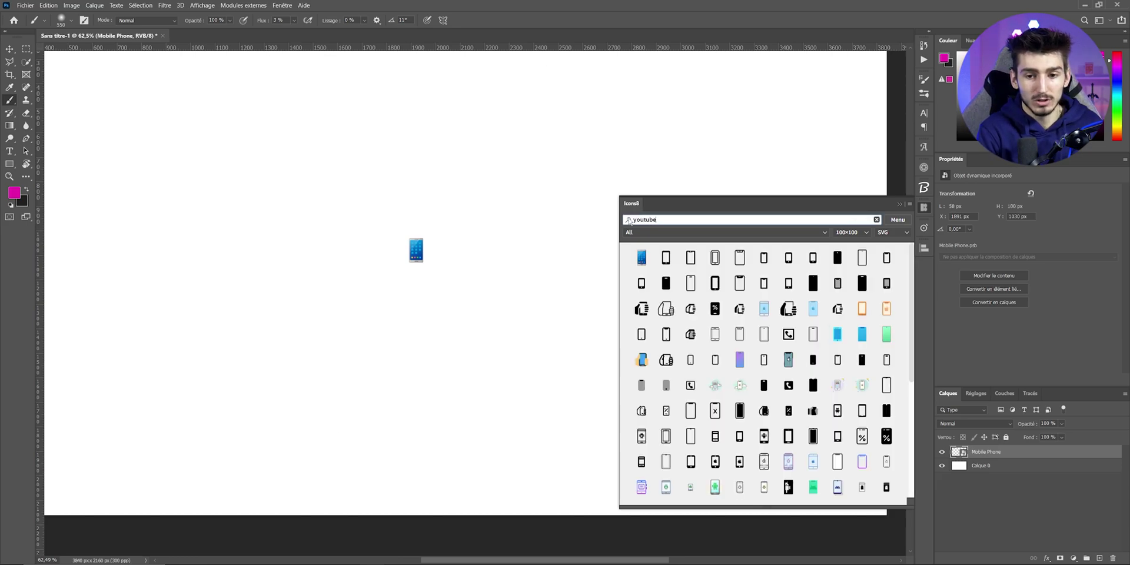
key(Return)
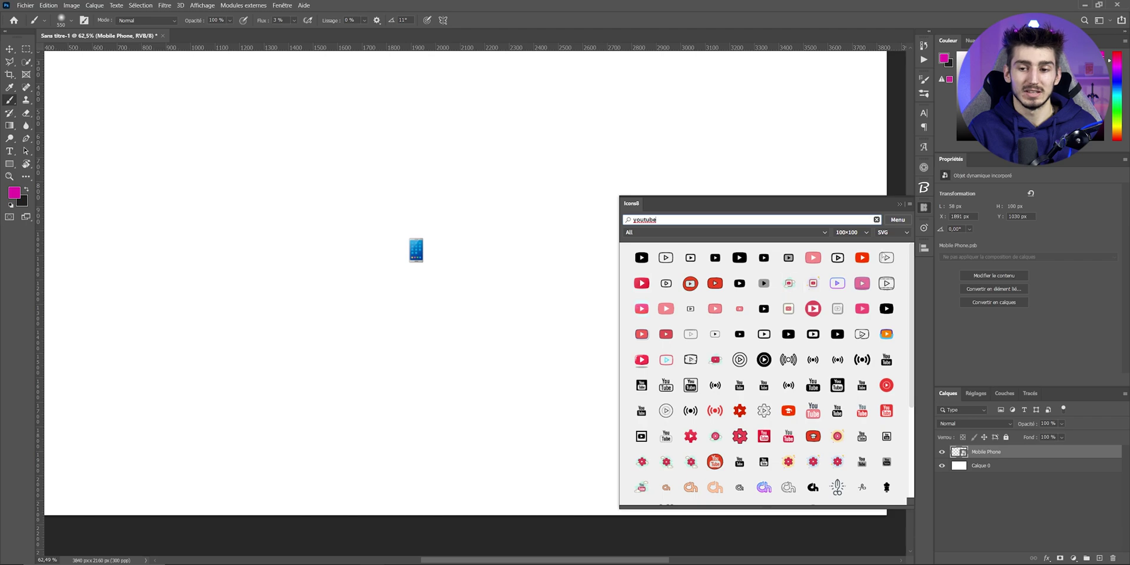
- Toggle between the Brandfetch and Icons8 extension panels
click(923, 187)
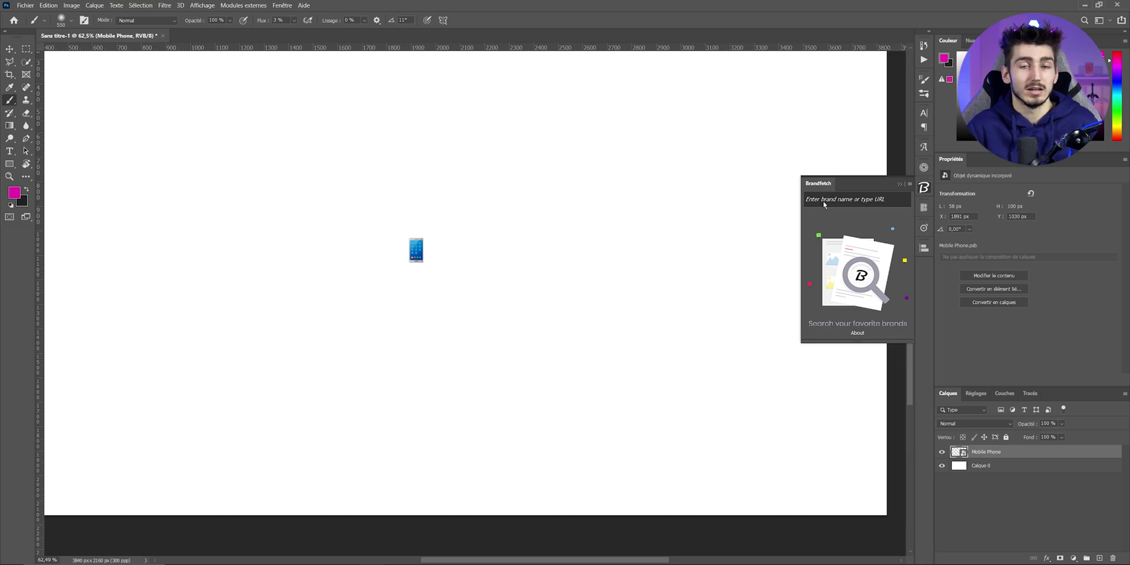
click(924, 187)
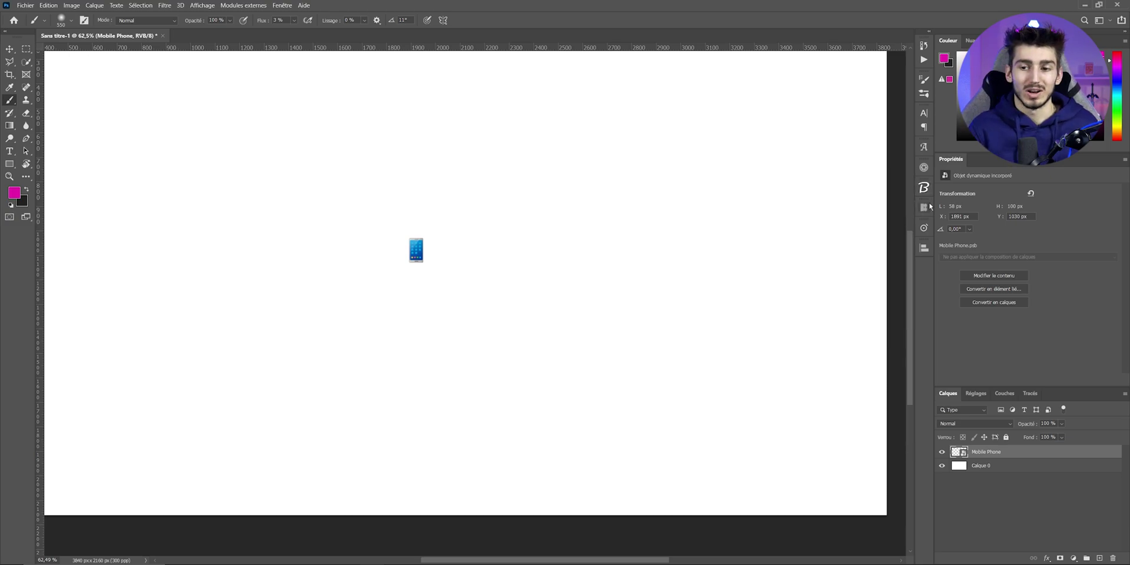
click(923, 207)
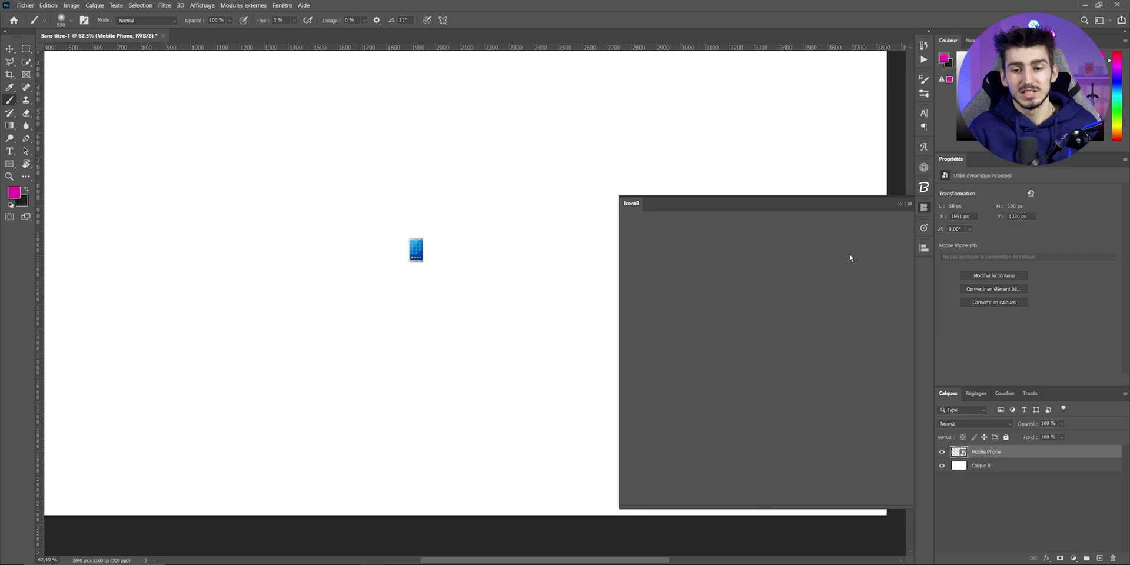
click(923, 187)
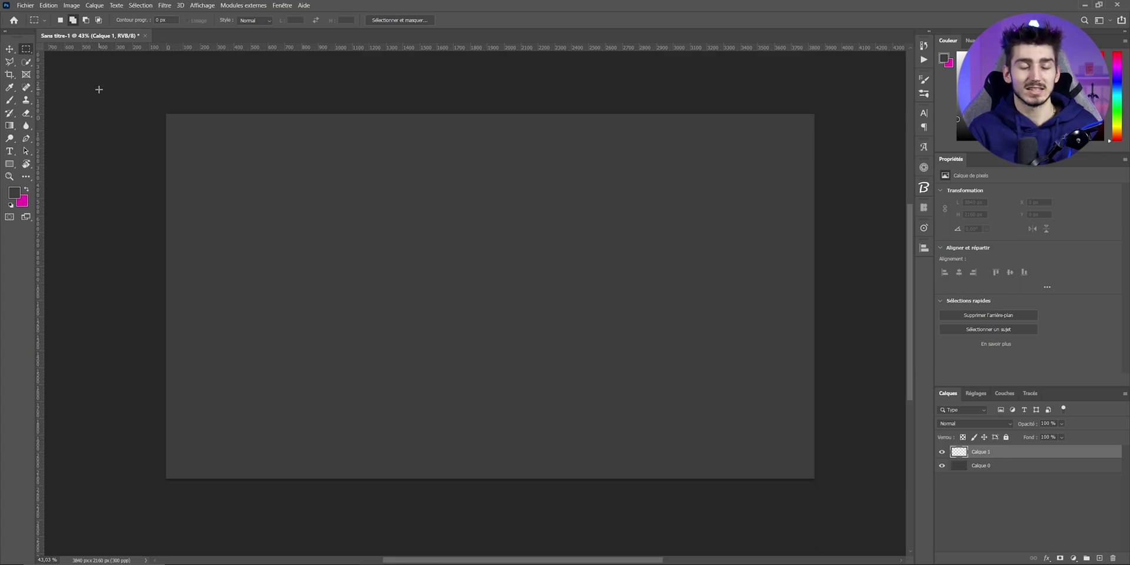
- Fill a square selection left of canvas centre with white
click(15, 193)
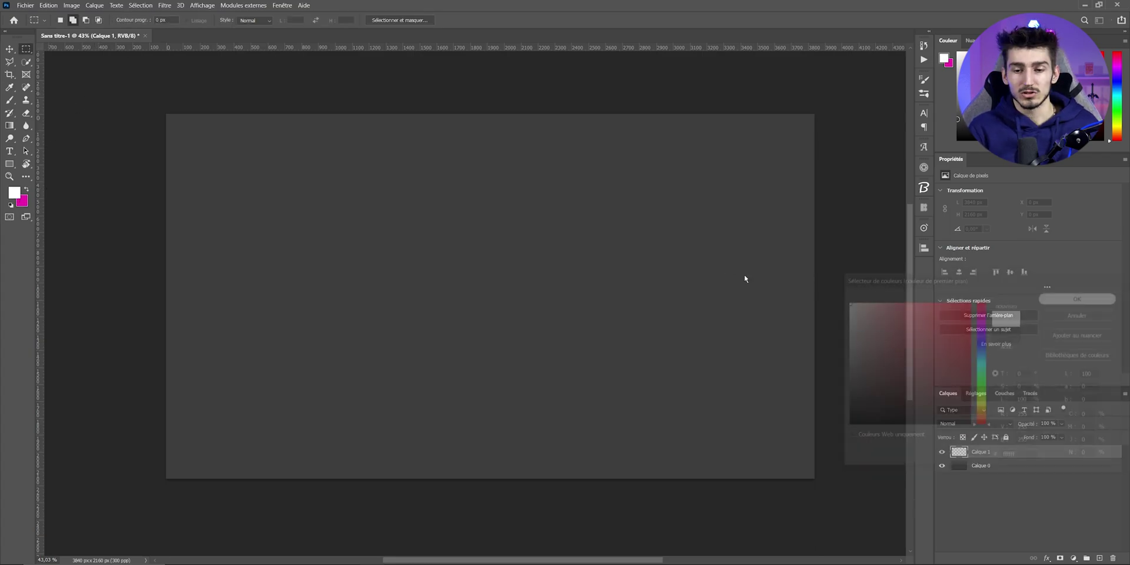
drag(287, 196, 428, 337)
key(alt+BackSpace)
key(ctrl+d)
- Convert the white square's layer to a smart object and distort it into a tilted shape
right_click(988, 451)
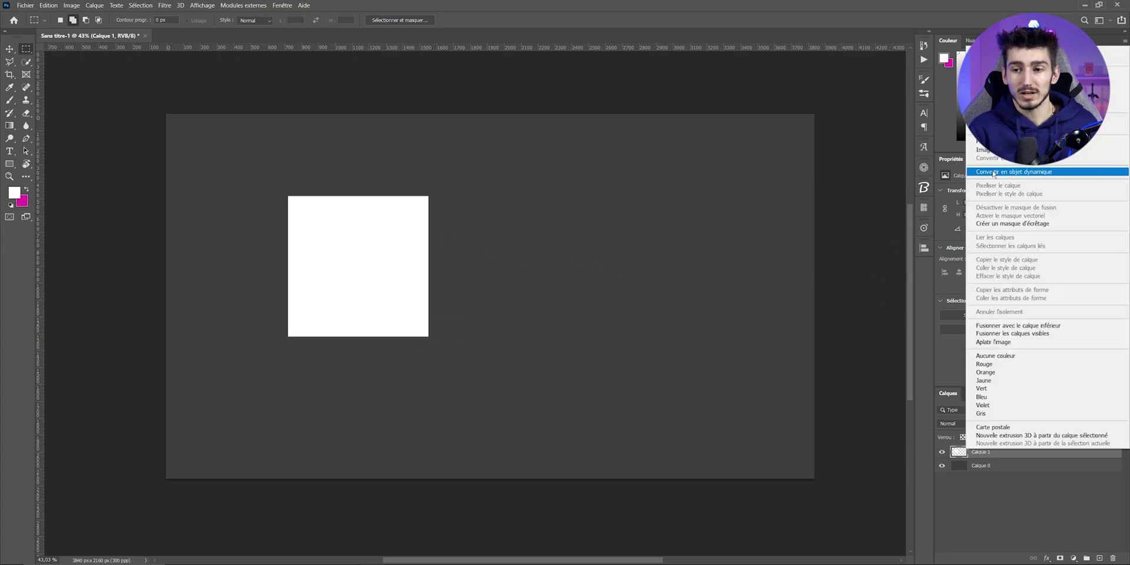
click(994, 171)
key(ctrl+t)
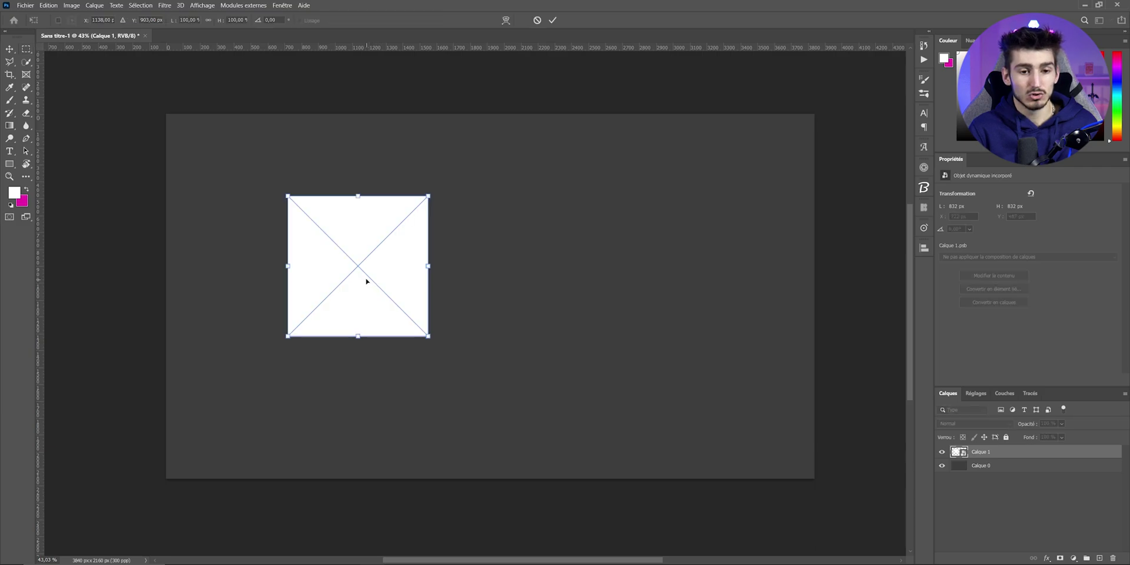
right_click(366, 281)
click(388, 339)
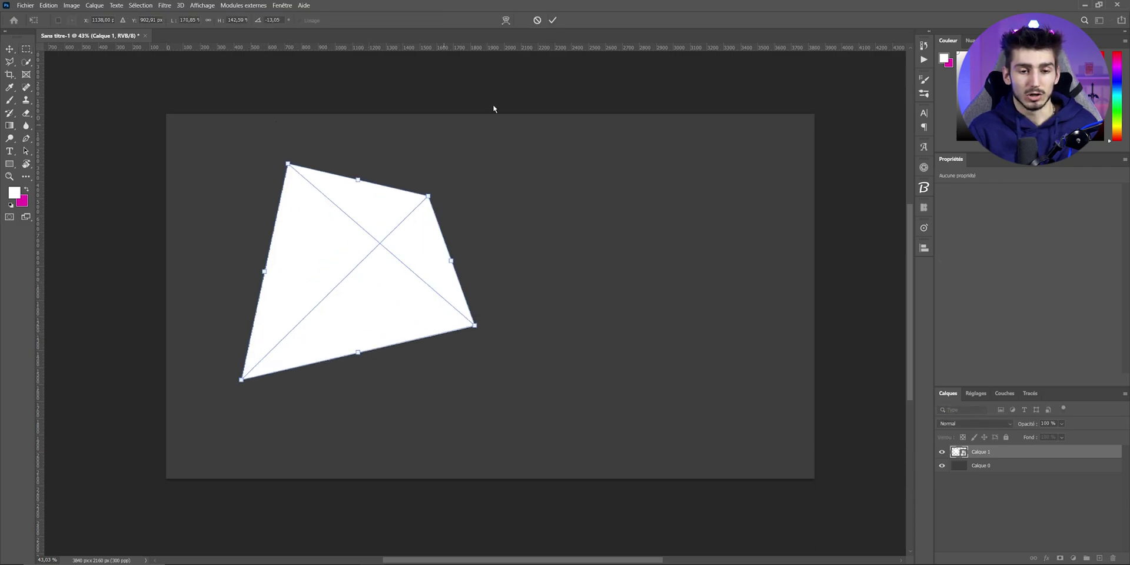
click(552, 20)
key(m)
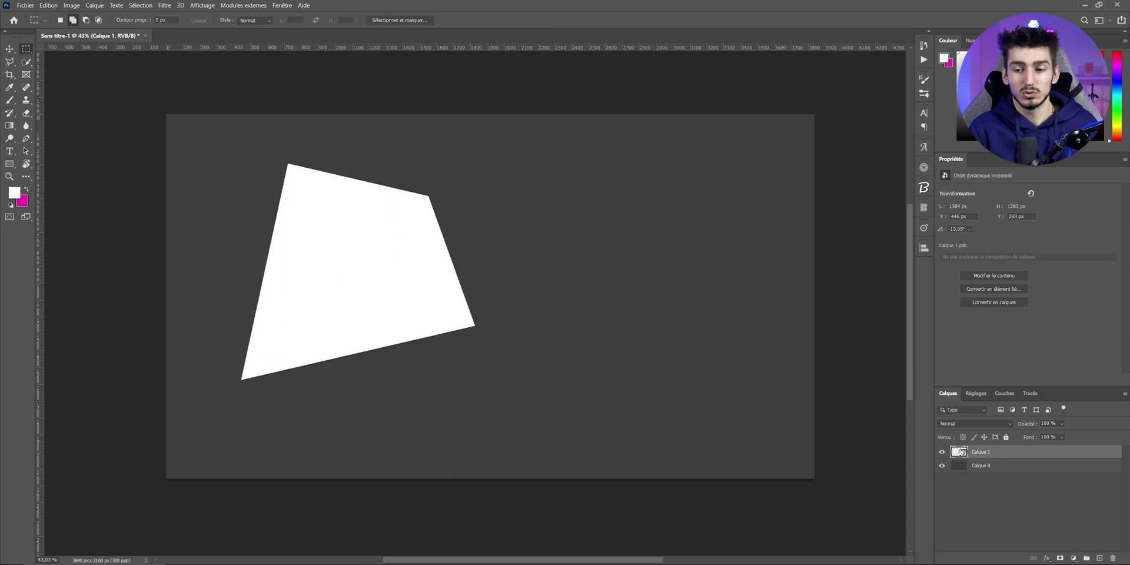
- Write 'TEST' inside the smart object's contents, save, and return to Sans titre-1
double_click(959, 452)
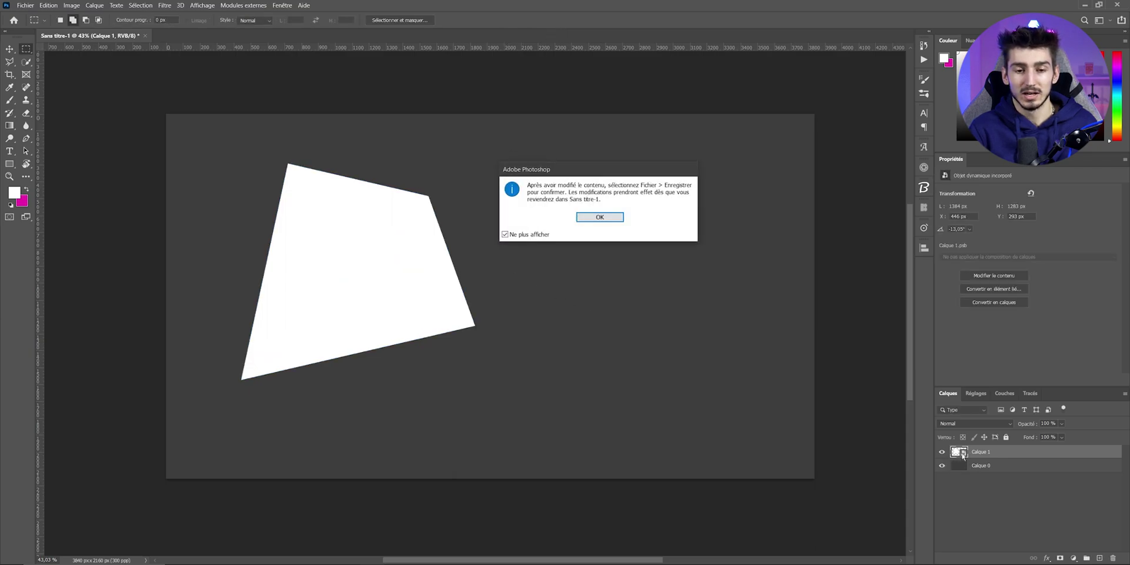
key(Return)
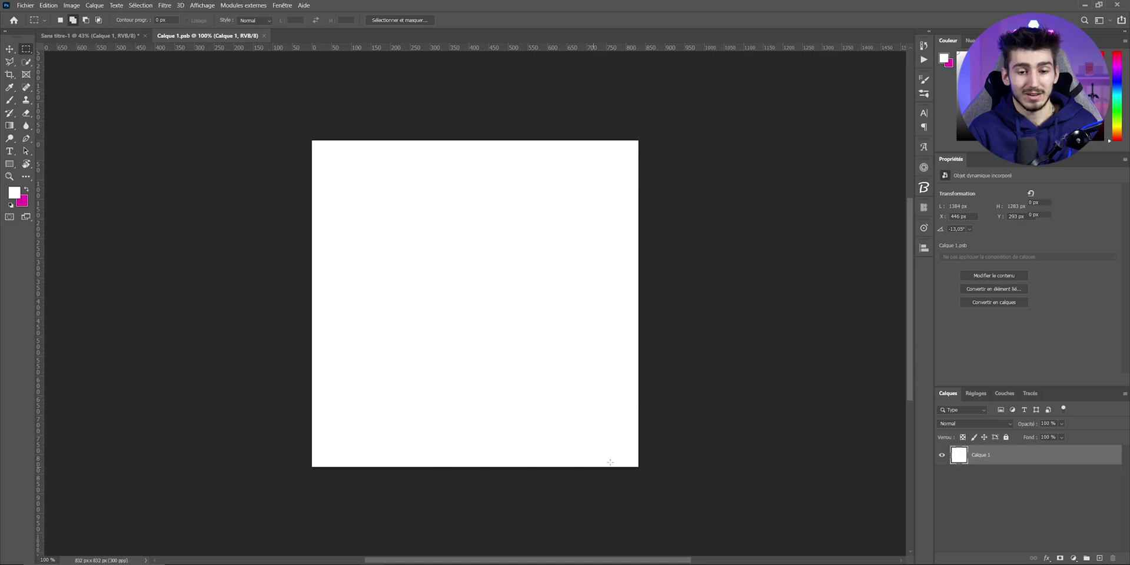
key(t)
click(462, 275)
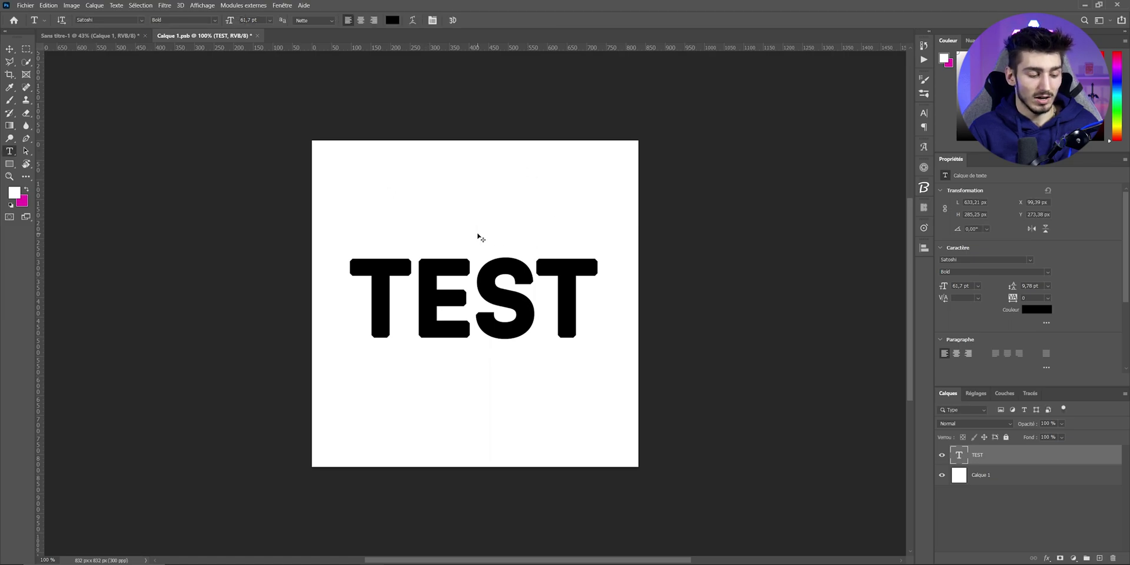
key(ctrl+s)
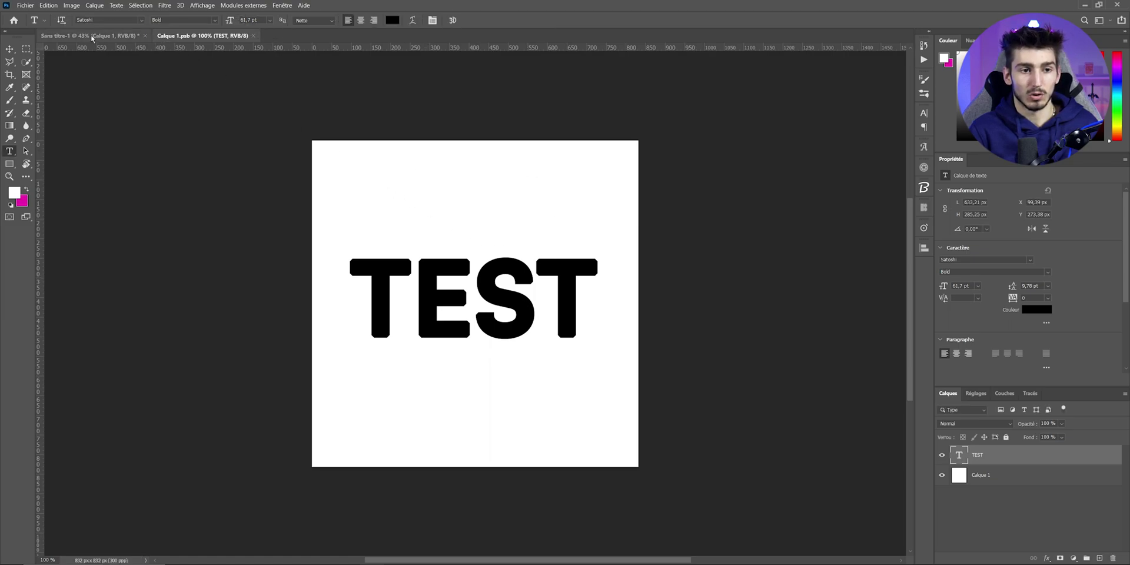
click(91, 36)
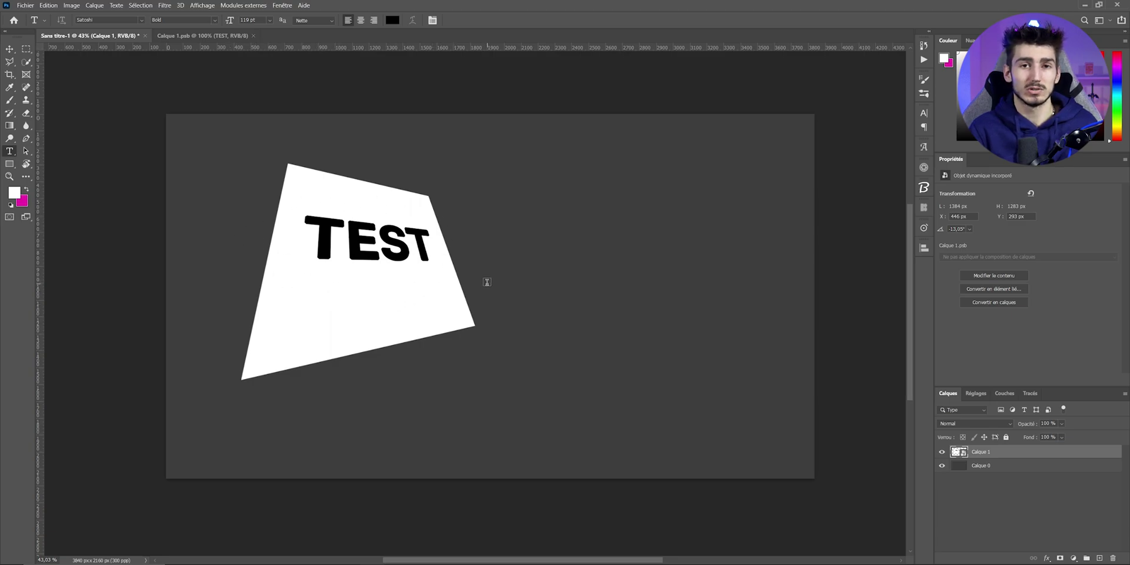
- Paste a large TEST layer, test a Warp transform on it, then cancel the warp
key(ctrl+v)
key(ctrl+t)
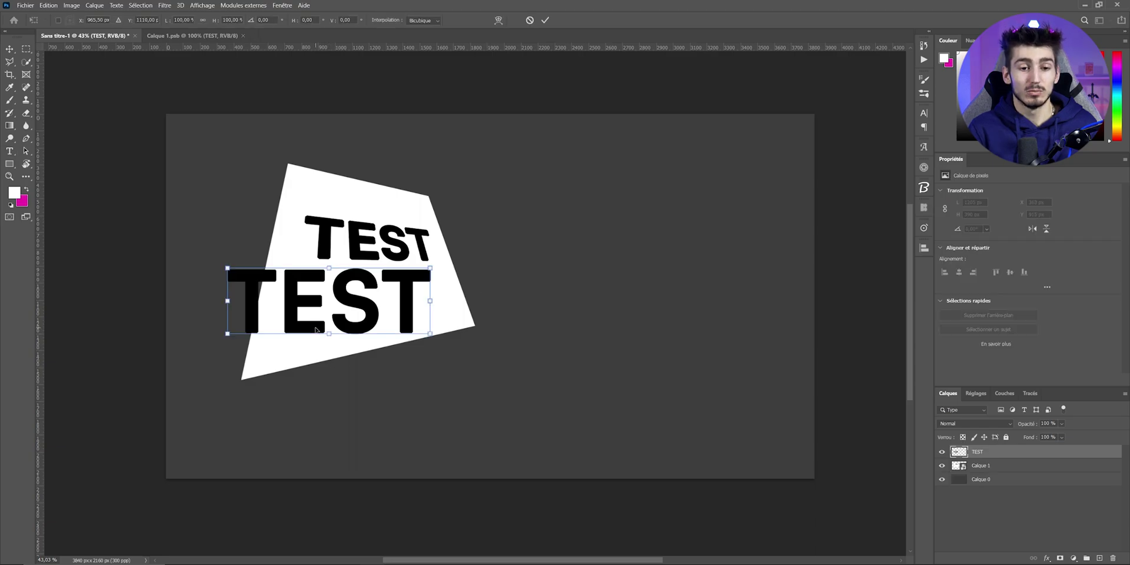
right_click(311, 302)
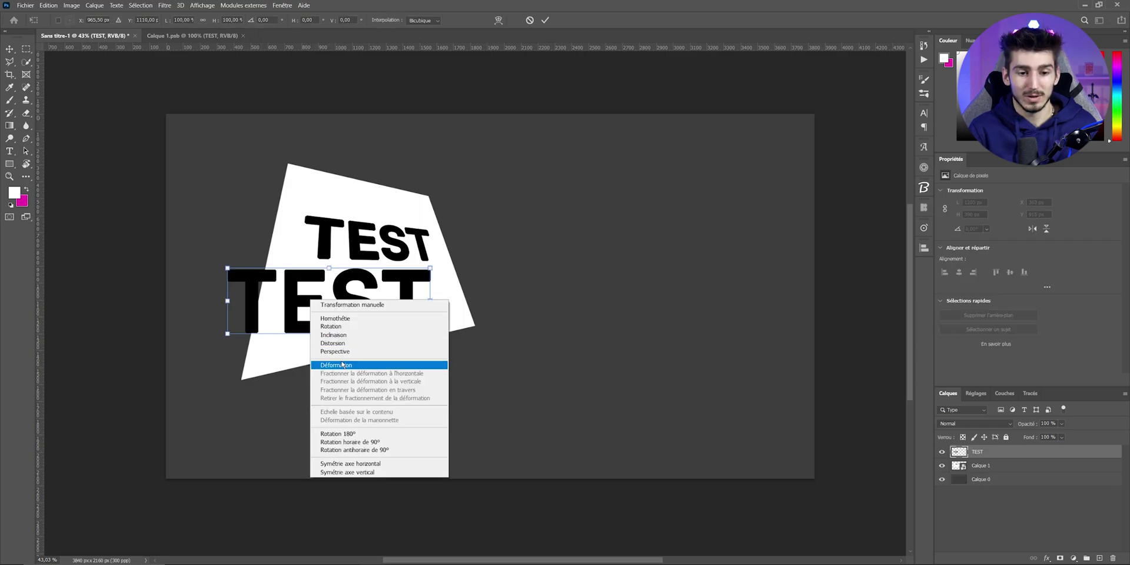
click(329, 364)
drag(235, 321, 214, 362)
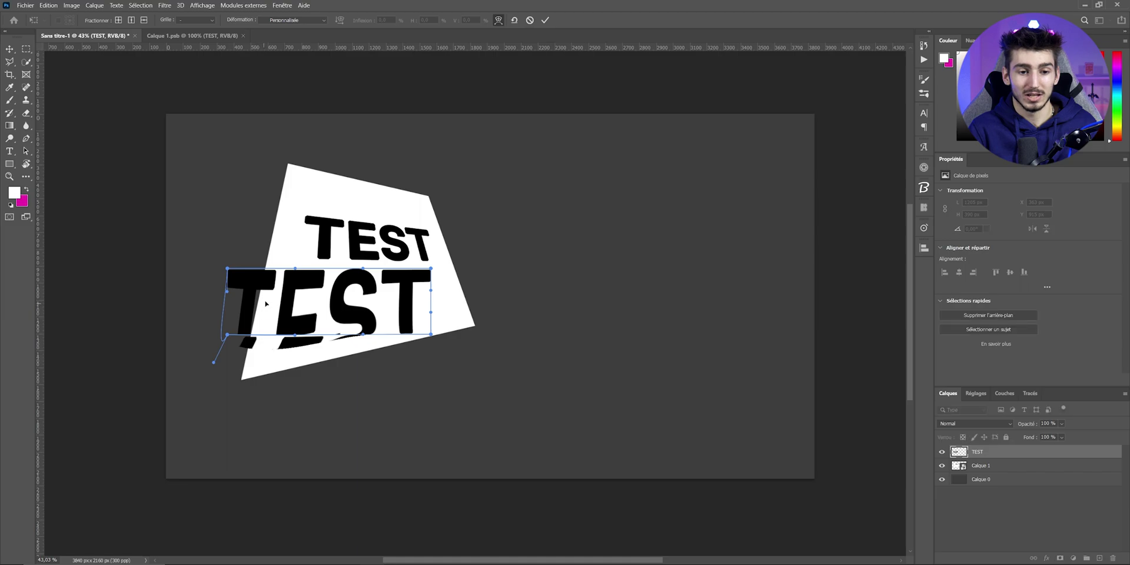
drag(277, 283, 304, 273)
key(Escape)
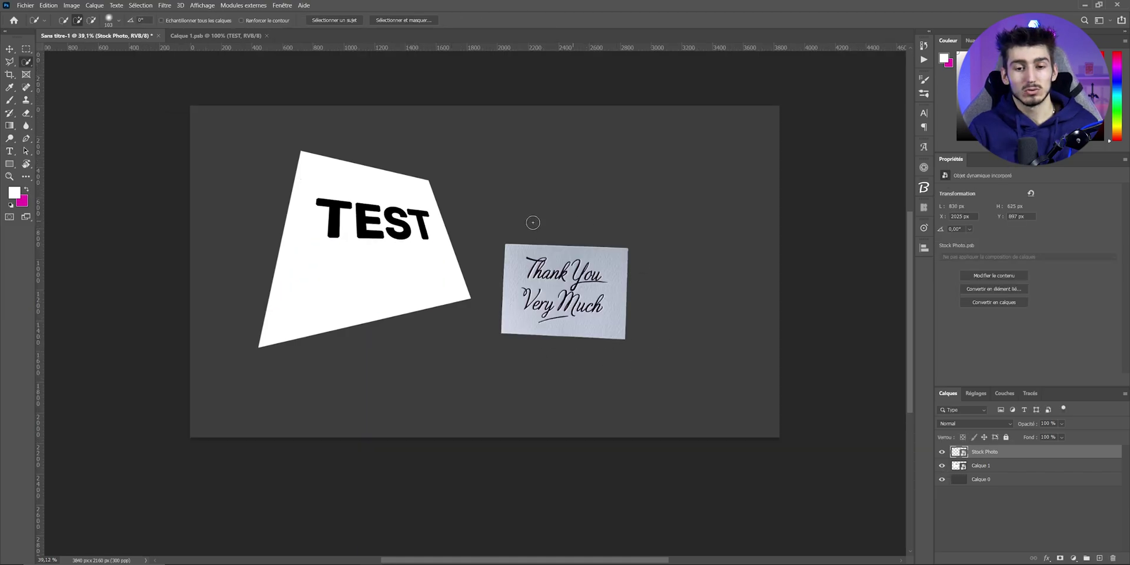
- Toggle the TEST shape layer's visibility and switch between document tabs to compare
scroll(630, 312, up, 5)
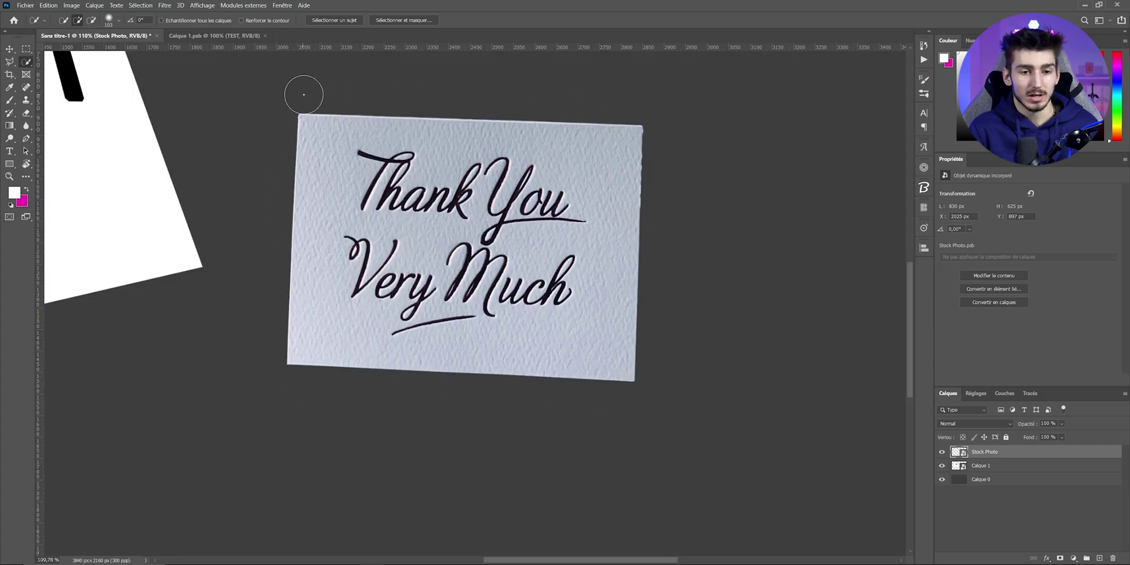
scroll(275, 146, down, 5)
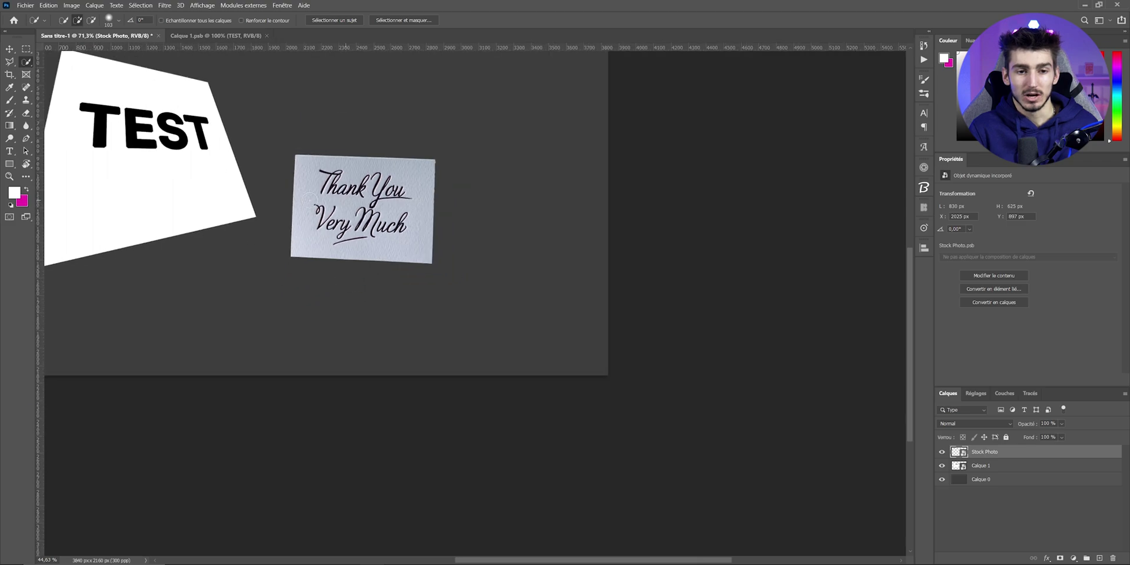
scroll(235, 136, down, 2)
scroll(169, 118, up, 3)
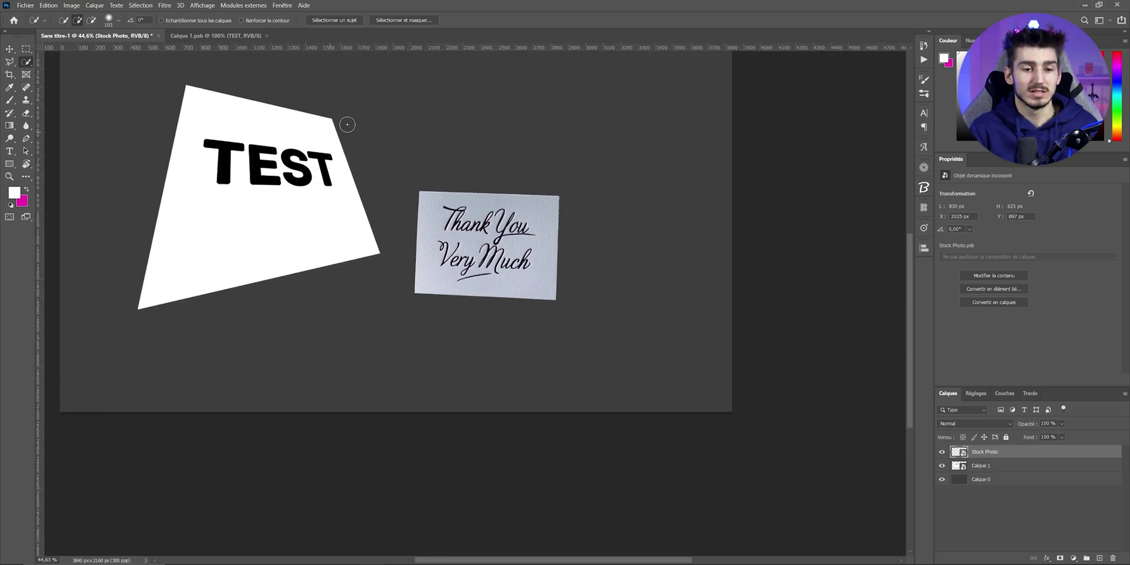
click(976, 465)
click(941, 466)
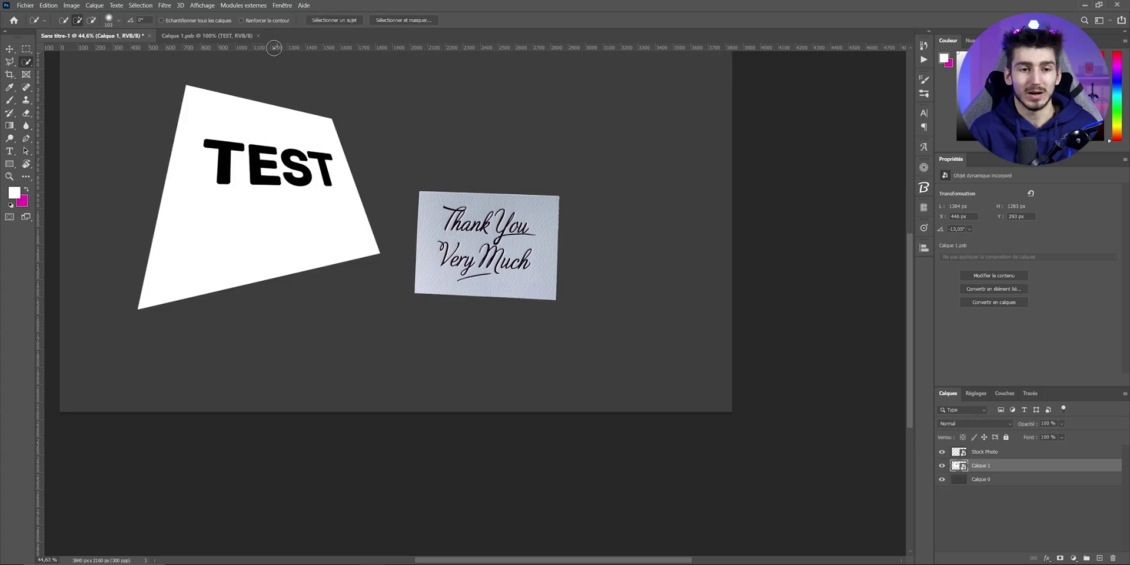
click(206, 35)
click(92, 36)
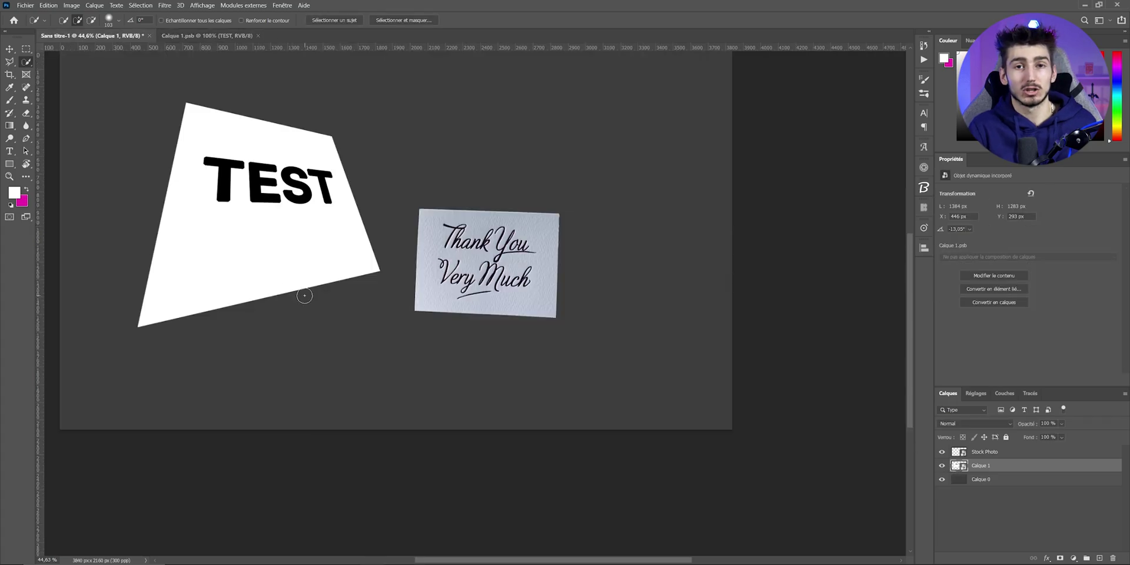
- Inspect Calque 1's layer options and layer style settings without changing them
scroll(305, 295, down, 1)
click(942, 466)
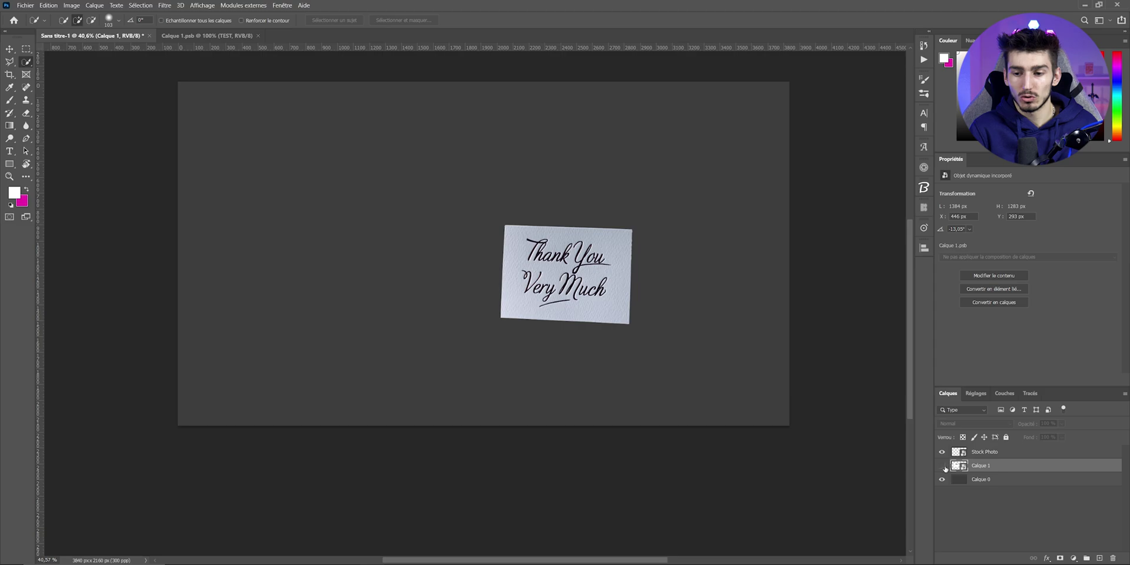
right_click(977, 465)
key(Escape)
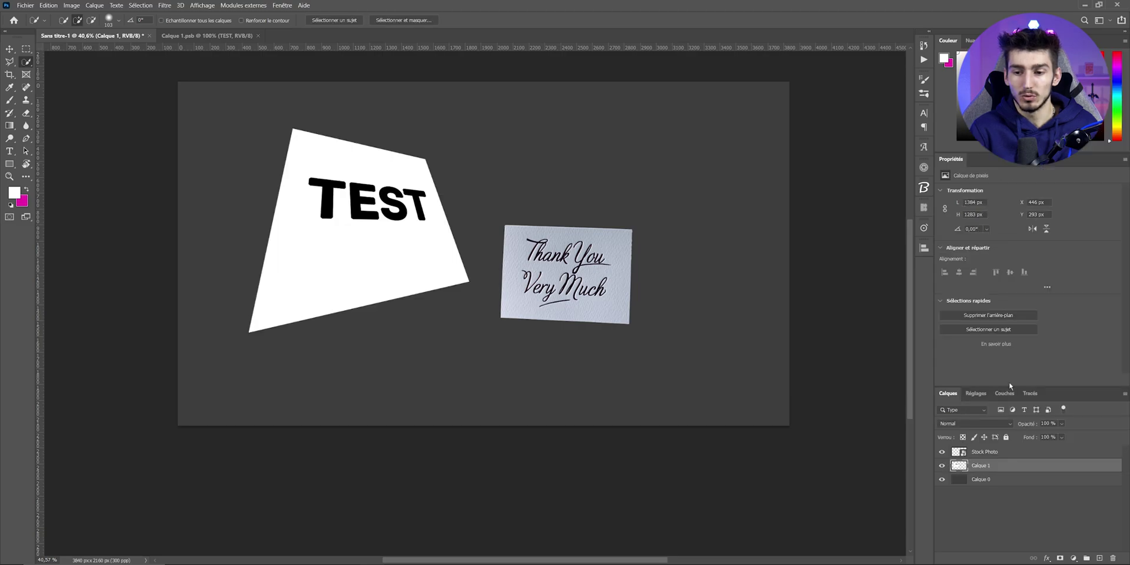
double_click(959, 466)
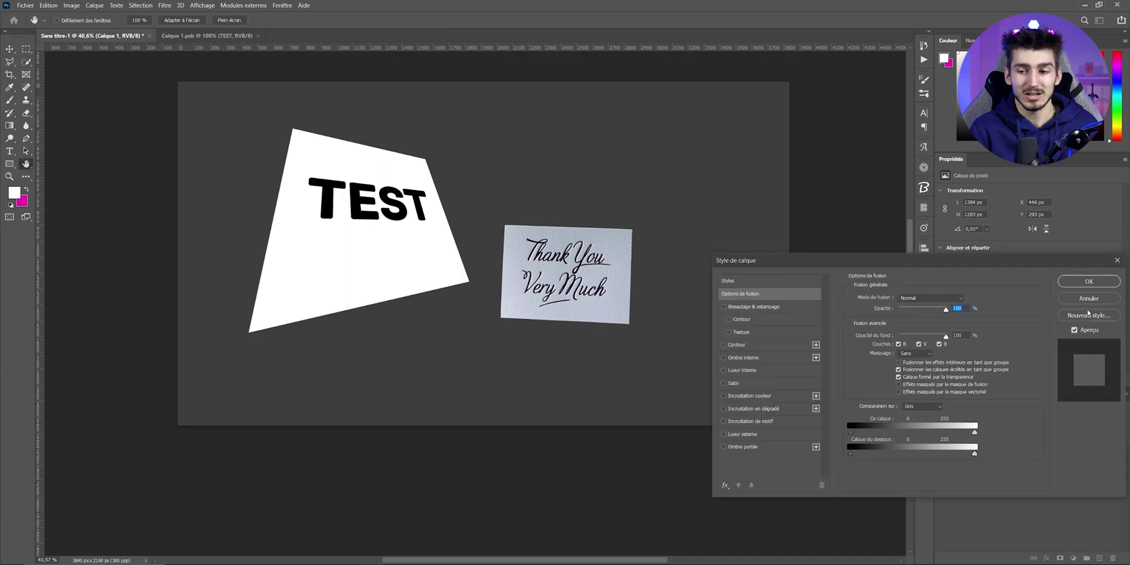
key(Return)
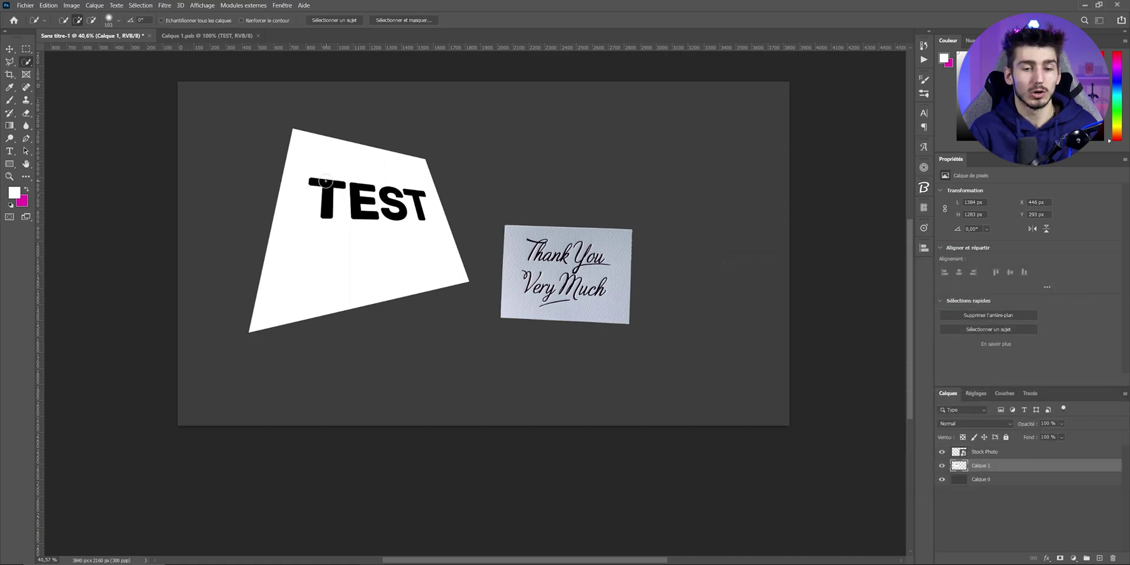
- Select the Stock Photo layer and move the Thank You card over the TEST shape
key(alt+bracketright)
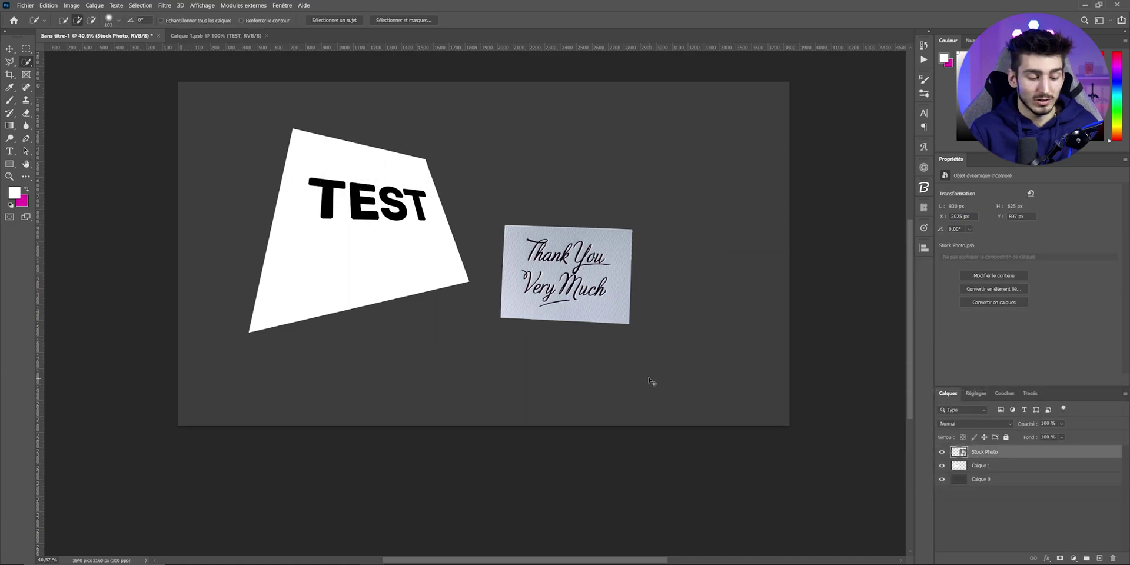
key(ctrl+t)
mouse_move(601, 272)
mouse_down()
mouse_move(372, 218)
mouse_move(394, 226)
mouse_up()
key(Return)
- Start Déformation de perspective and lay the warp grid over the Thank You card
click(48, 5)
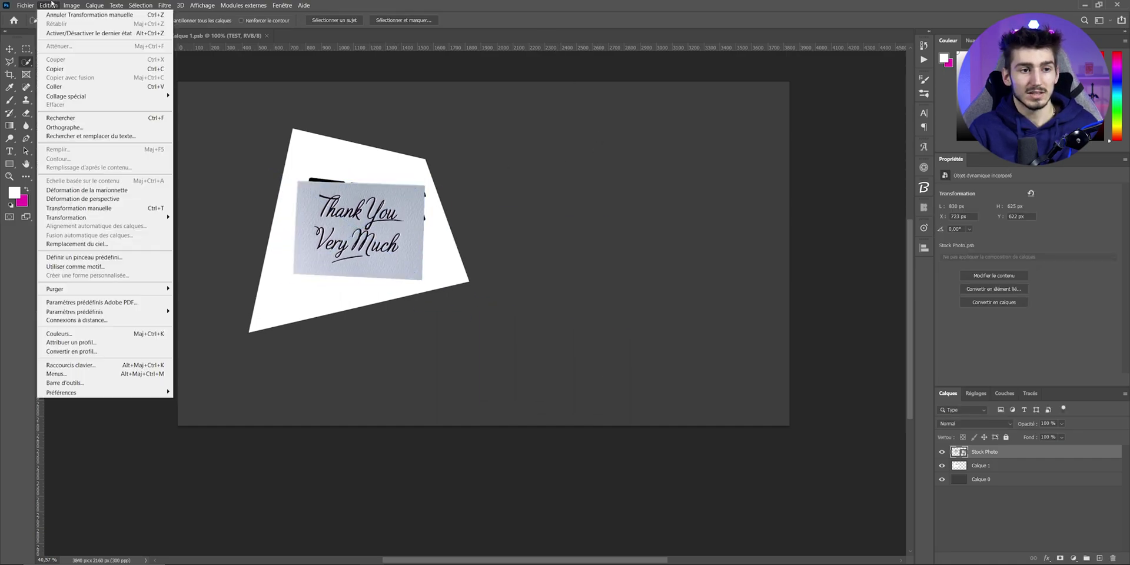
click(90, 201)
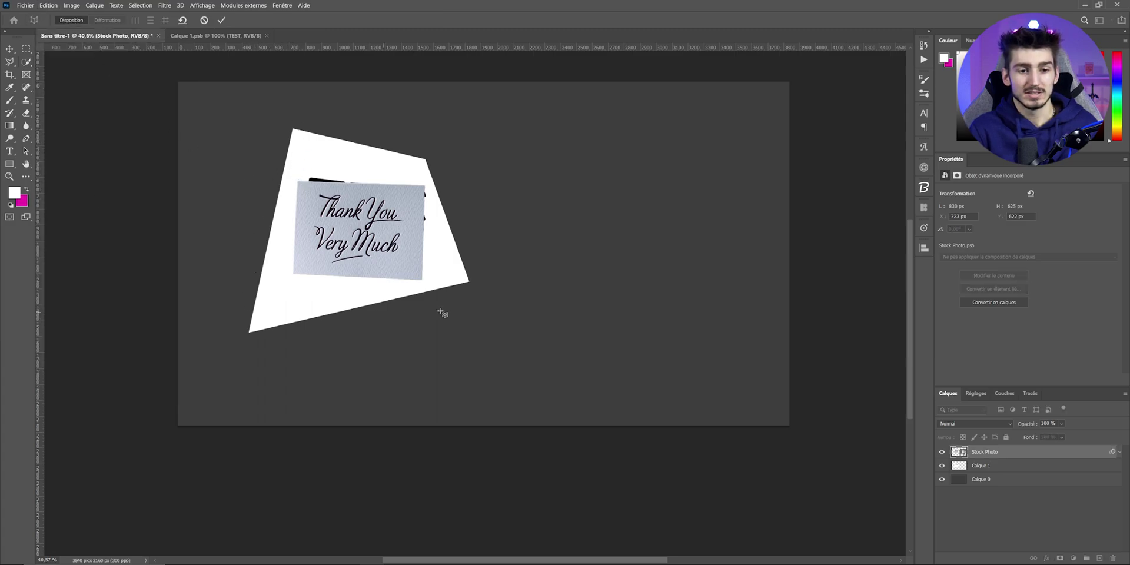
drag(287, 170, 415, 300)
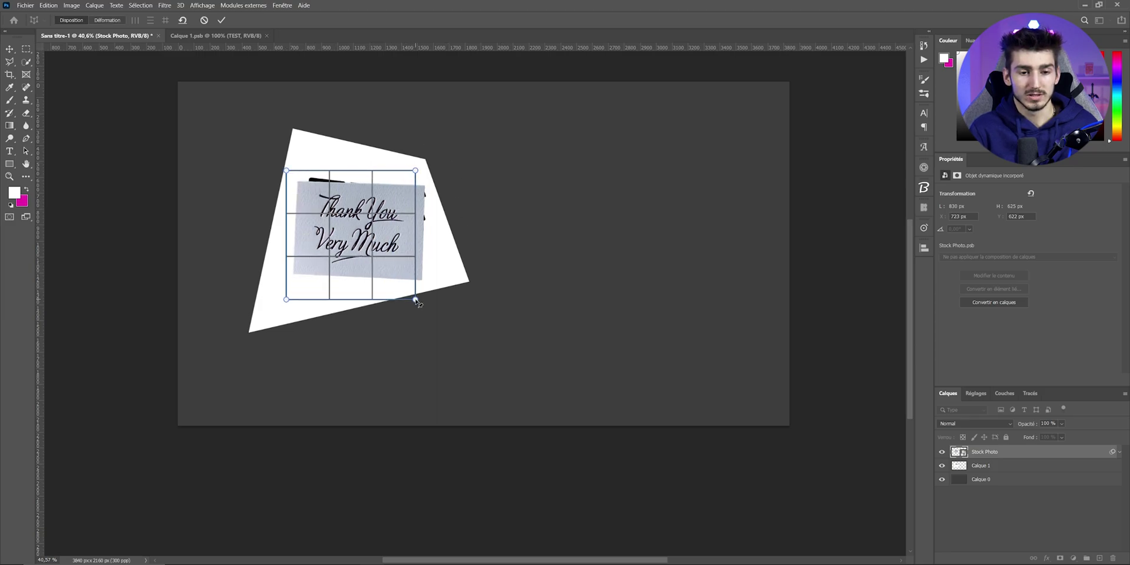
- Drag the four grid corners onto the white shape's corners and commit the warp
click(109, 21)
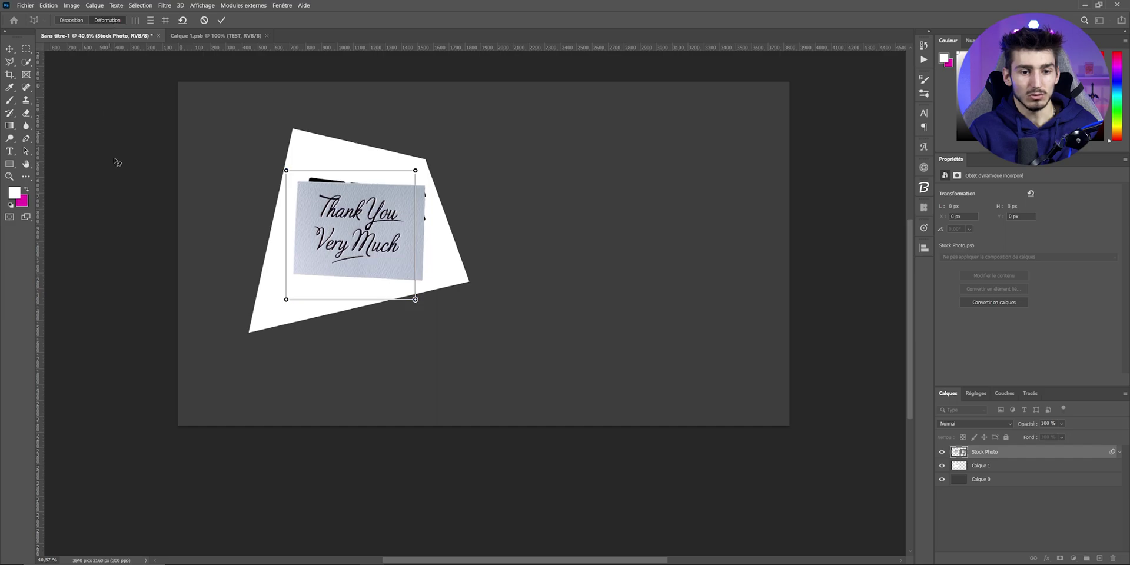
drag(286, 300, 250, 331)
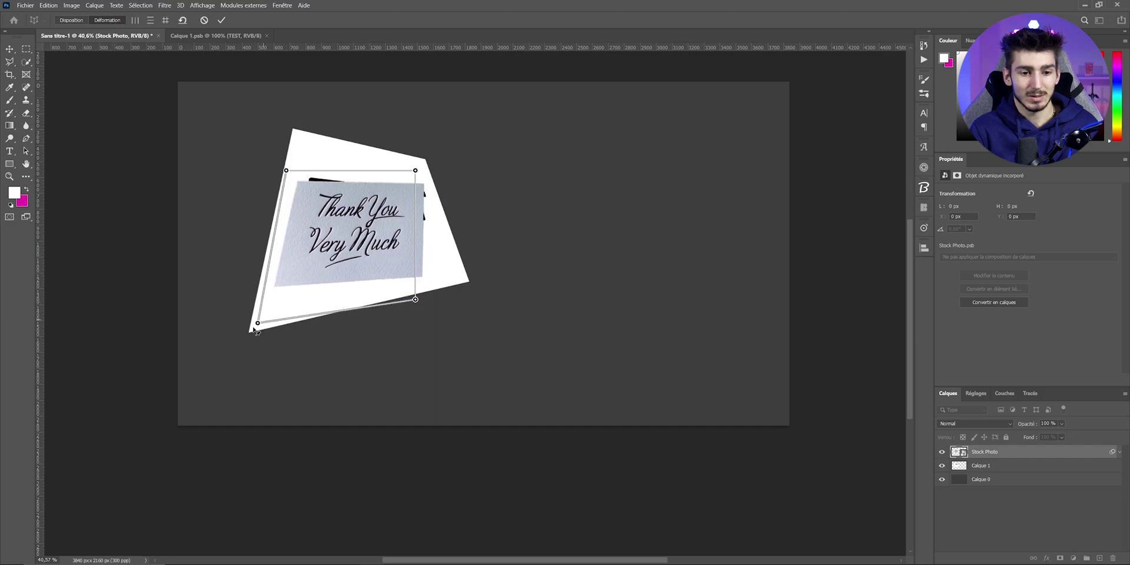
drag(416, 299, 468, 282)
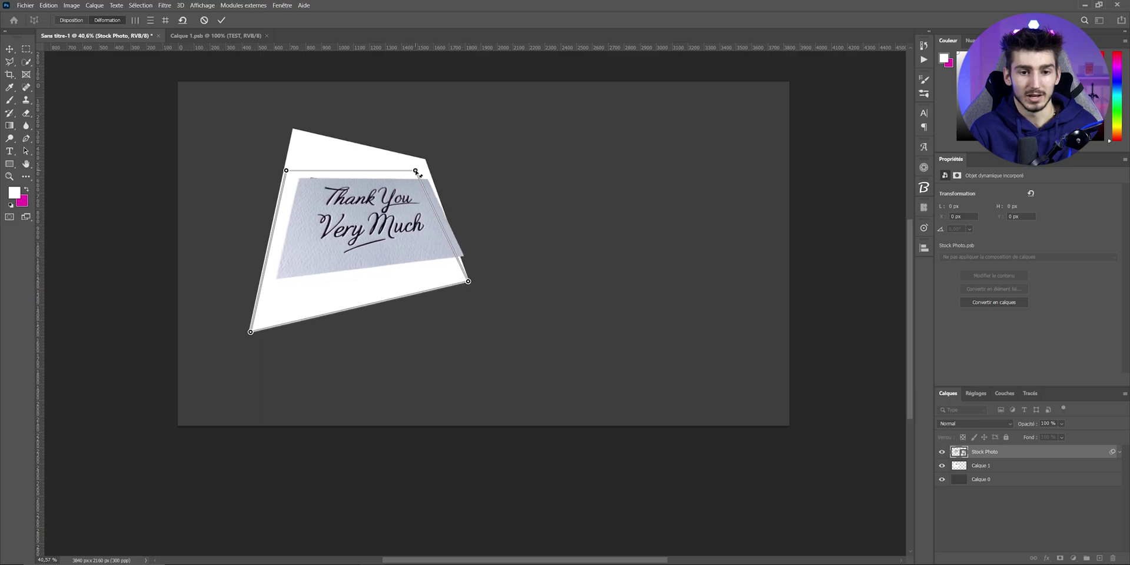
drag(416, 171, 426, 159)
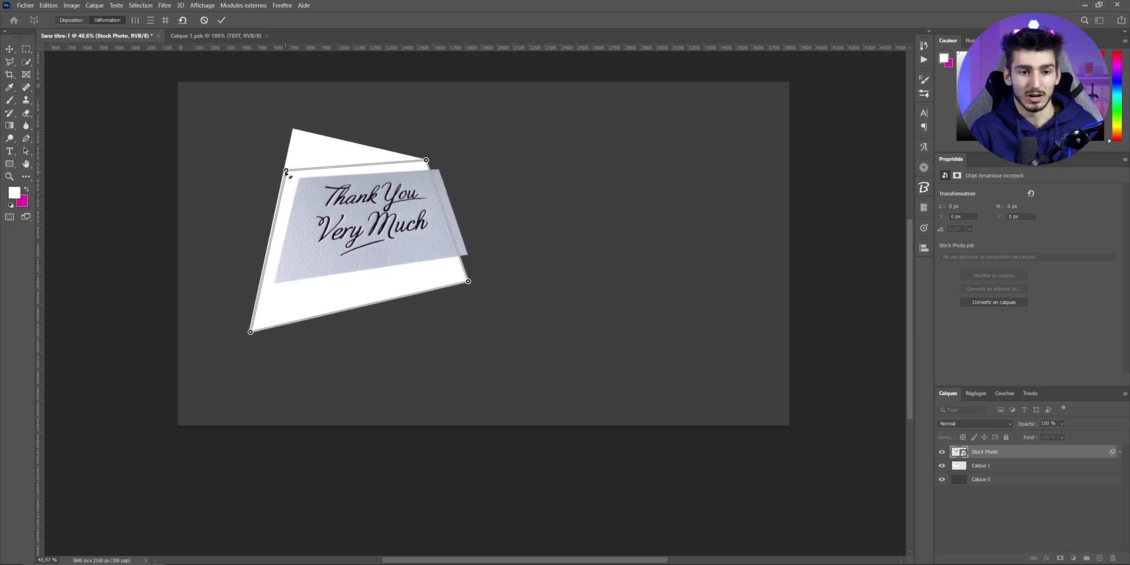
drag(287, 172, 293, 130)
key(Return)
key(w)
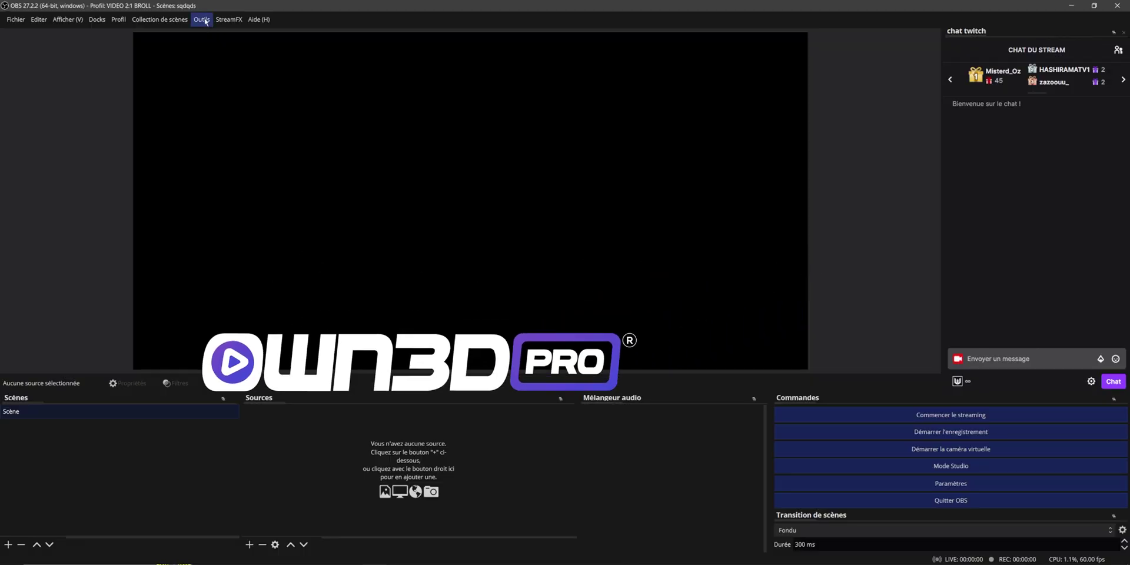
- Open the OWN3D Pro overlay library from OBS Outils and browse the overlays
click(203, 20)
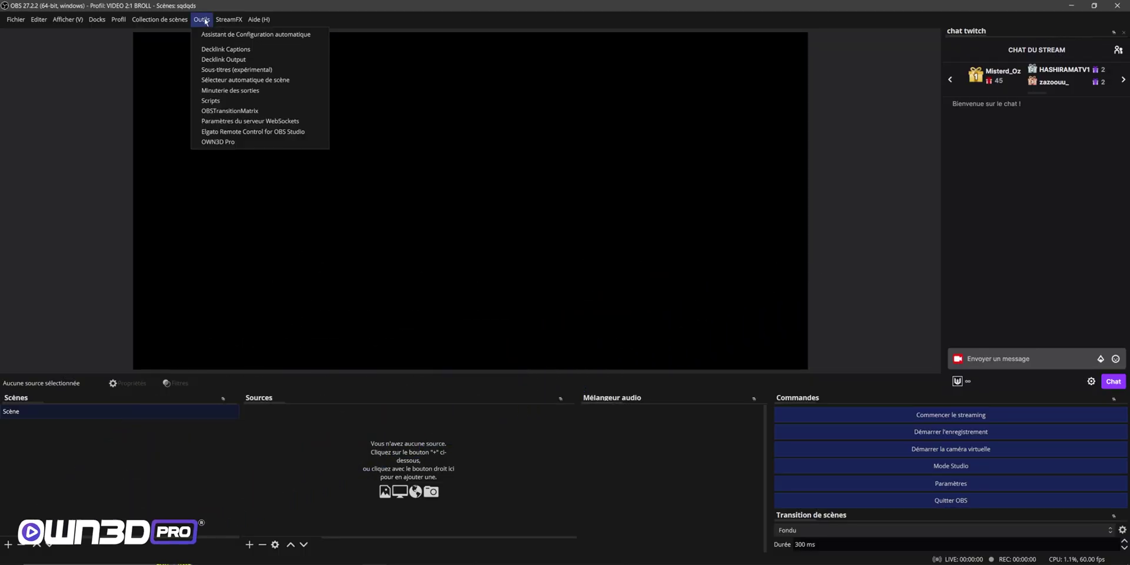
click(218, 142)
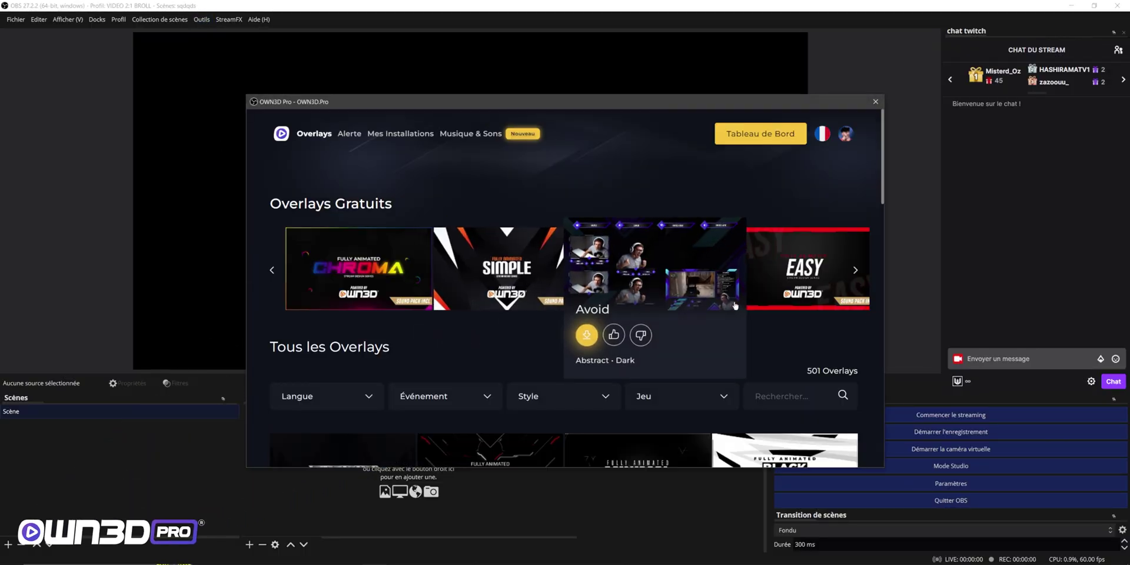
scroll(659, 316, down, 4)
scroll(482, 317, down, 1)
scroll(482, 317, down, 1)
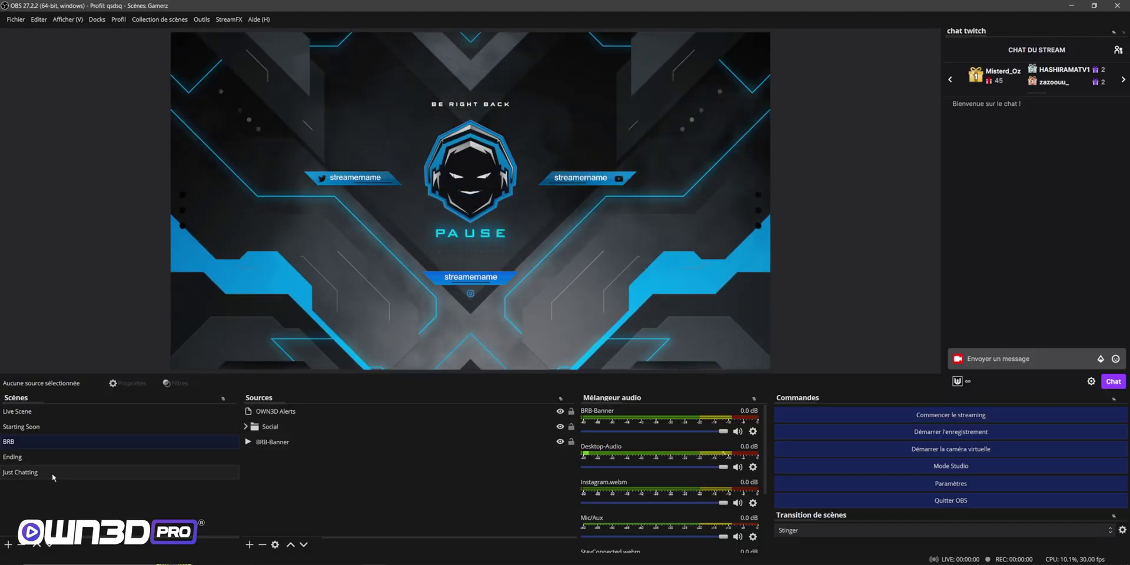
- Switch to the Just Chatting scene and scroll down to the OWN3D Pro pricing plans
click(47, 473)
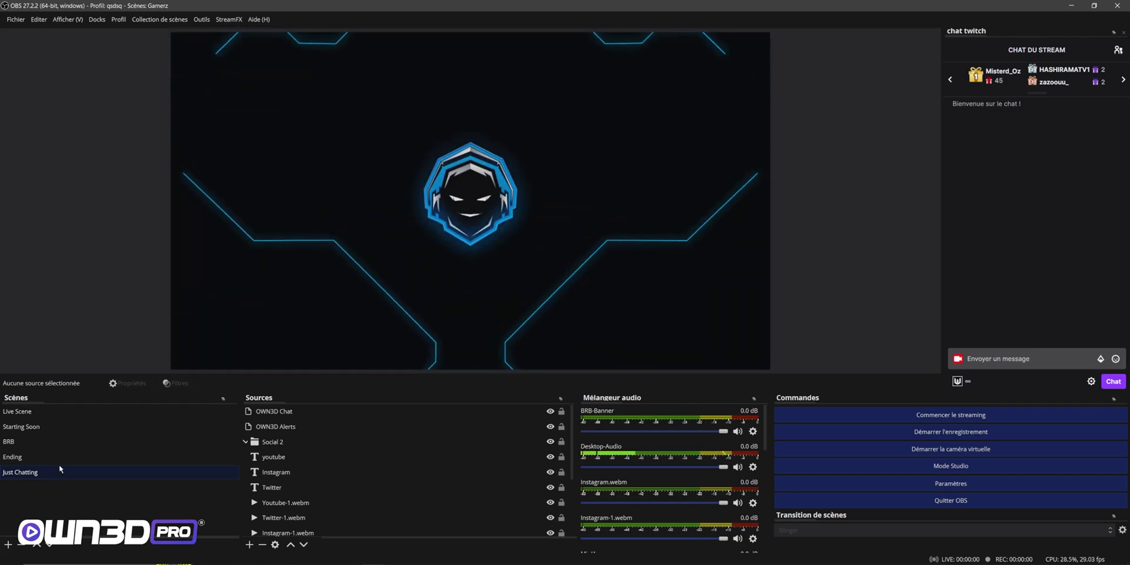
scroll(841, 302, down, 4)
scroll(840, 301, down, 4)
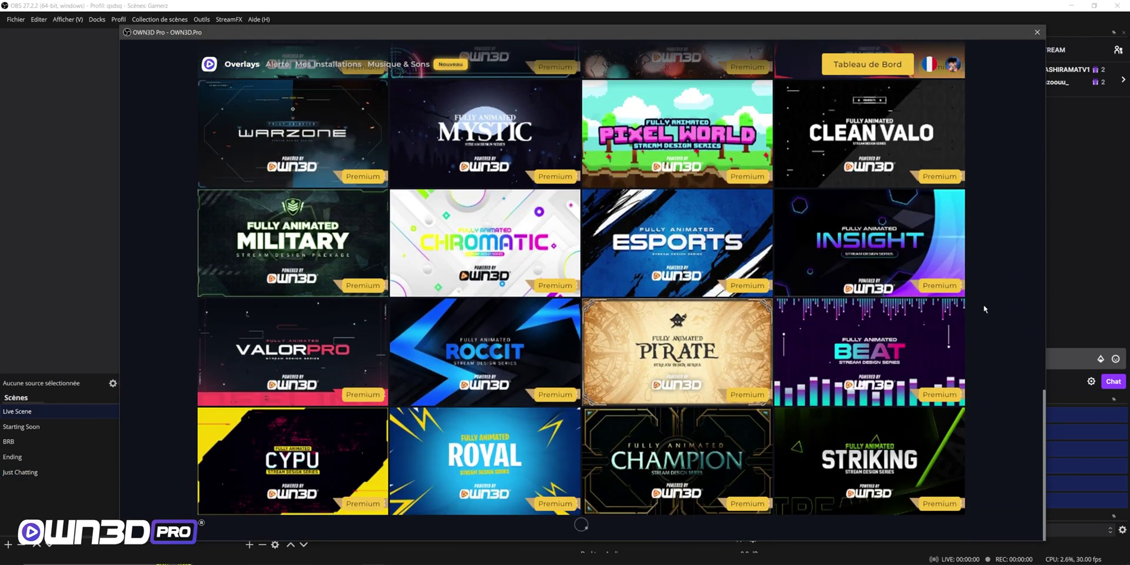
scroll(840, 301, down, 2)
scroll(841, 301, down, 4)
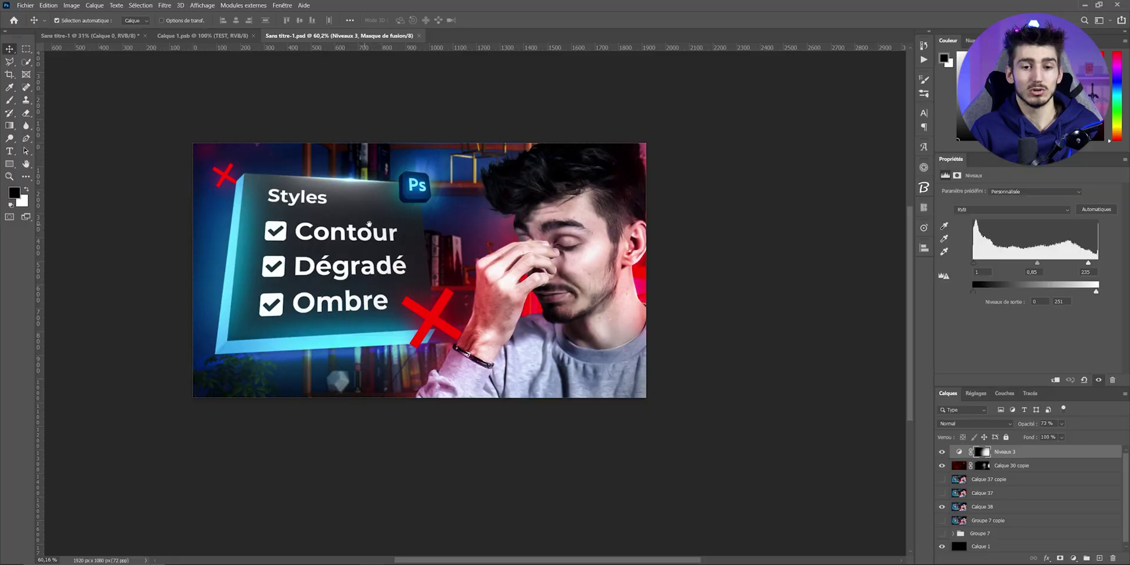
scroll(369, 223, up, 3)
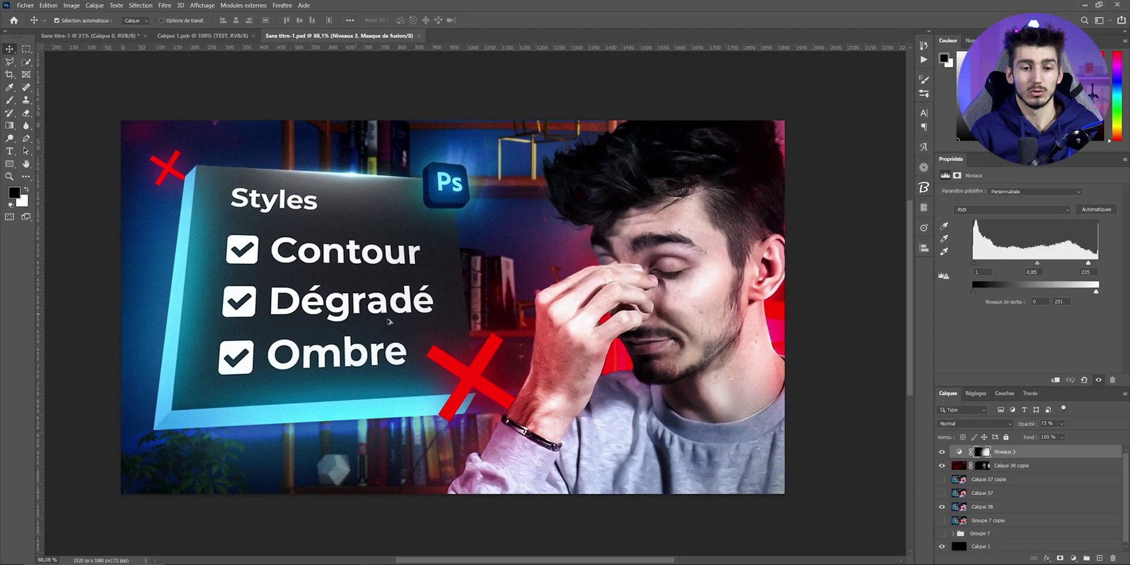
scroll(447, 300, down, 4)
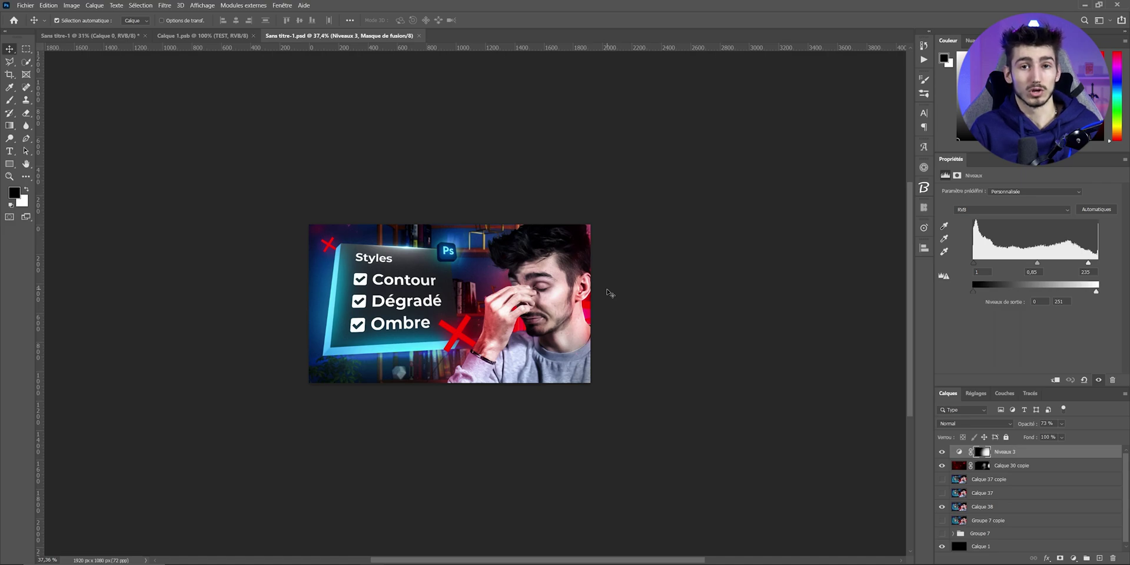
- Open the Chrono time-tracking panel, briefly checking the plug-ins menu
click(924, 228)
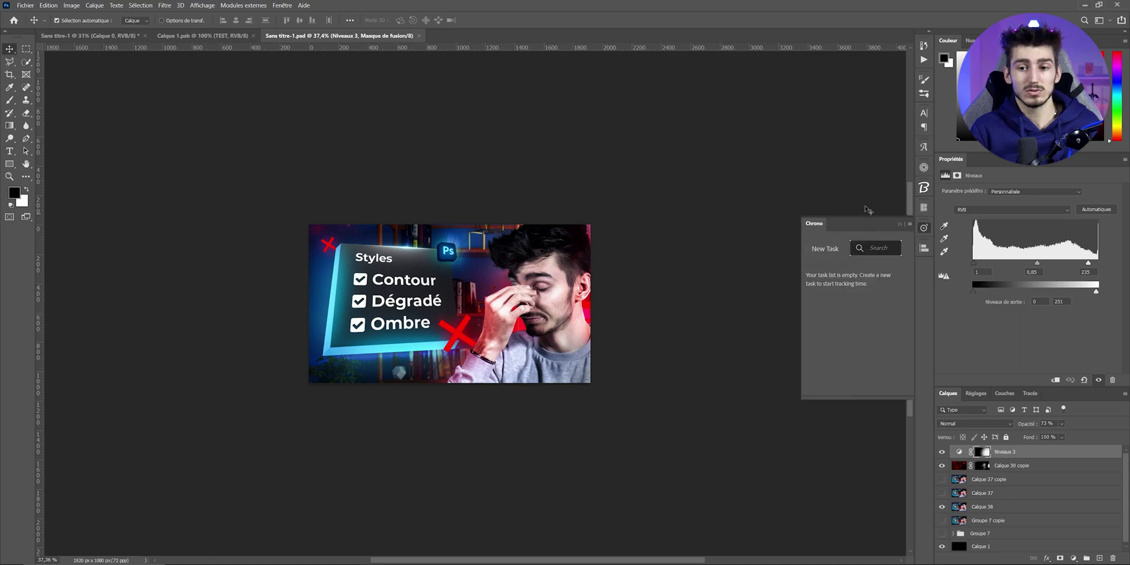
click(247, 6)
click(807, 263)
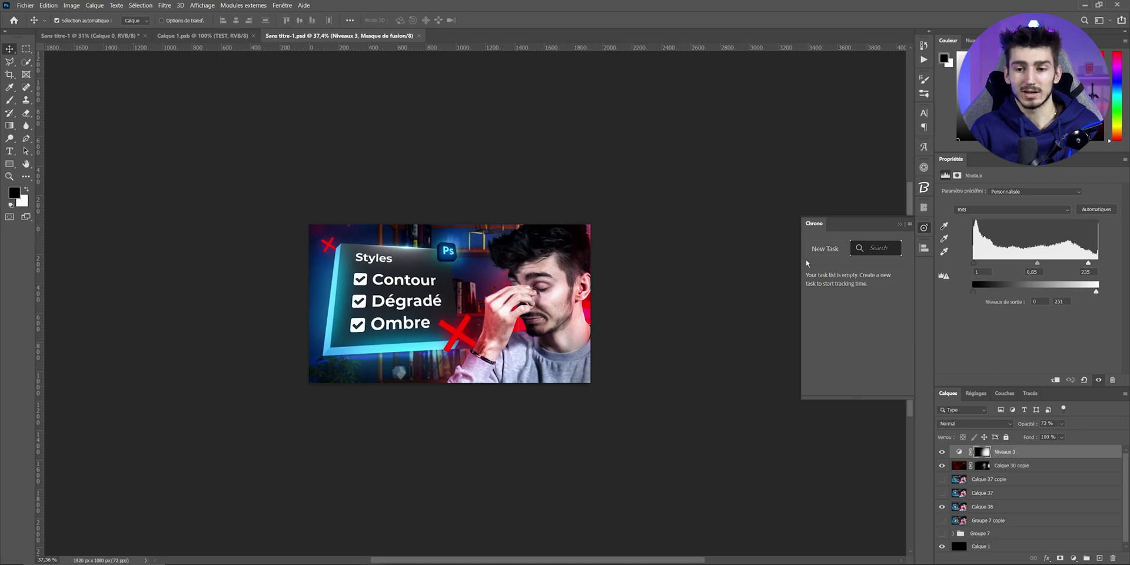
- Create a Chrono task named 'Miniature WYZENIX', then start and pause its timer
click(820, 250)
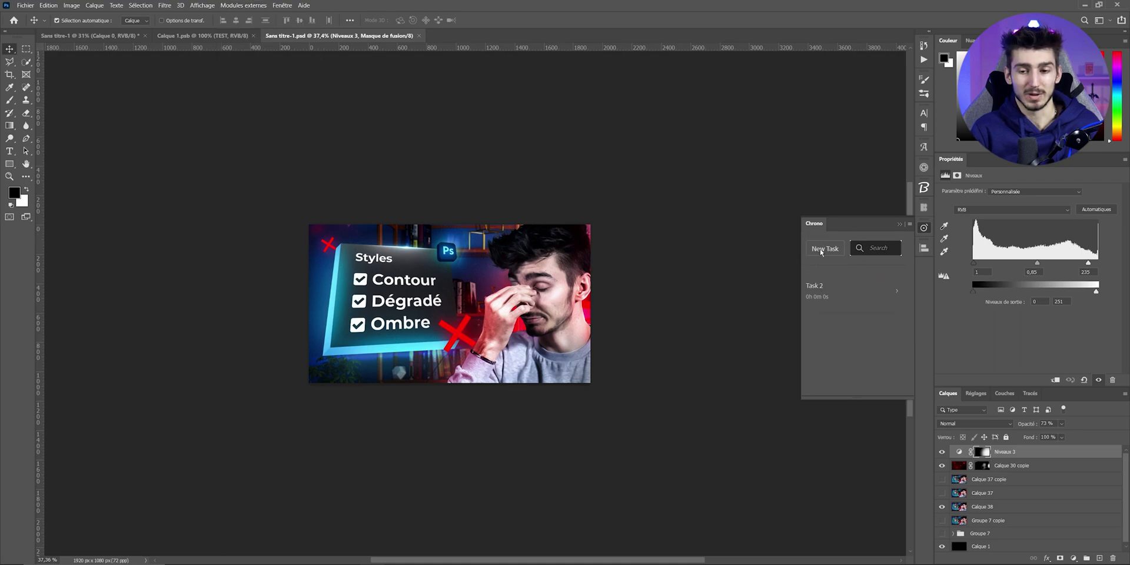
click(820, 286)
text(M)
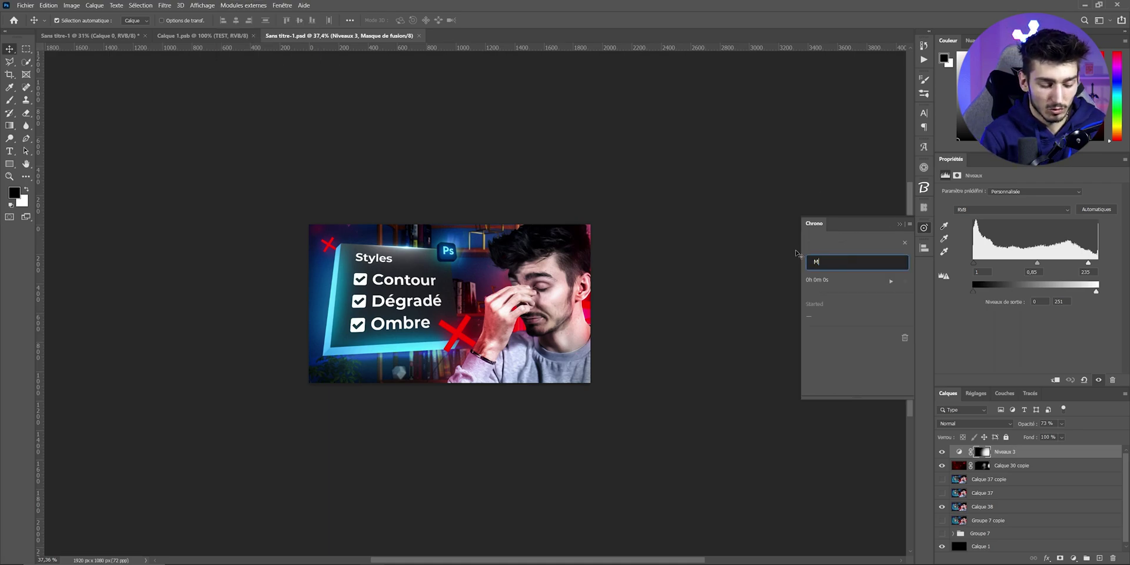
text(iniature WYZENIX)
key(Return)
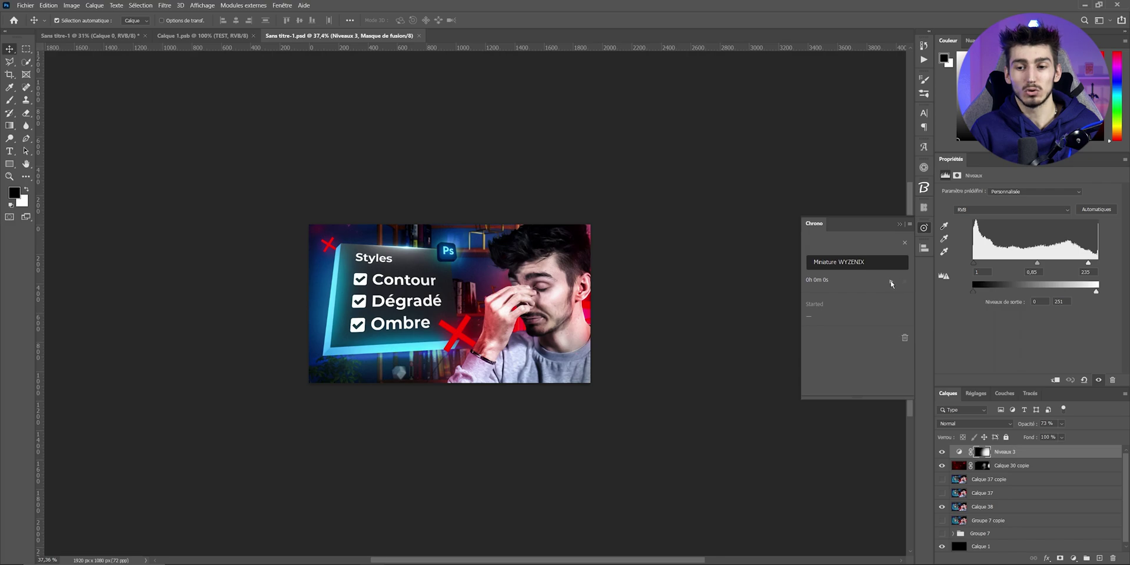
click(890, 281)
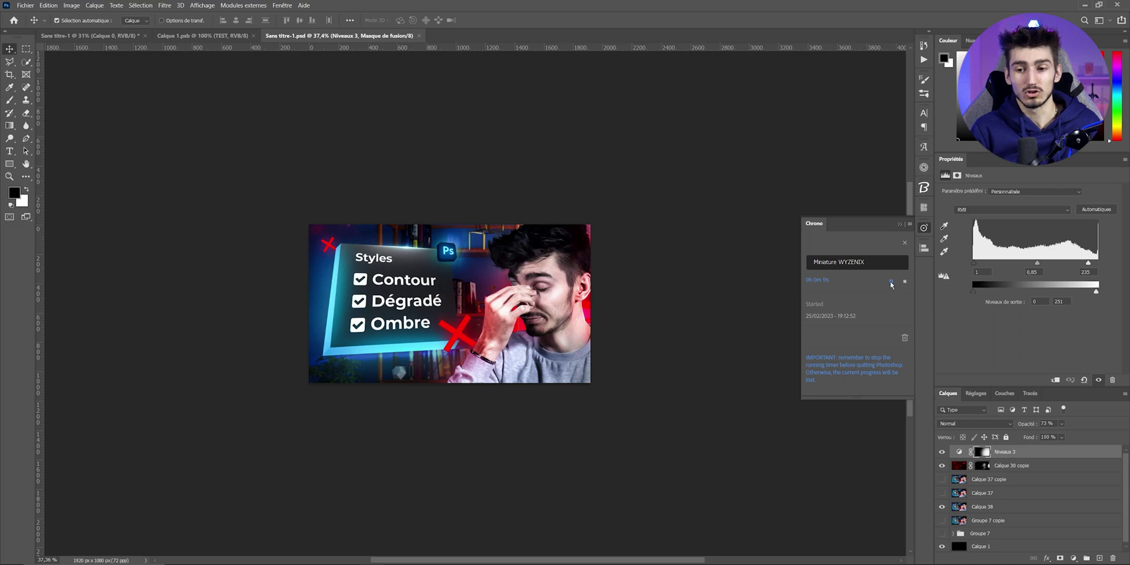
click(890, 281)
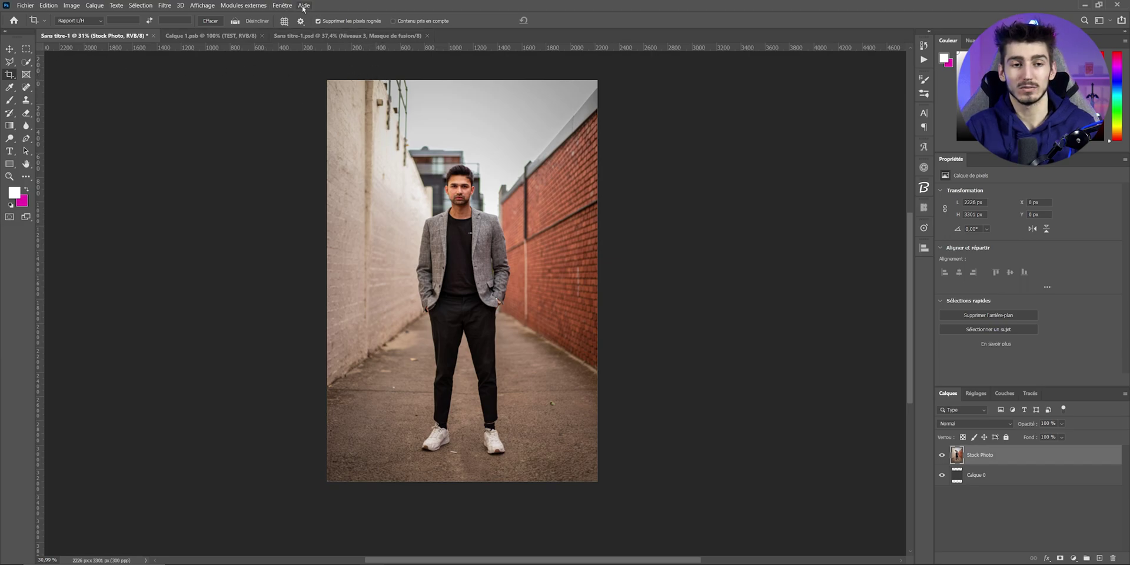
- Show the Actions panel and delete the existing Ensemble 1 action set
click(282, 6)
click(310, 70)
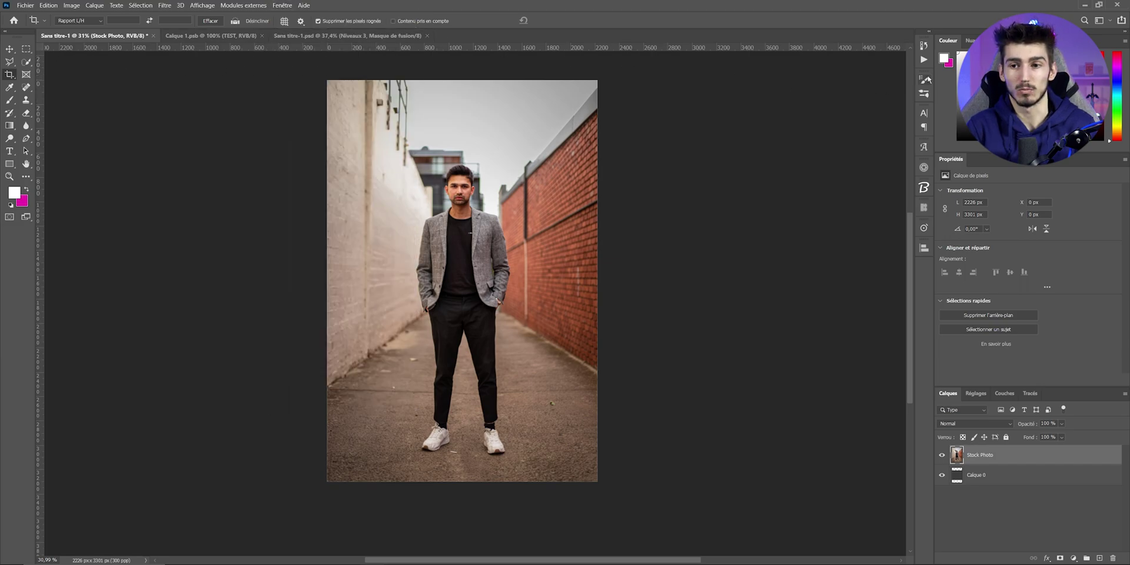
click(889, 145)
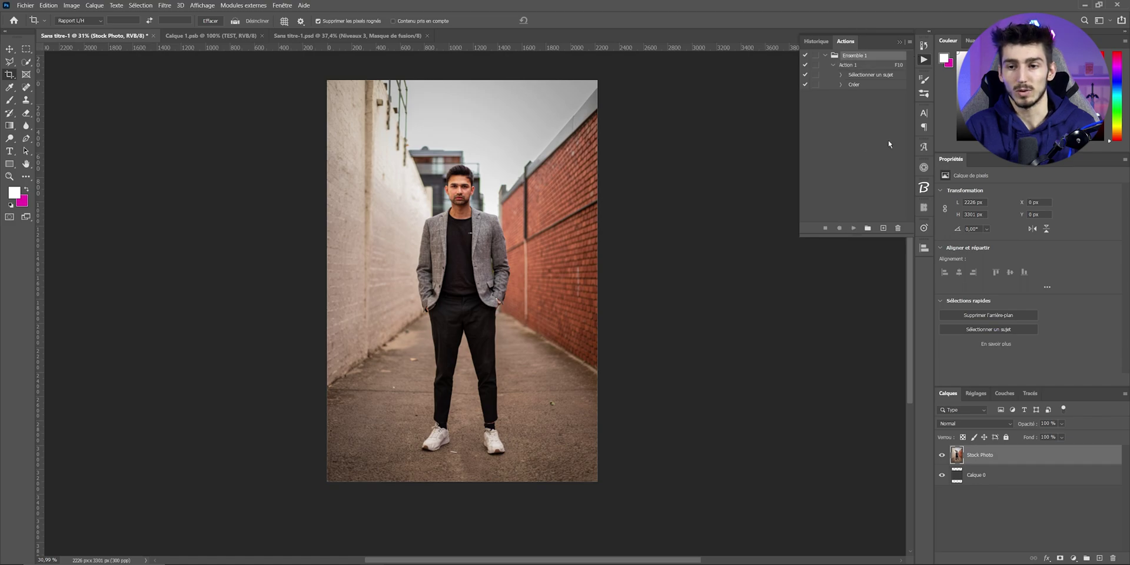
click(898, 230)
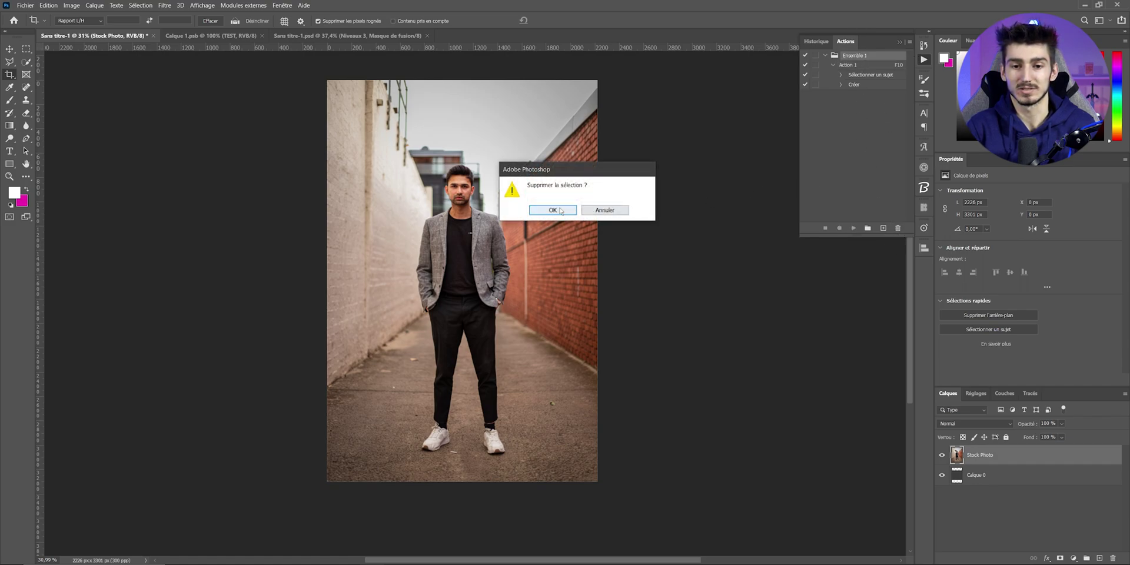
click(560, 211)
- Create a new action named 'détourage' with the F10 function key and start recording
click(883, 229)
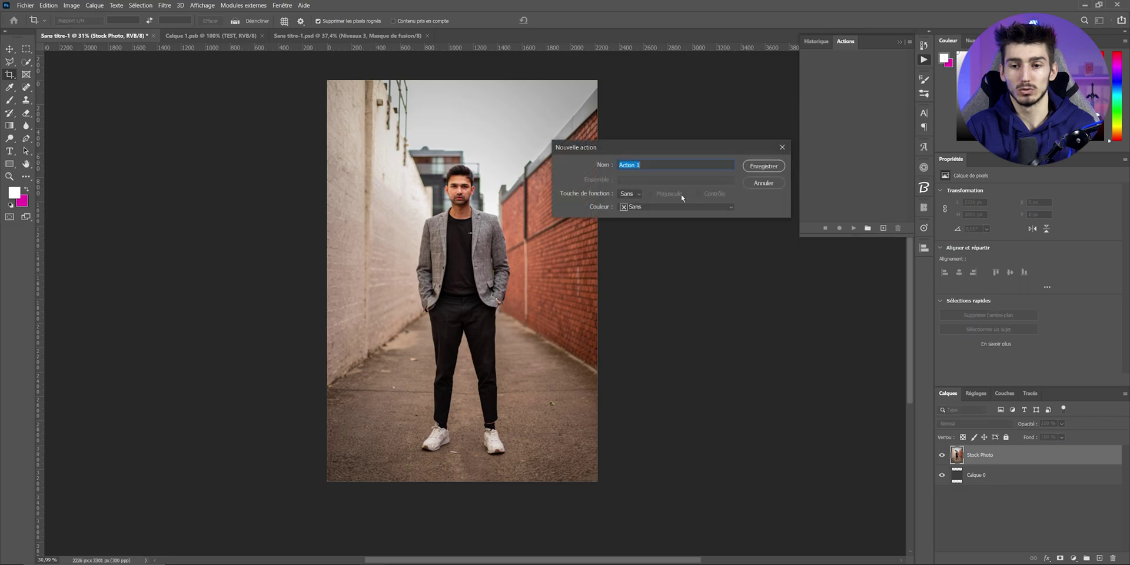
text(détourage)
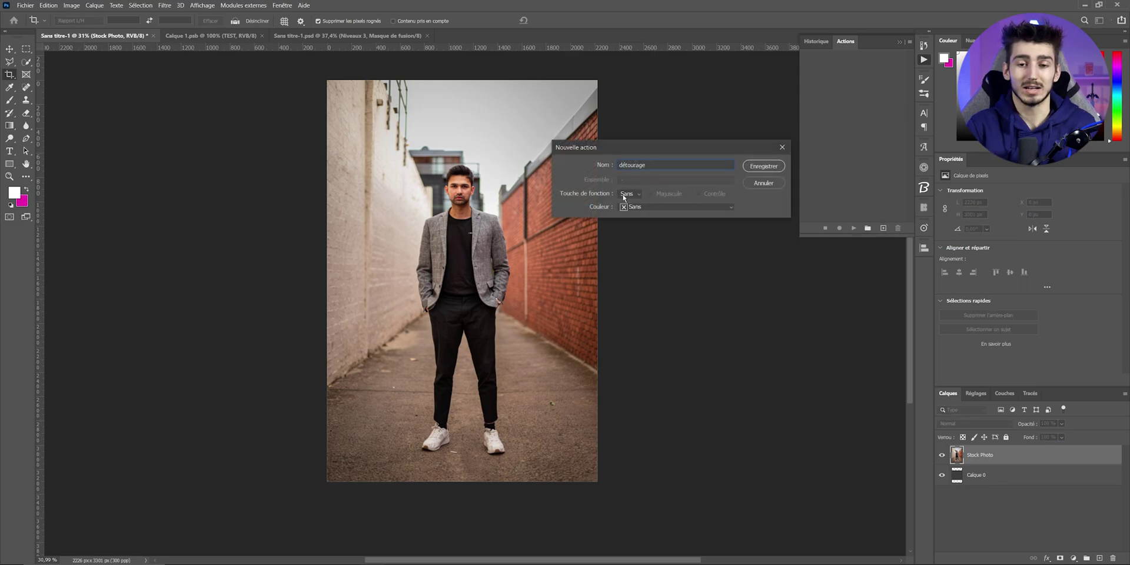
click(629, 193)
click(633, 292)
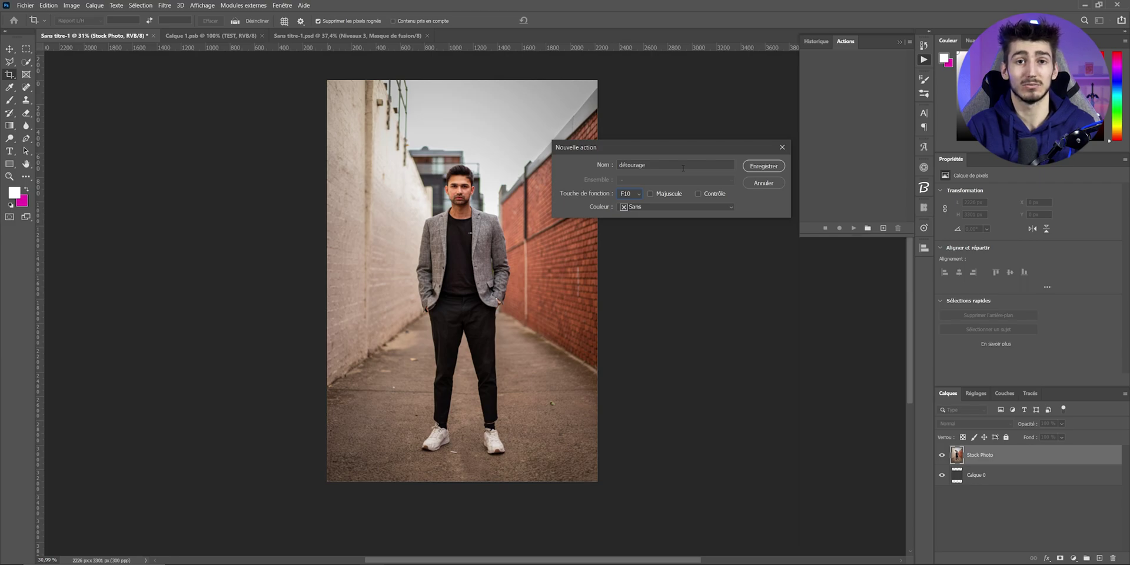
click(759, 167)
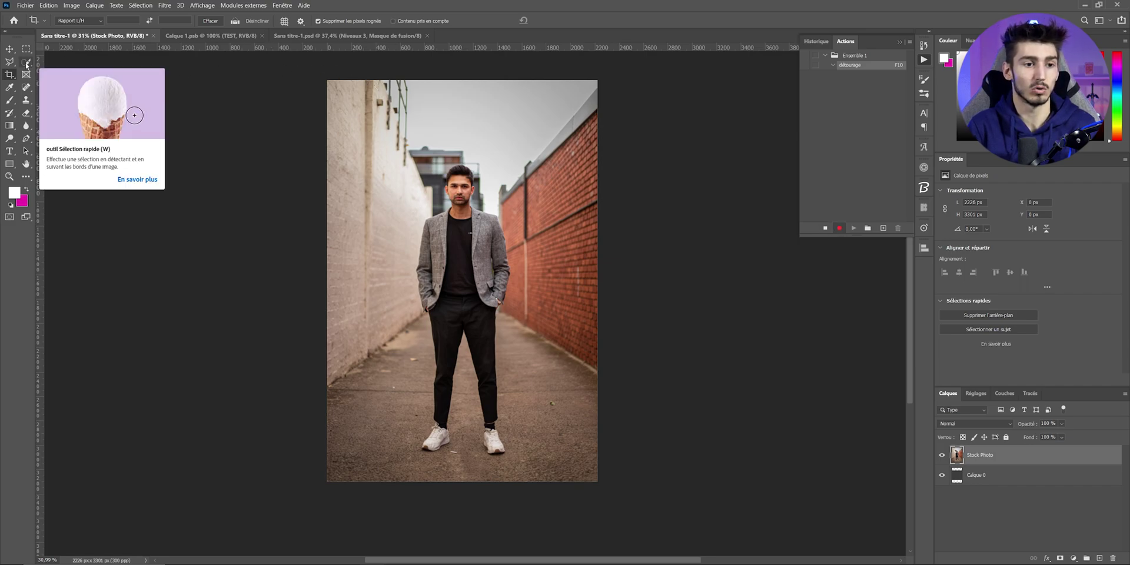
- Record Quick Selection, Select Subject and a layer mask into détourage, then undo both edits
click(26, 62)
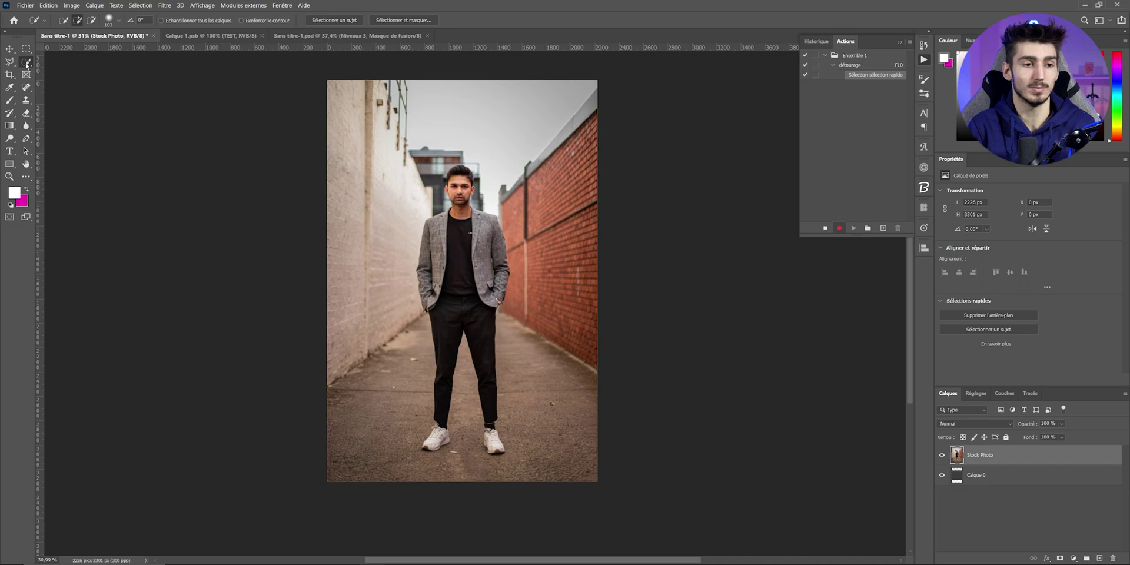
click(344, 22)
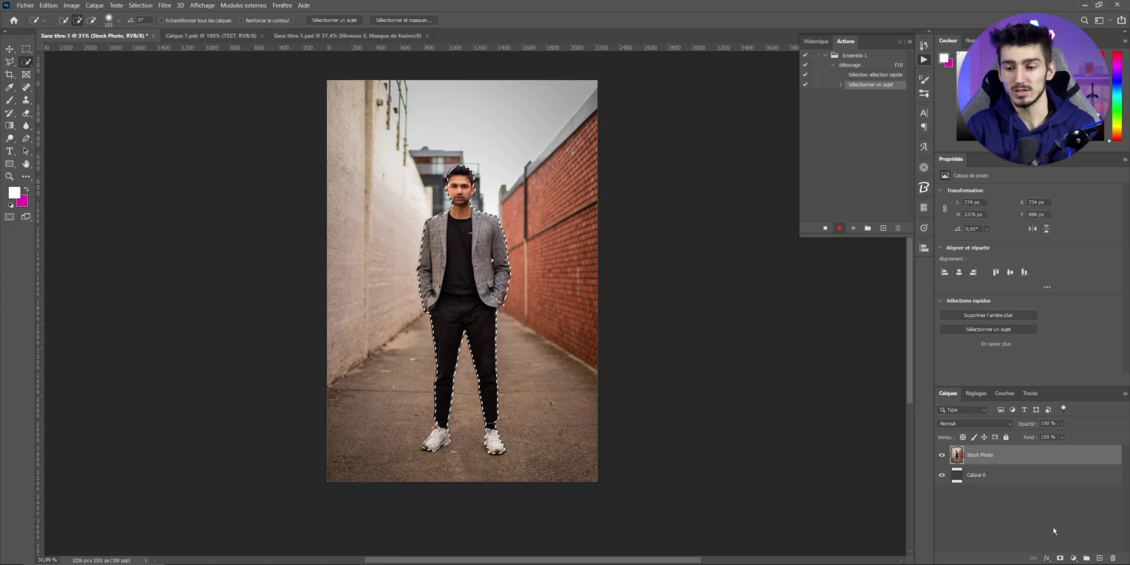
click(1060, 558)
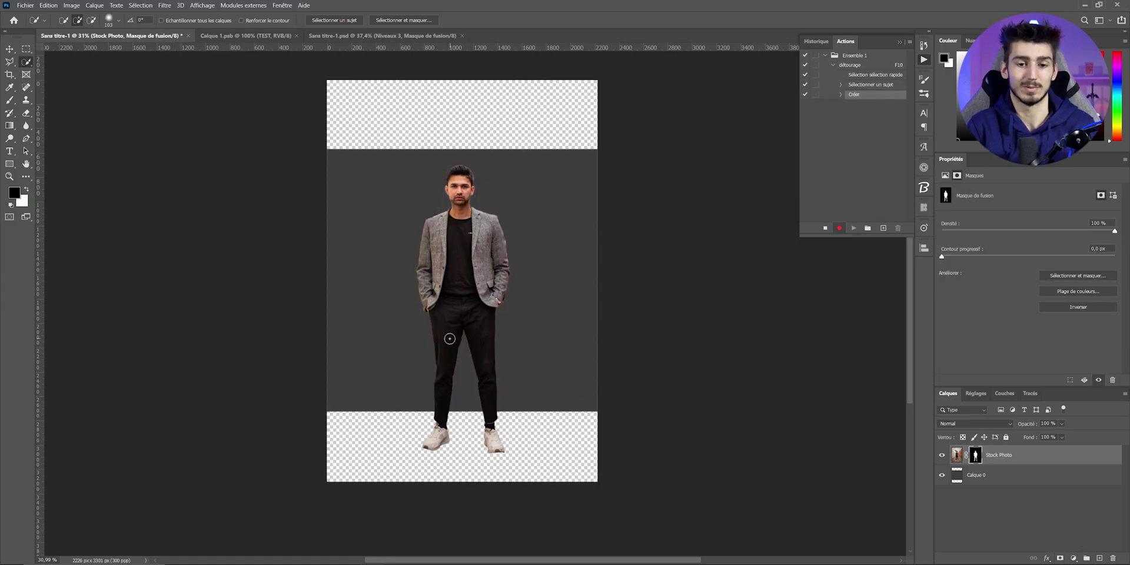
click(826, 229)
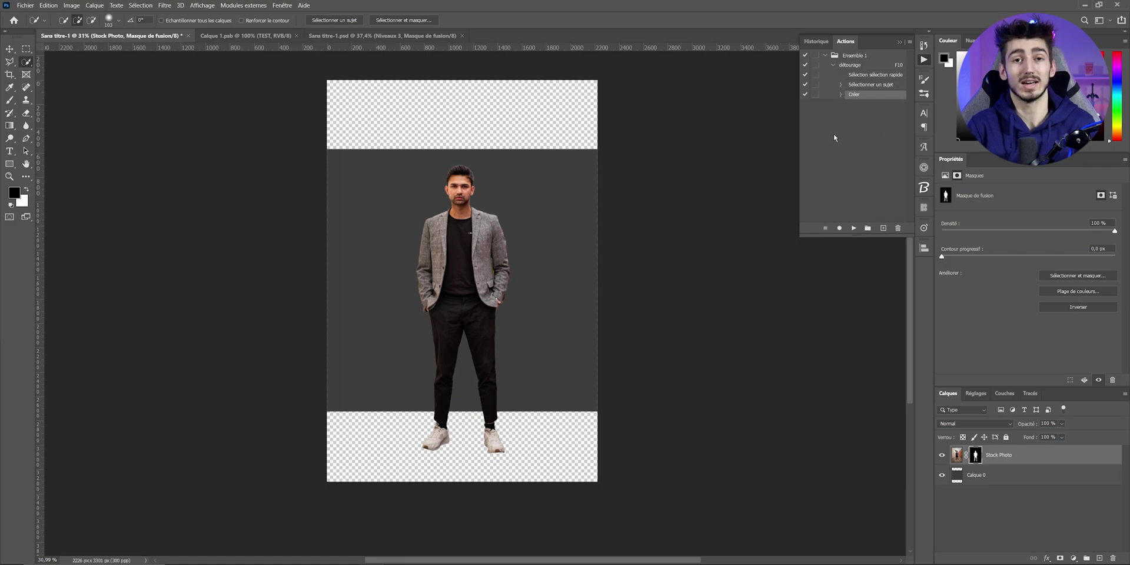
key(ctrl+z)
key(ctrl+z)
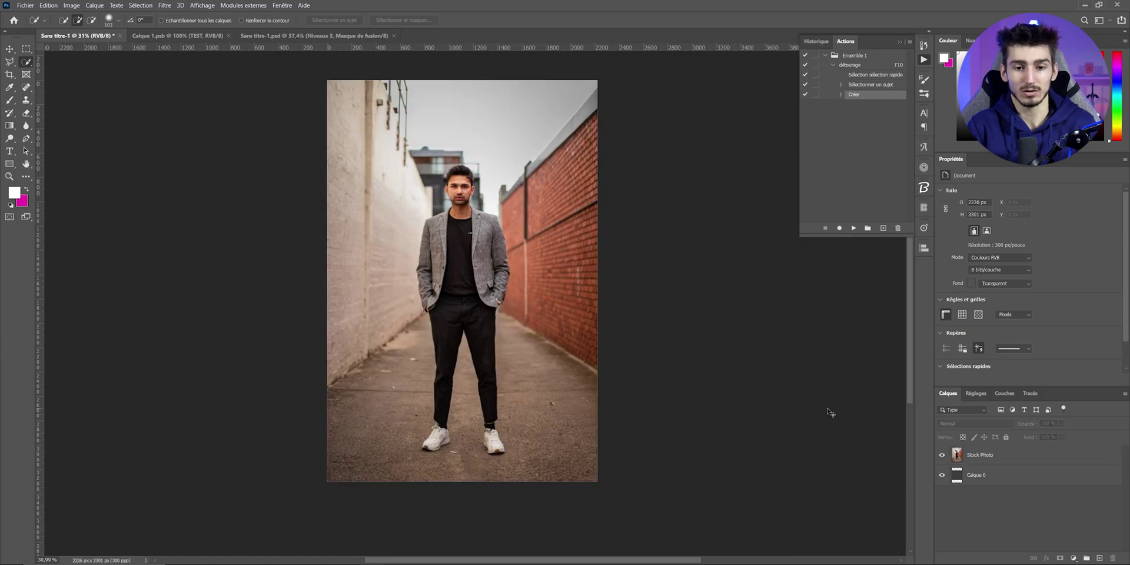
key(ctrl+z)
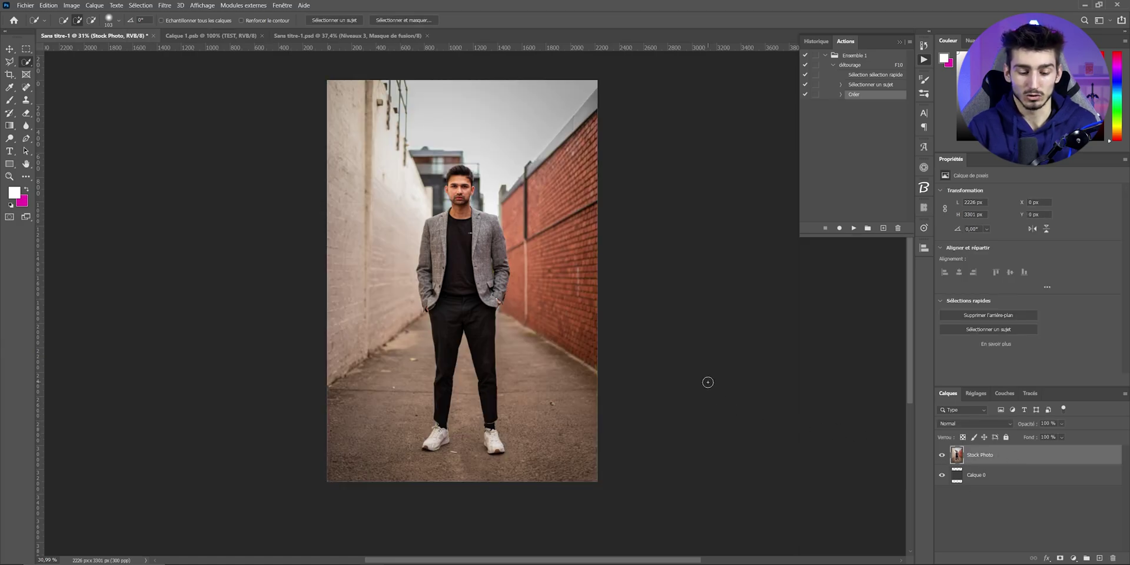
- Run the détourage action with F10 and show the Align & Distribute panel
key(F10)
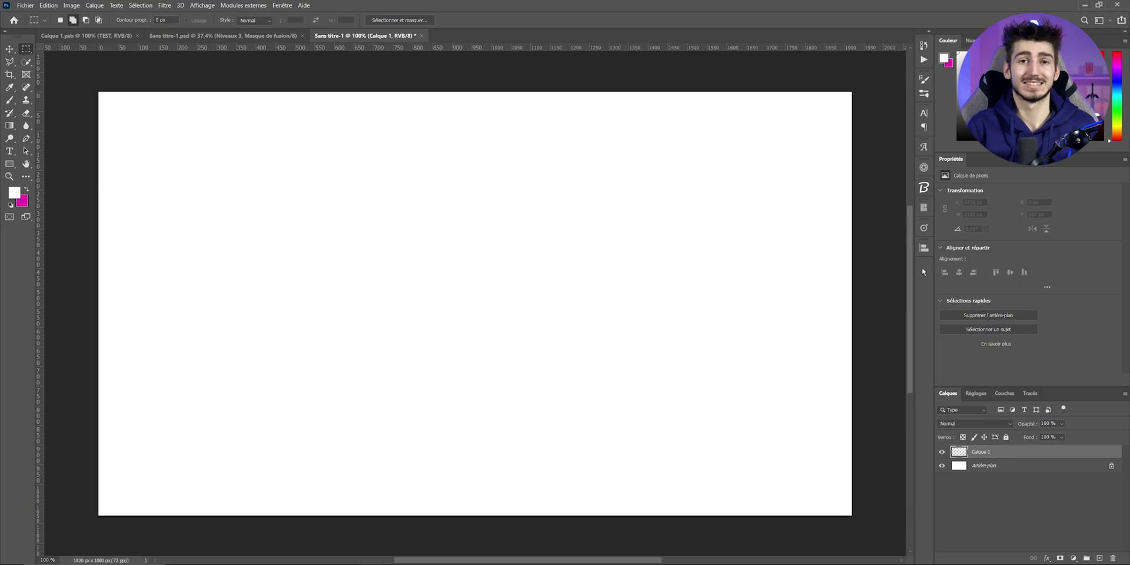
click(924, 248)
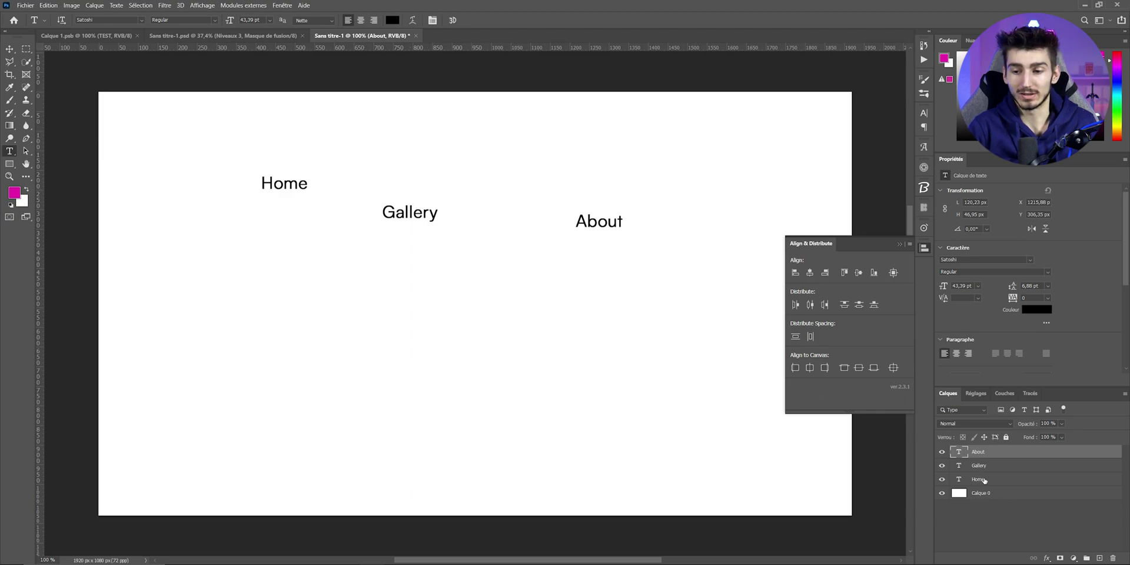
- Select the Home, Gallery and About layers and align them by top and vertical centre
shift+click(978, 479)
scroll(1084, 290, down, 3)
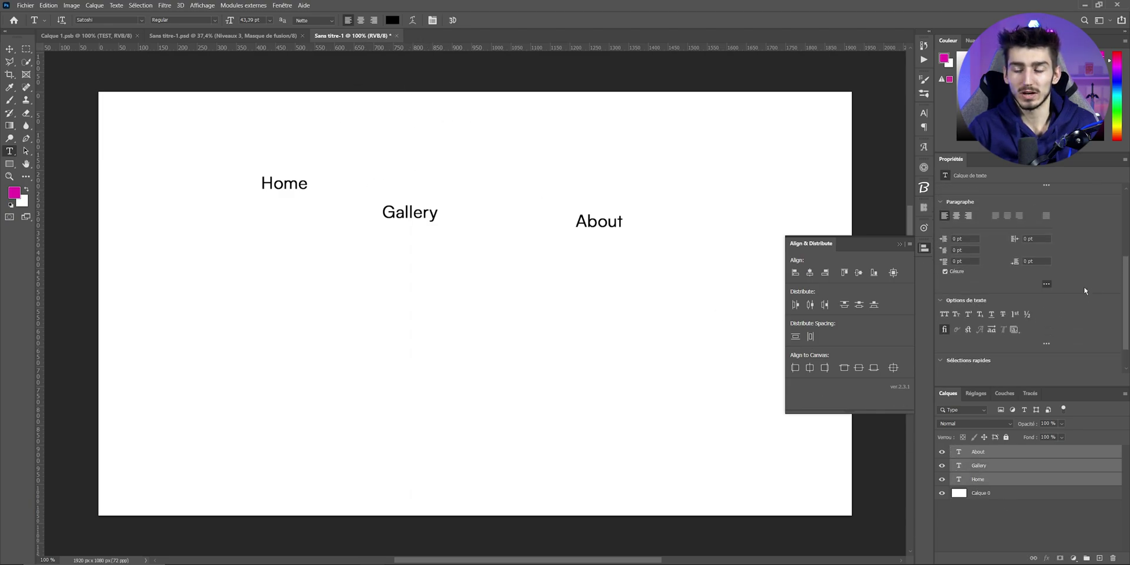
scroll(1085, 290, up, 3)
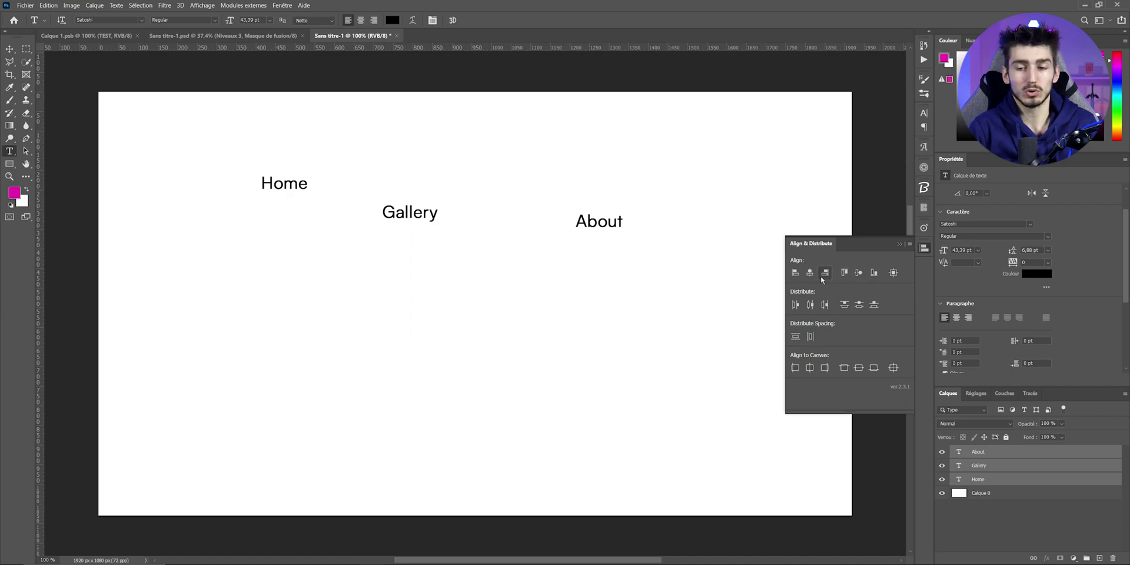
scroll(724, 217, left, 1)
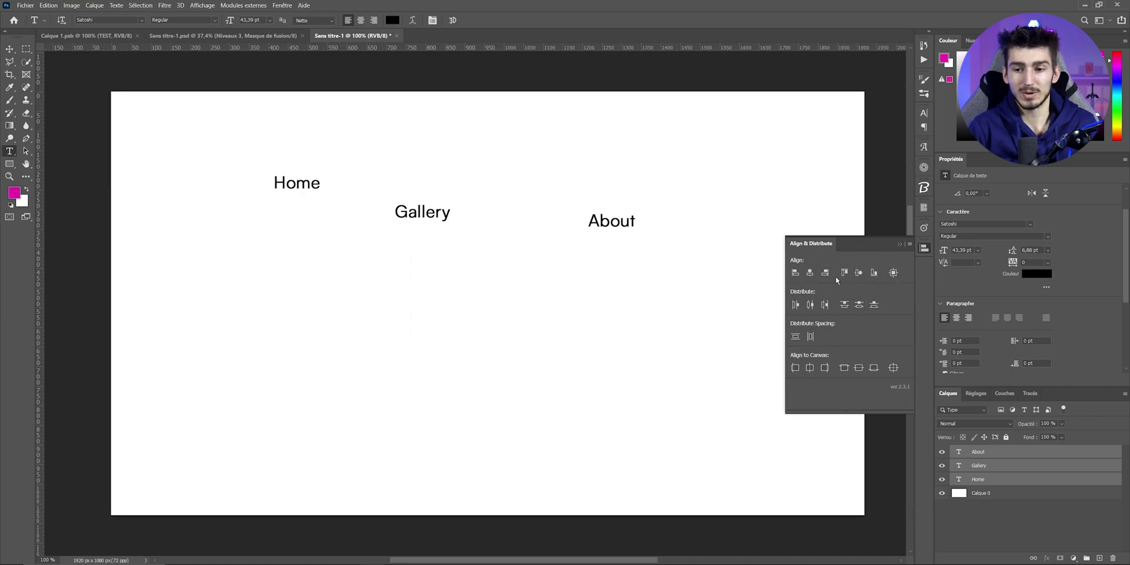
click(845, 274)
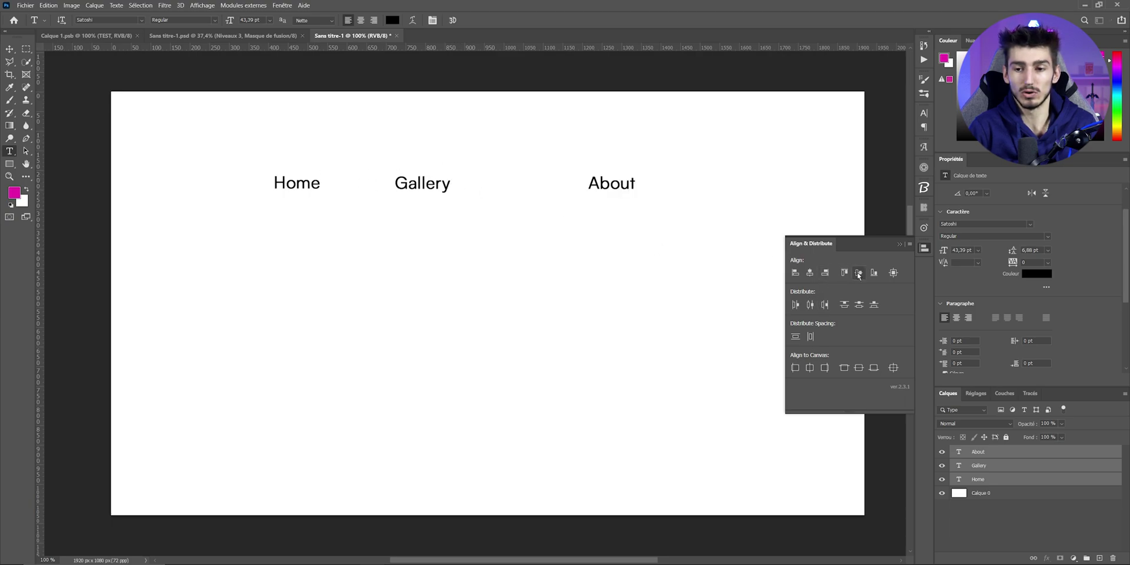
click(858, 275)
- Distribute the three words with even horizontal spacing
scroll(260, 184, down, 1)
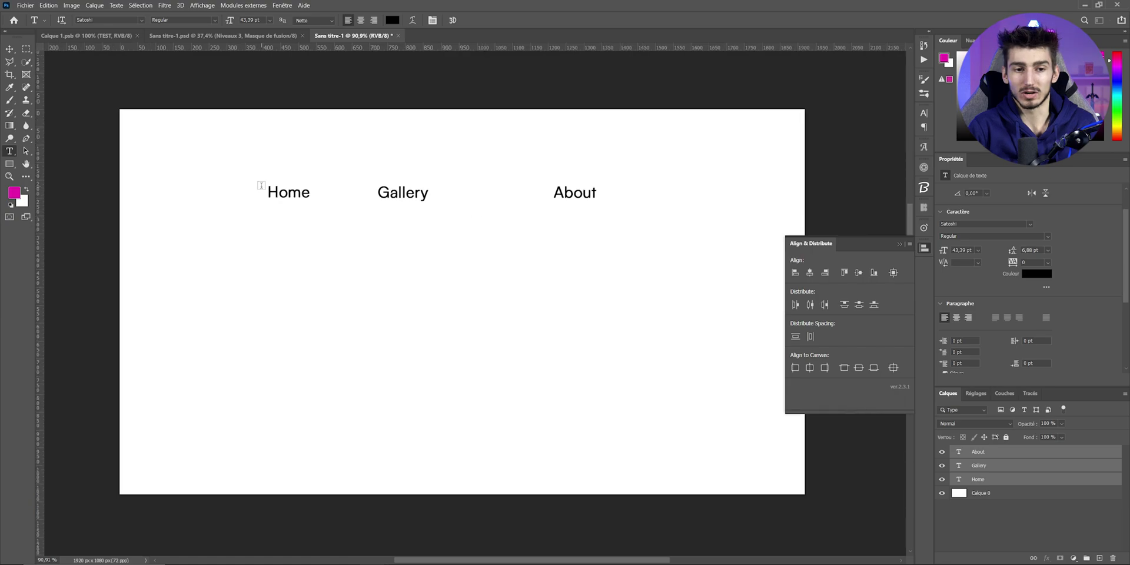
mouse_move(315, 48)
mouse_down()
mouse_move(340, 185)
mouse_move(342, 47)
mouse_up()
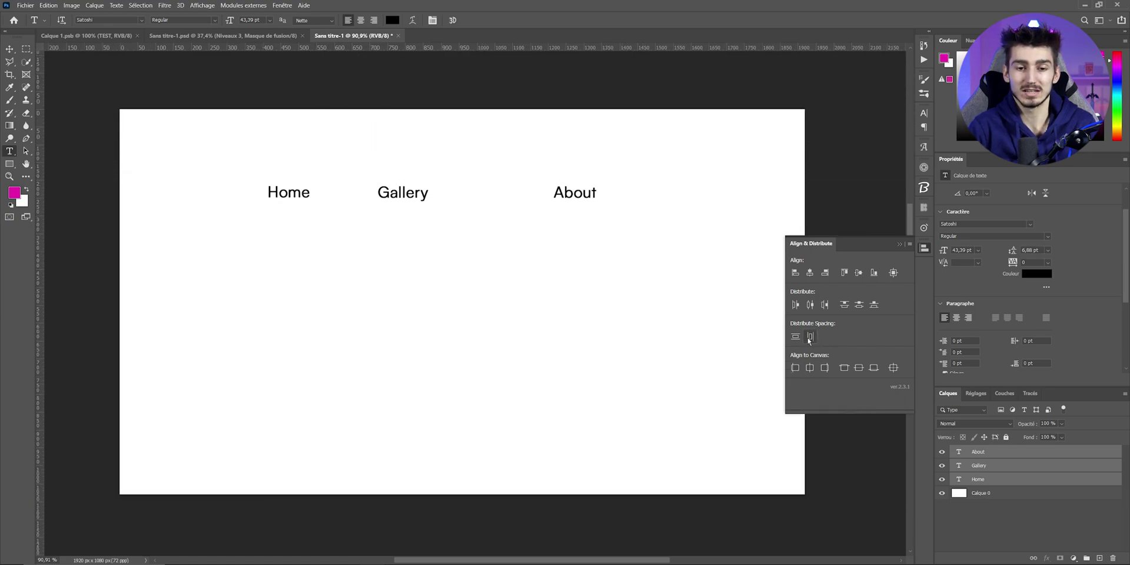
click(809, 338)
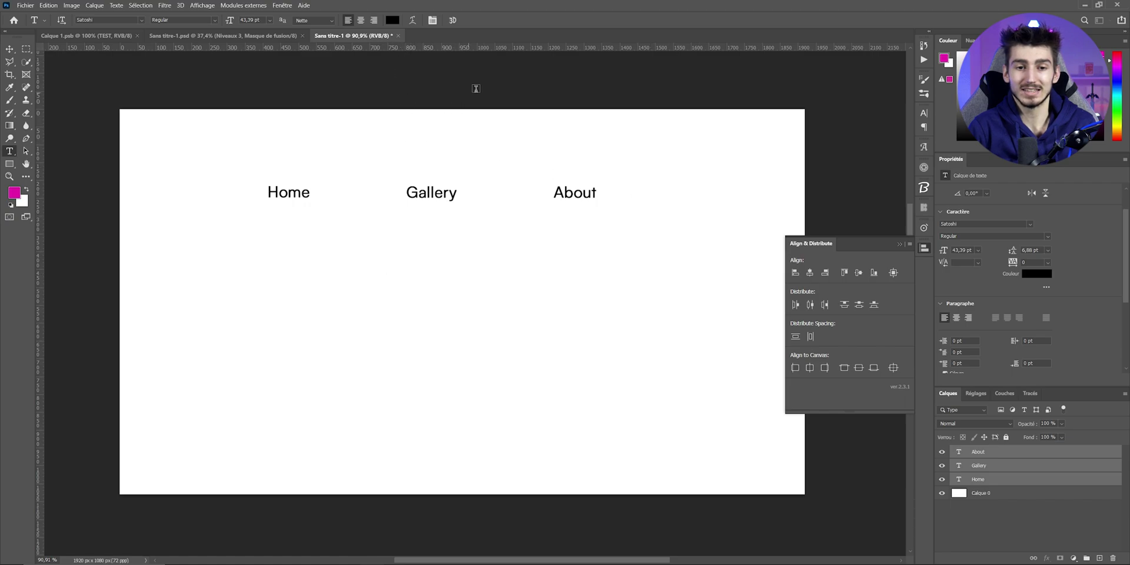
scroll(1103, 345, down, 1)
scroll(1104, 345, down, 1)
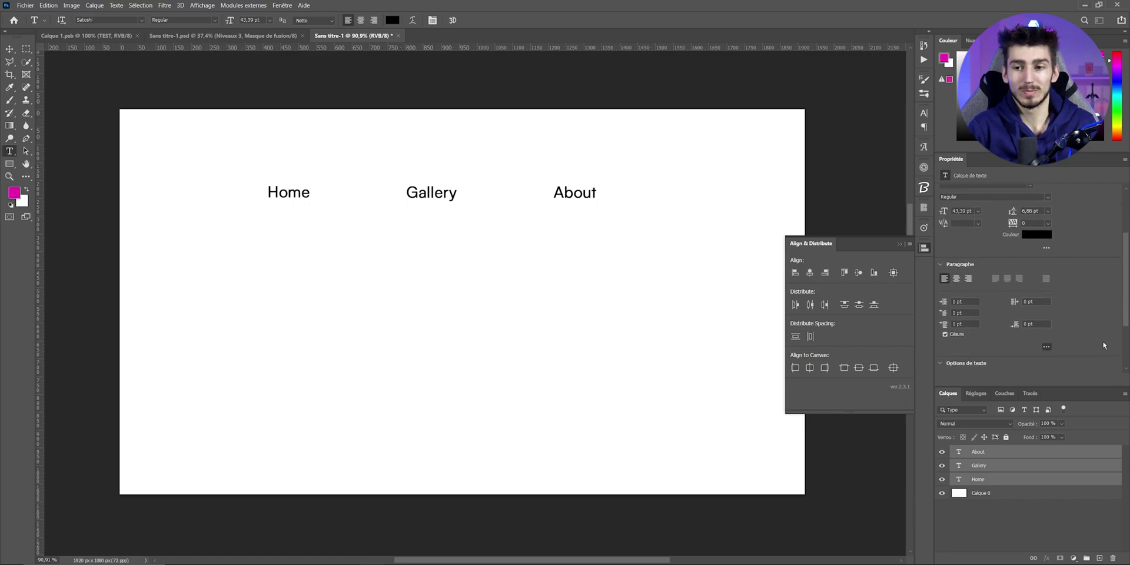
scroll(1092, 341, down, 1)
scroll(1080, 338, down, 1)
scroll(1068, 334, down, 1)
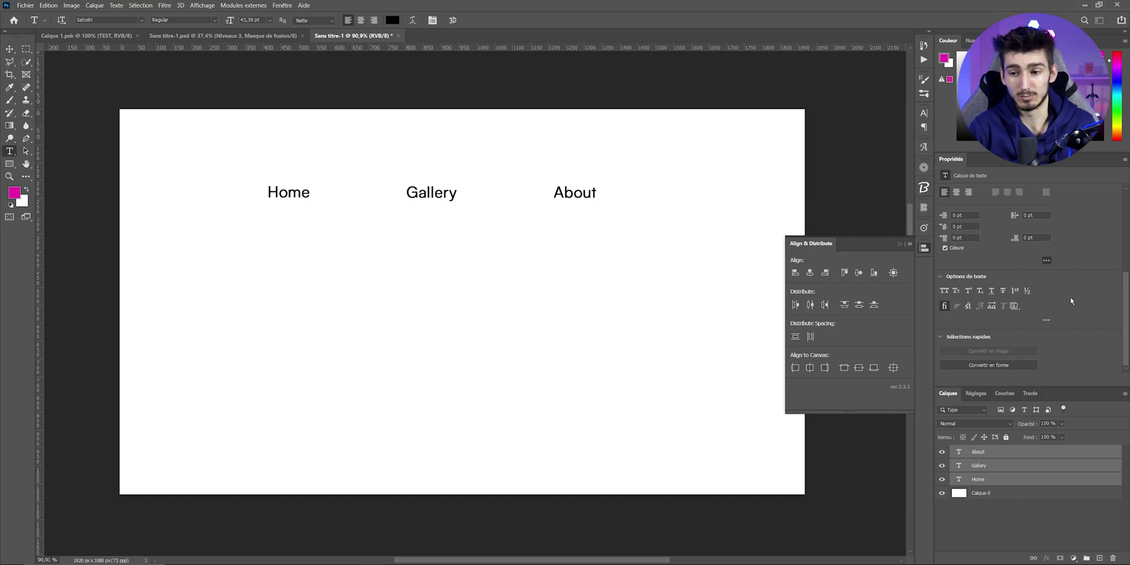
scroll(1045, 318, up, 1)
scroll(1048, 300, up, 1)
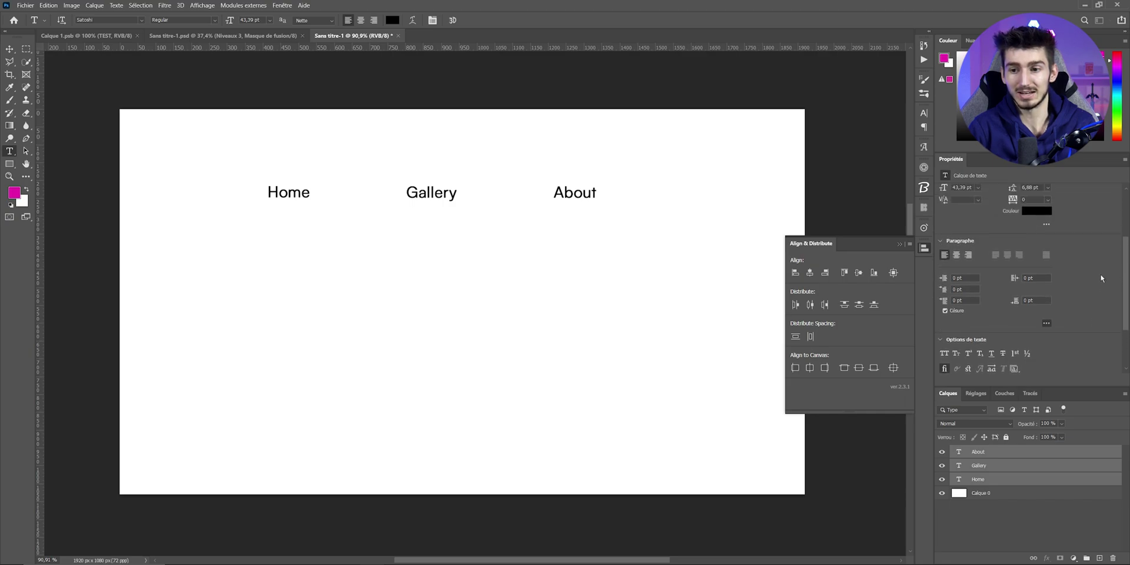
scroll(1051, 282, up, 2)
scroll(1054, 265, up, 1)
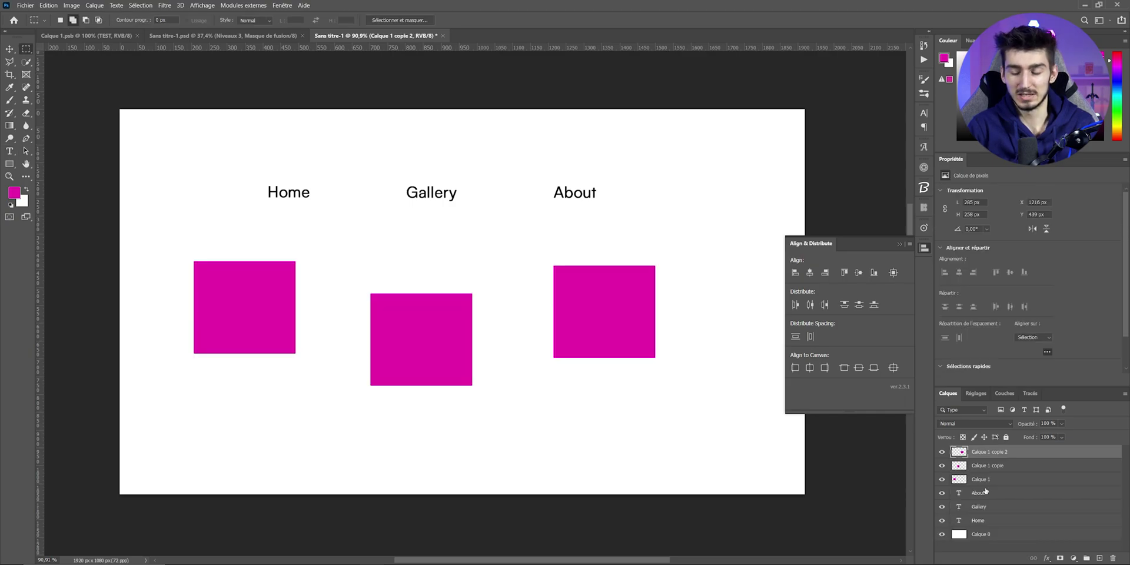
- Evenly space and top-align the three pink square layers, then delete them
shift+click(980, 480)
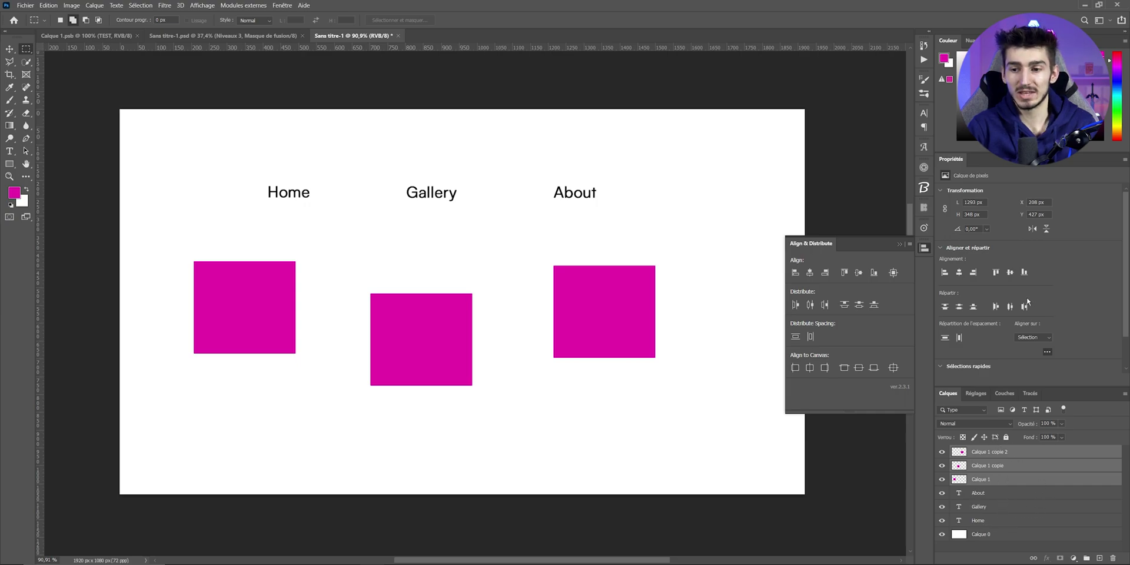
click(1047, 353)
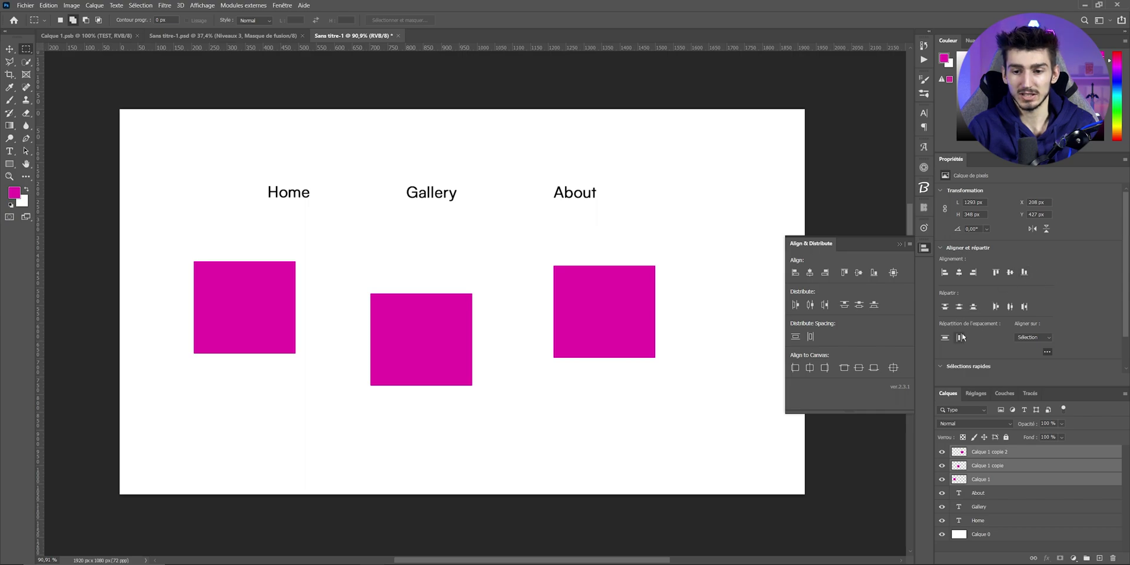
click(960, 338)
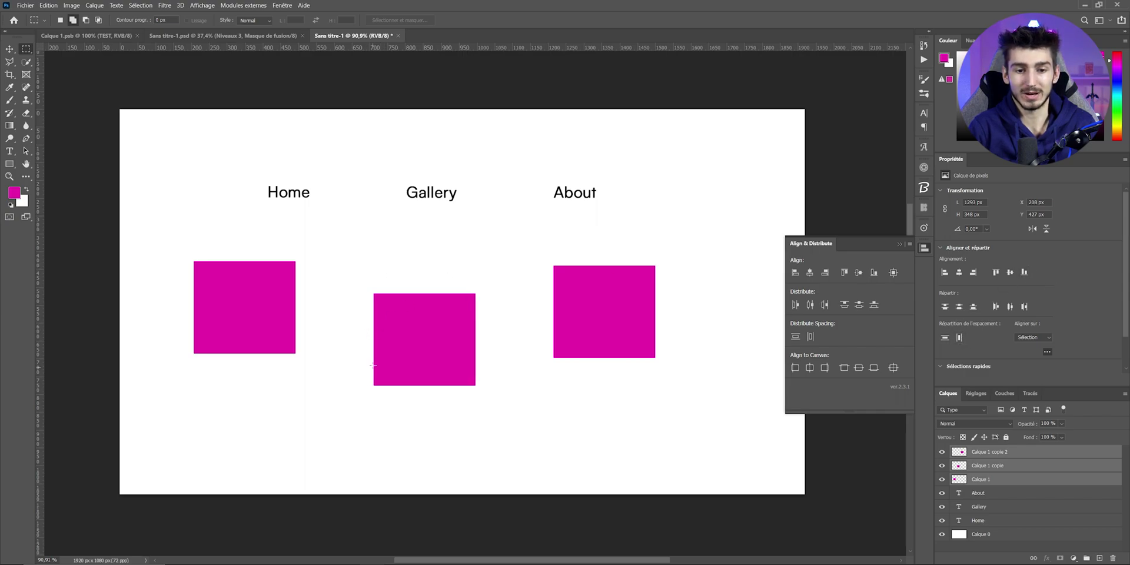
click(996, 273)
key(Delete)
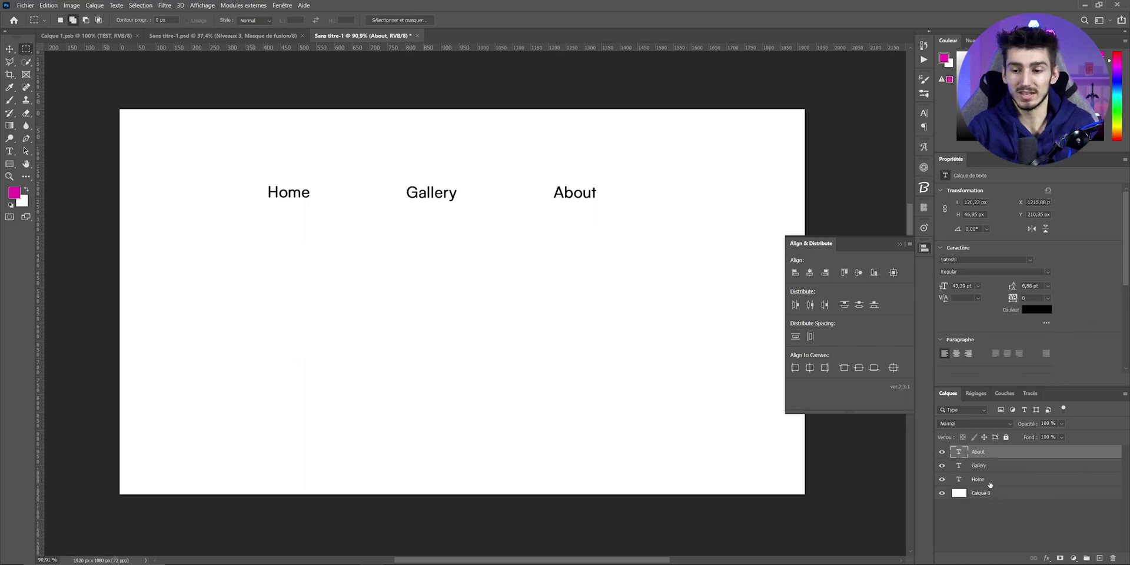
- Align the three labels to the canvas left, right, centre, top, bottom and middle
ctrl+click(990, 479)
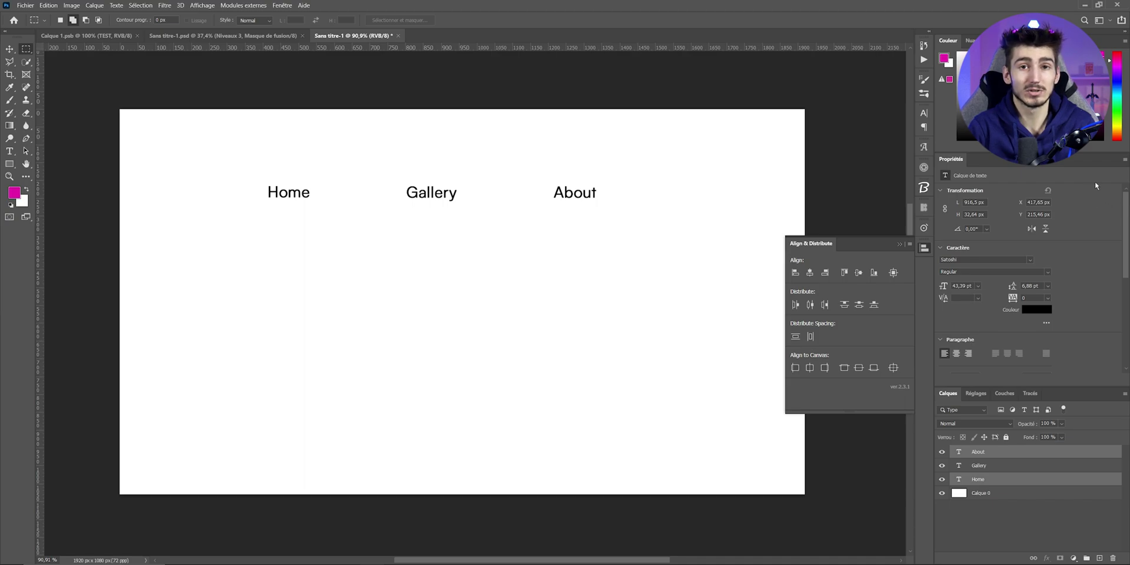
ctrl+click(994, 465)
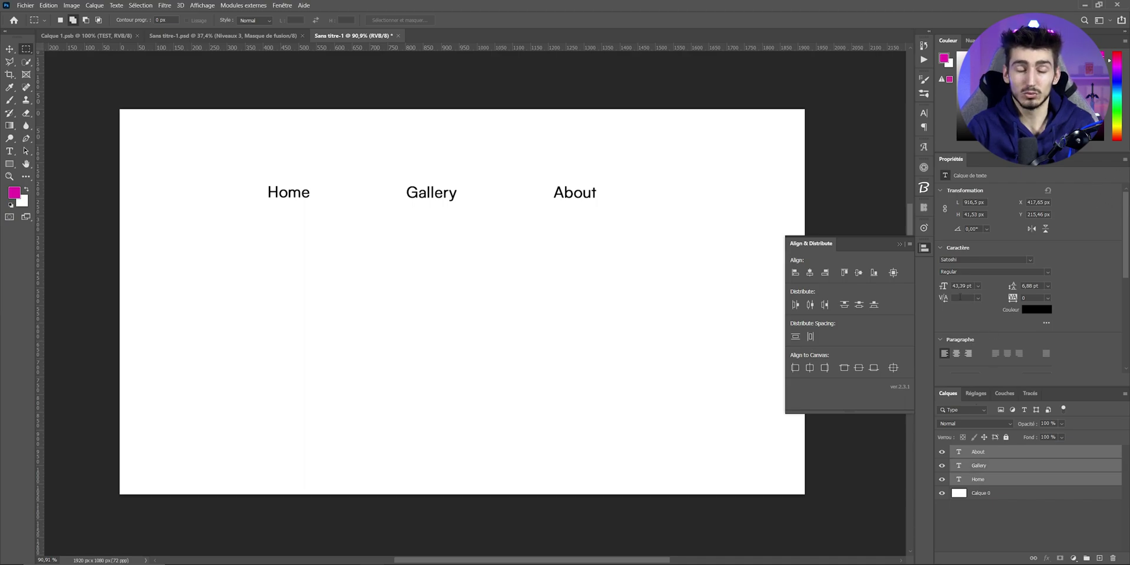
click(795, 368)
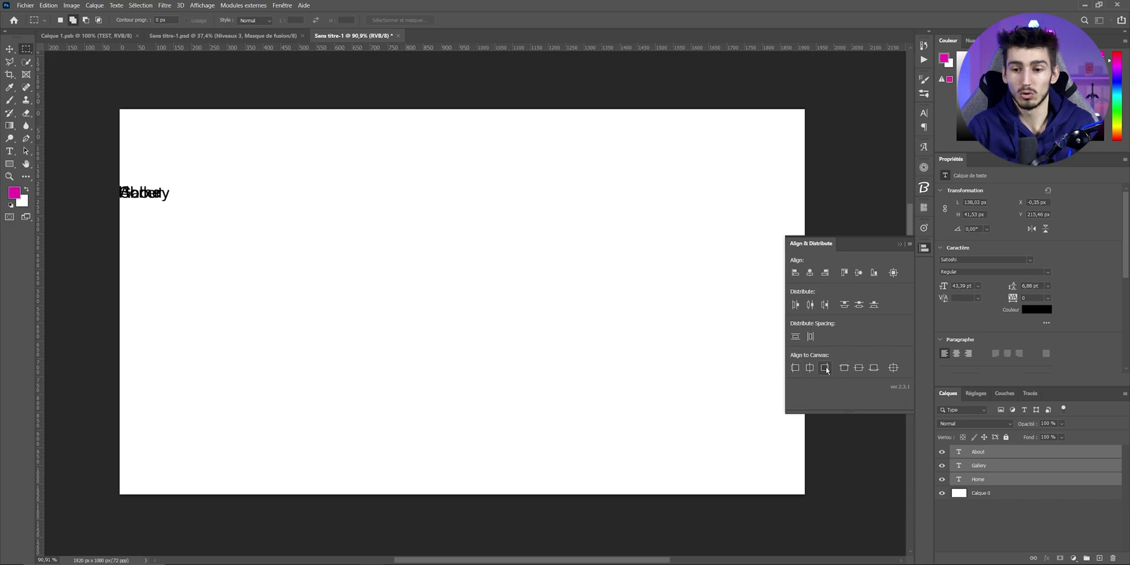
click(824, 367)
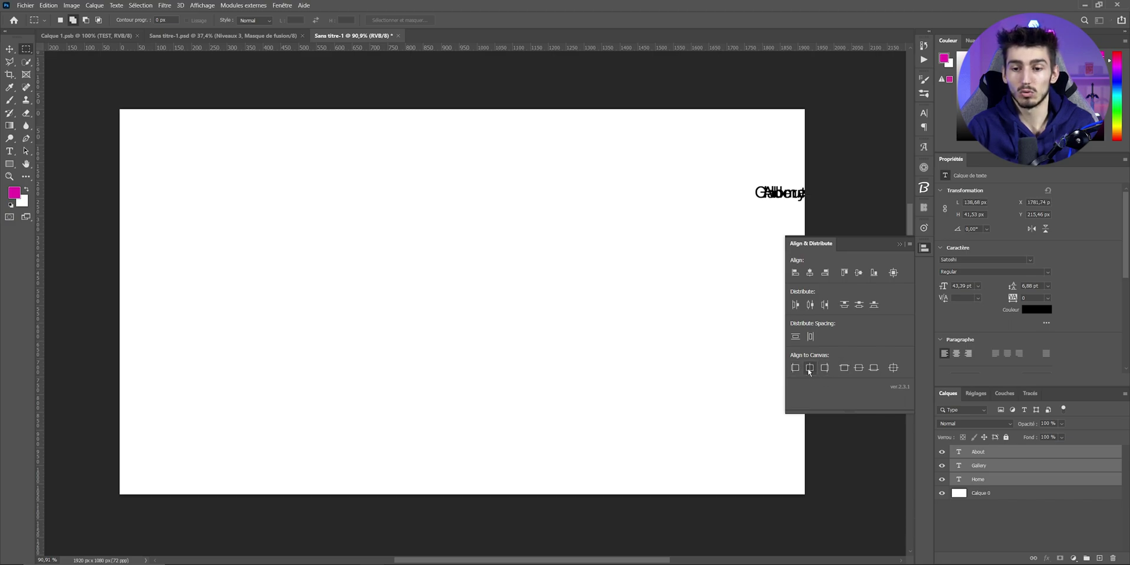
click(810, 368)
click(844, 368)
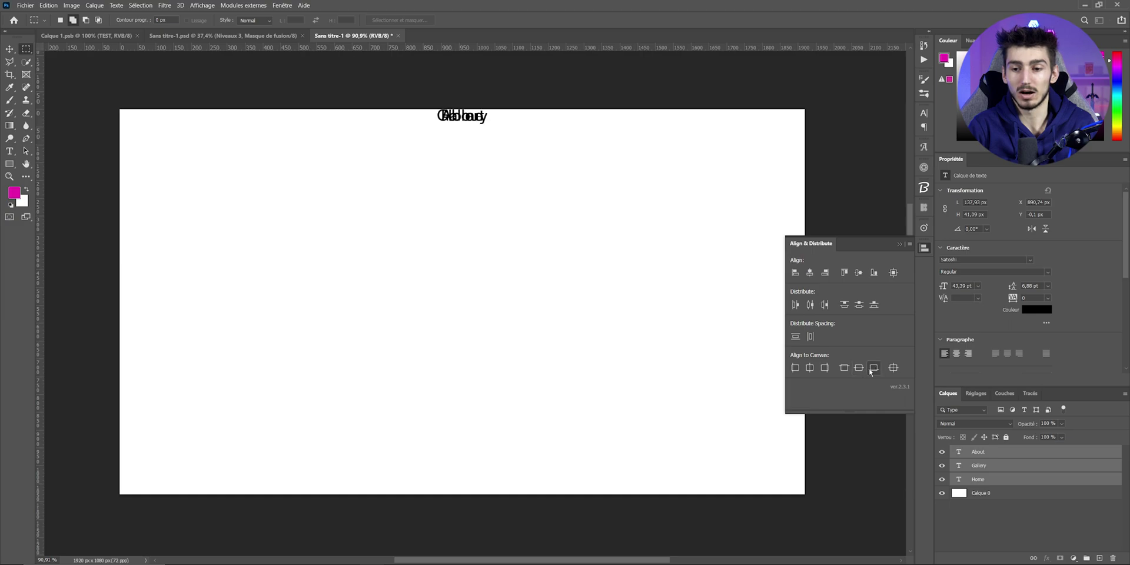
click(858, 368)
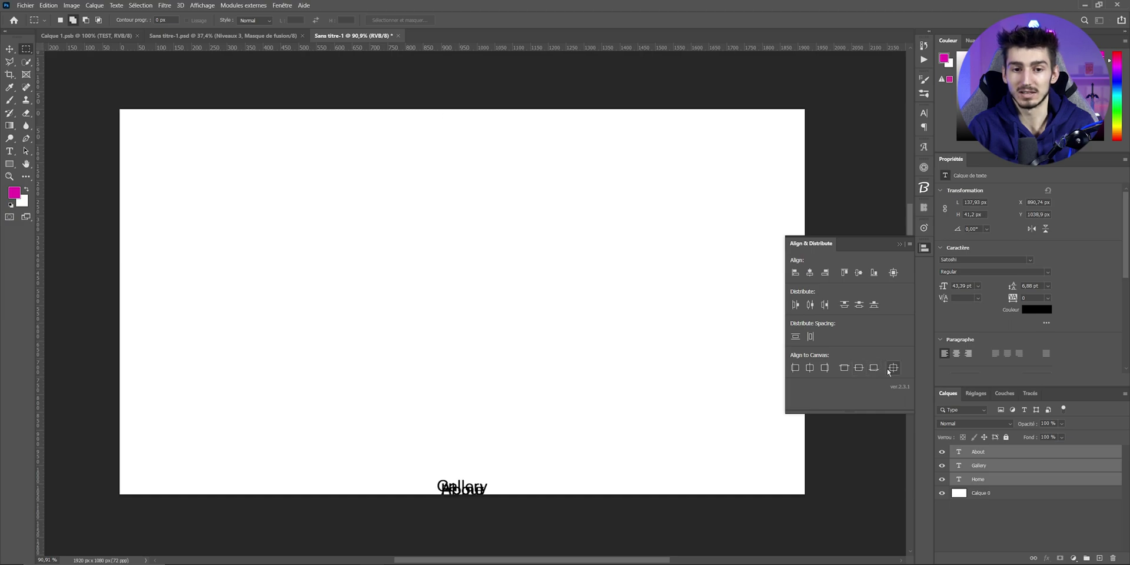
click(893, 367)
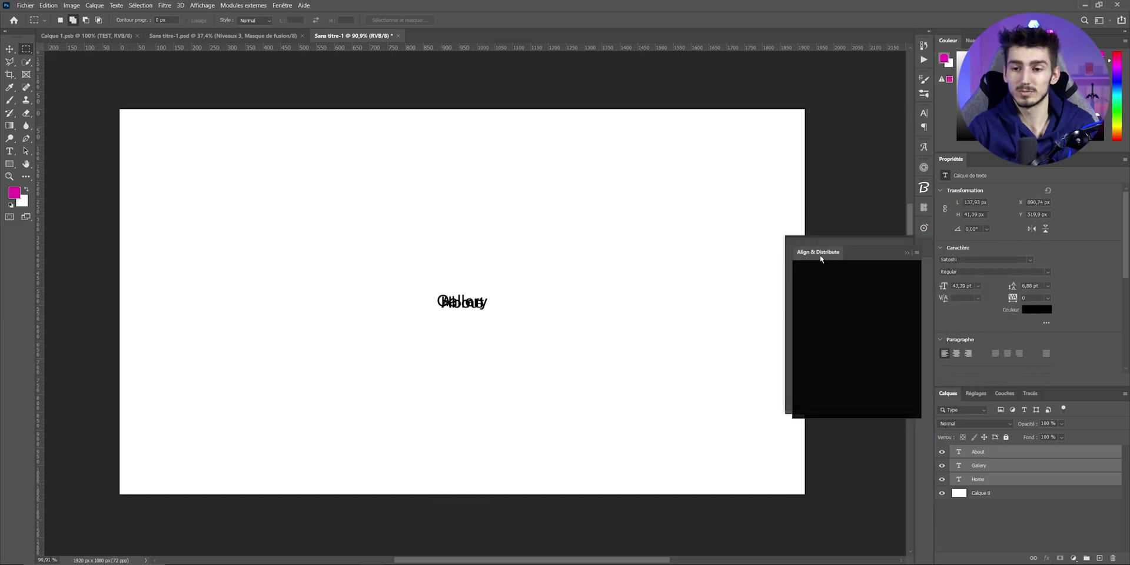
- Dock the Align & Distribute panel, select only the Home layer, and collapse the panel
drag(823, 251, 849, 254)
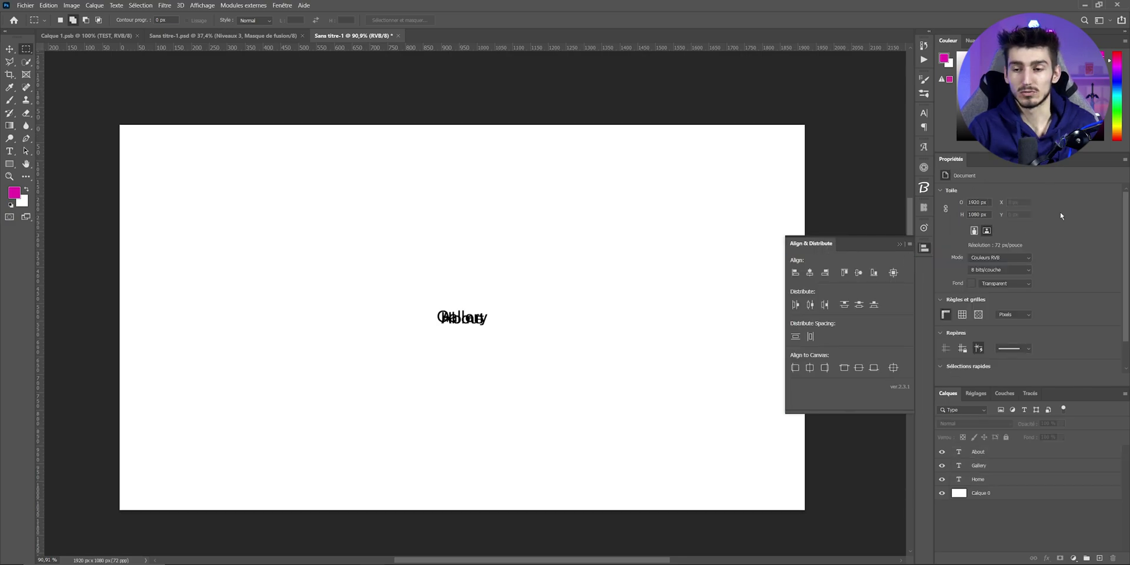
scroll(1076, 239, down, 2)
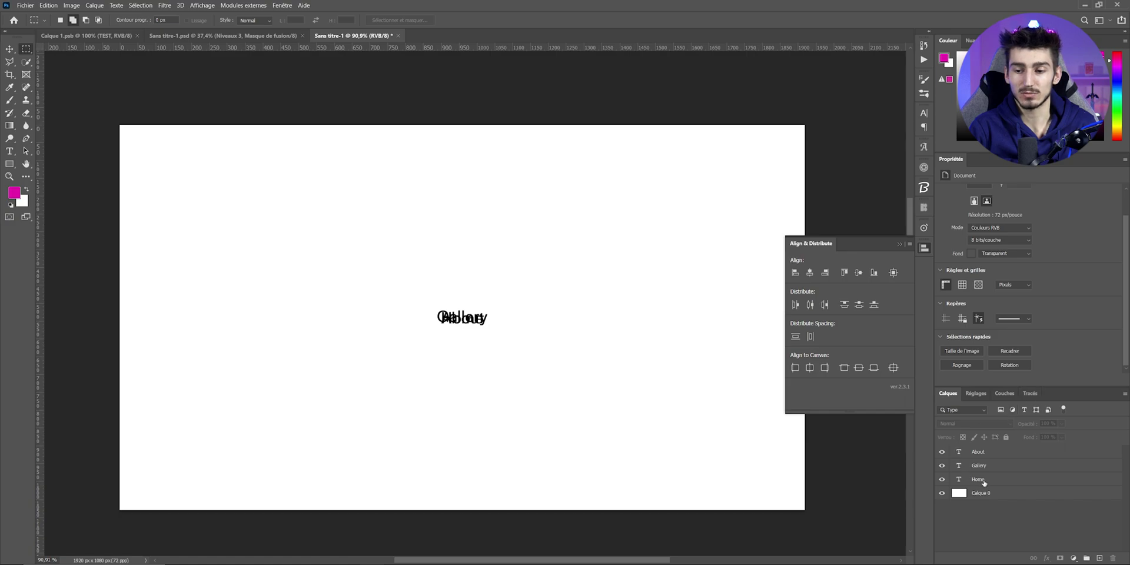
click(984, 482)
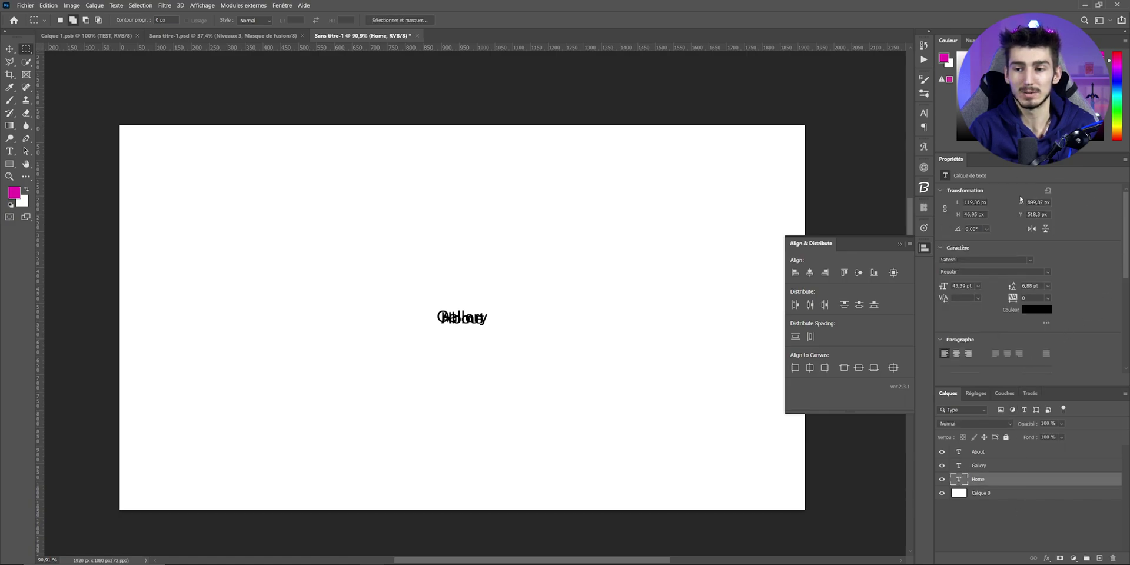
scroll(1102, 334, down, 4)
scroll(1098, 326, down, 3)
scroll(1096, 319, down, 3)
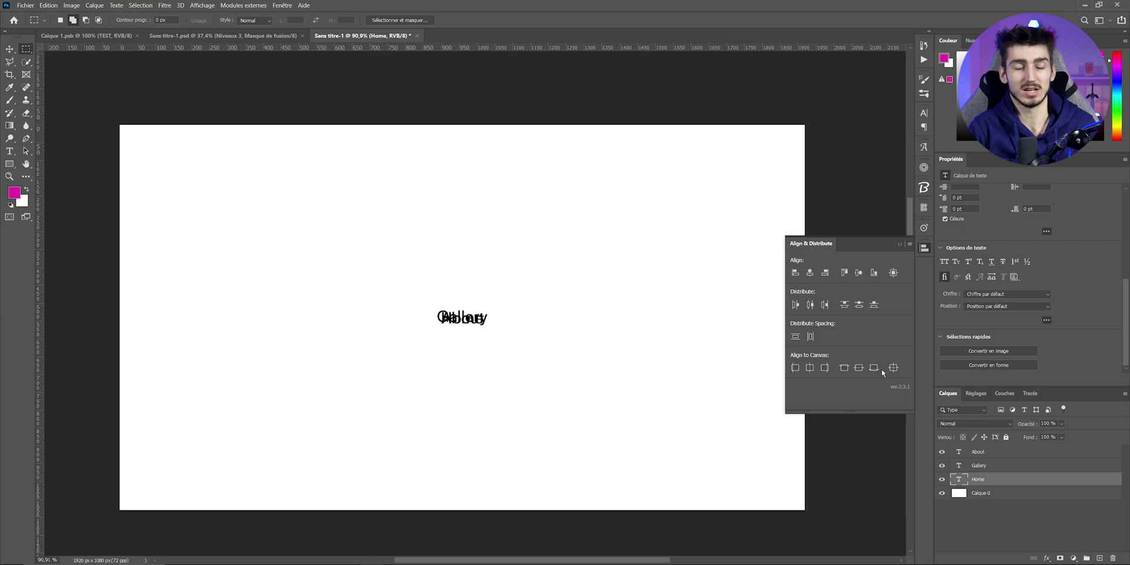
click(924, 247)
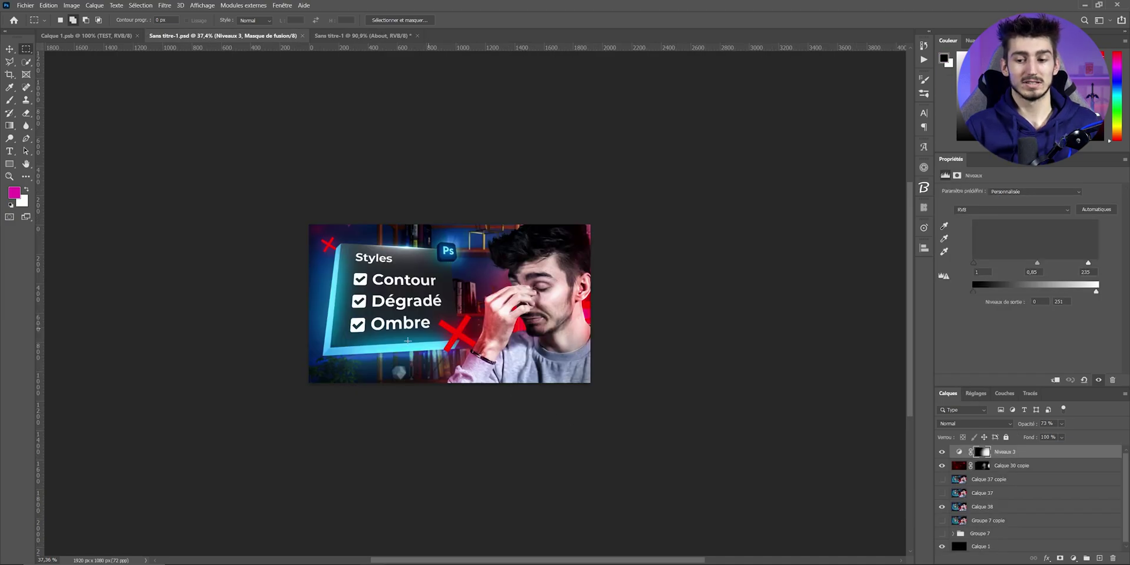
- Expand Groupe 7 in the thumbnail document's Layers panel
scroll(438, 327, up, 3)
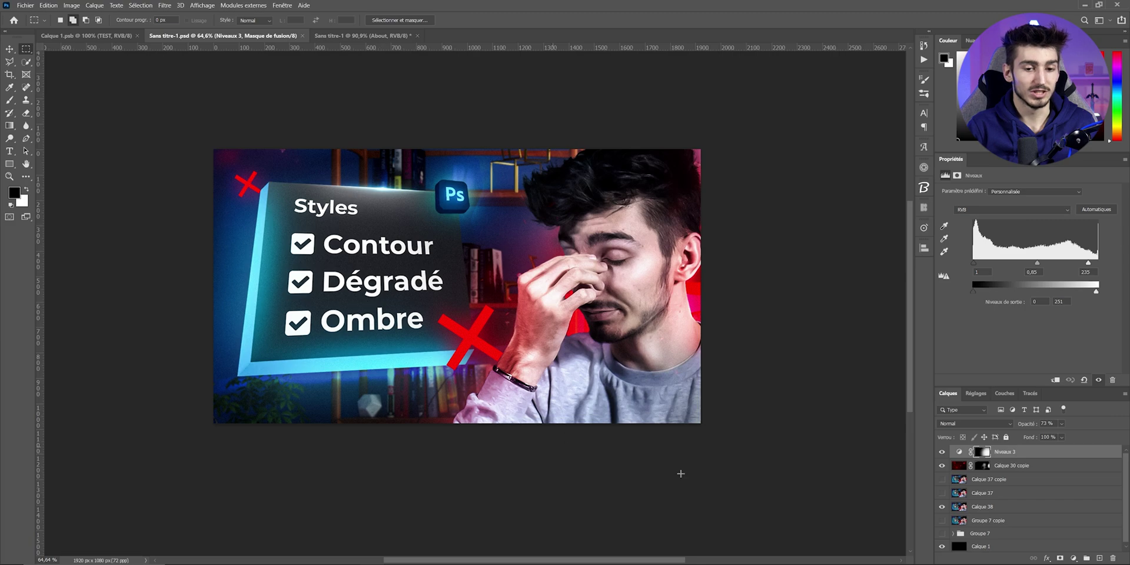
click(954, 531)
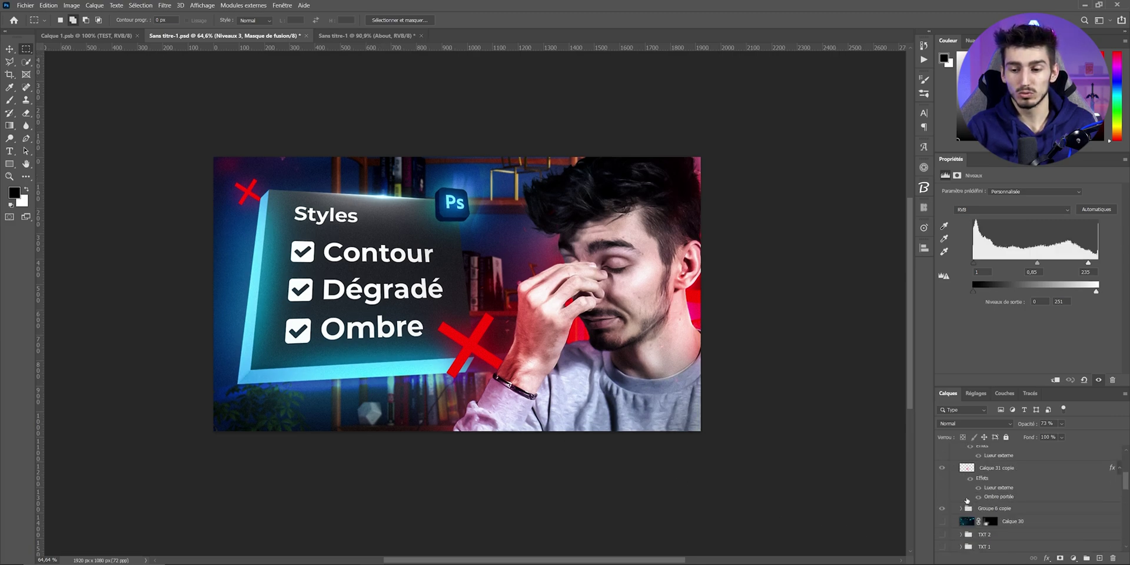
scroll(988, 495, down, 5)
scroll(988, 494, up, 3)
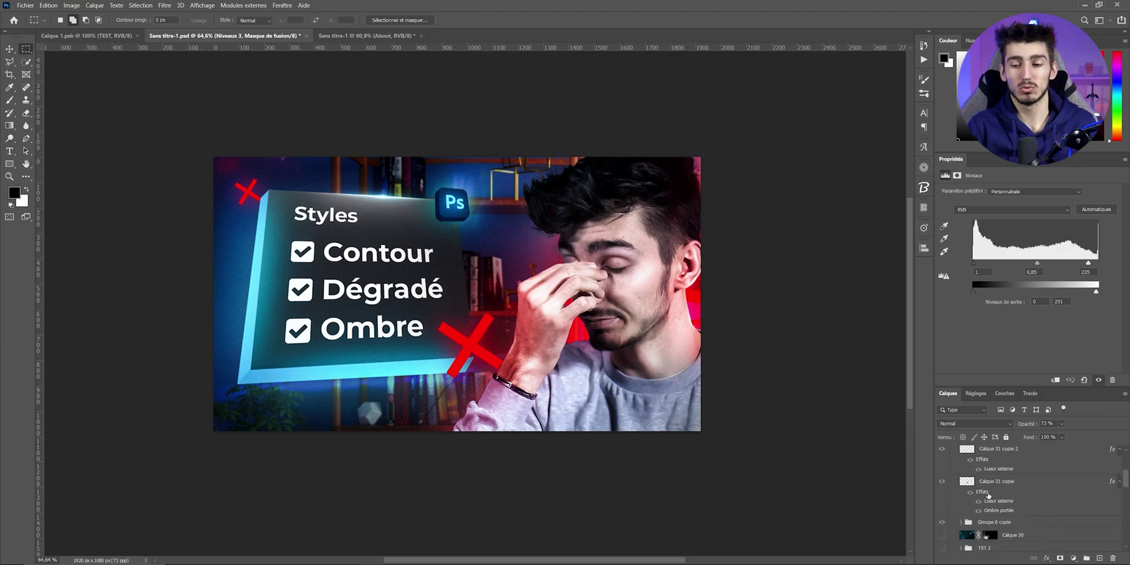
scroll(988, 498, up, 2)
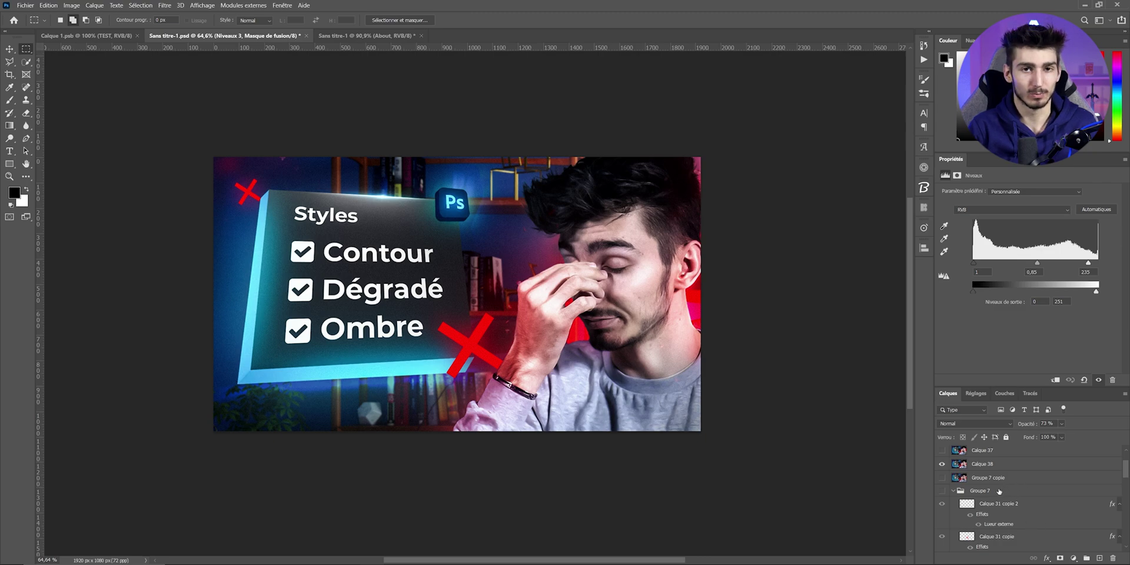
scroll(1024, 489, up, 2)
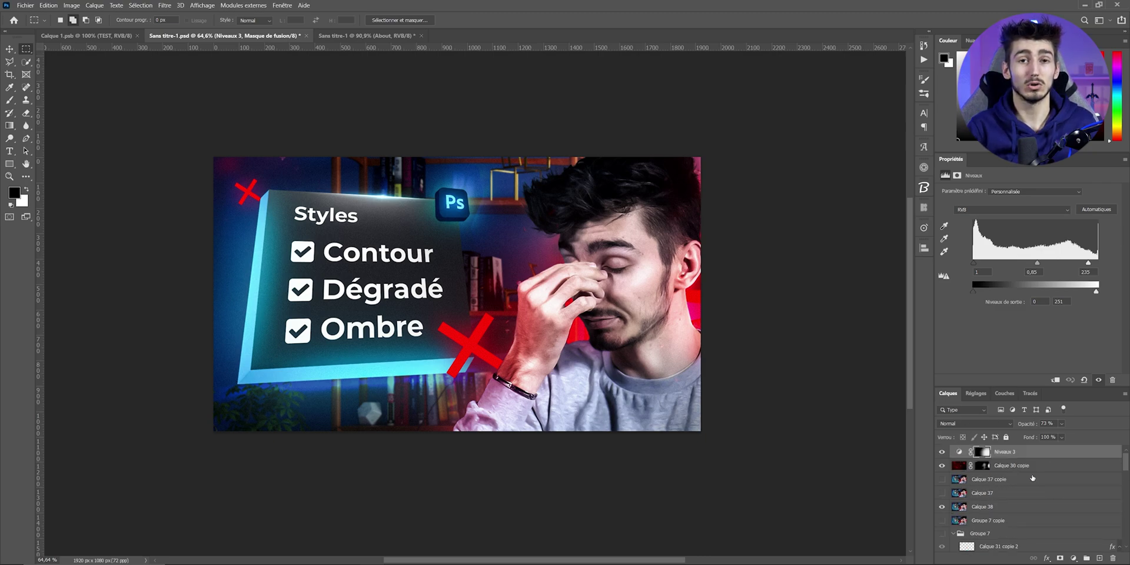
- Add four empty layers, then remove them with the Supprimer tous les calques vides script
click(1099, 558)
click(1099, 557)
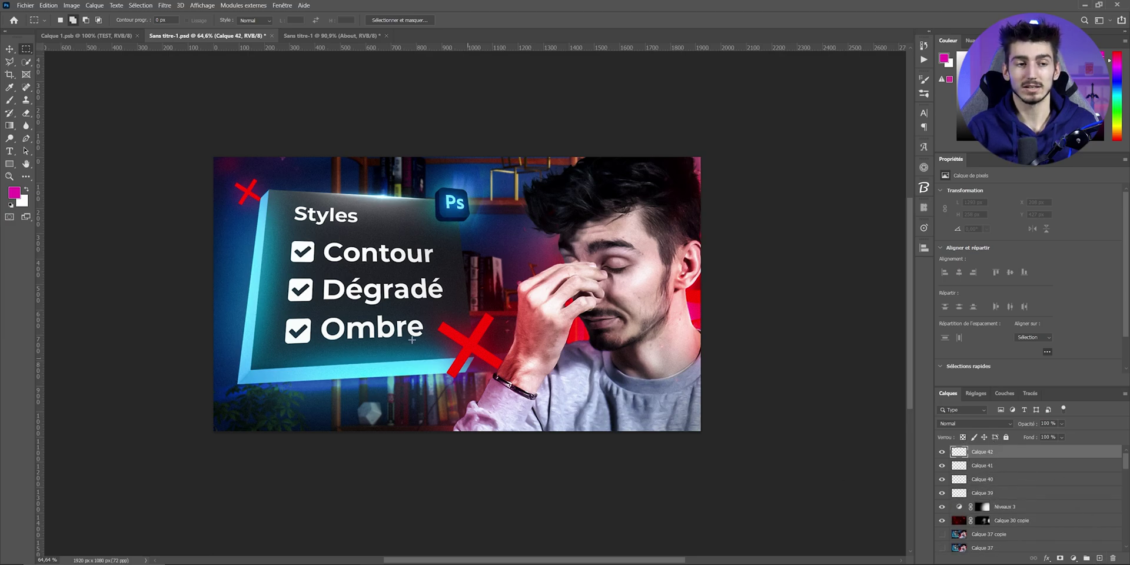
click(25, 6)
mouse_move(33, 231)
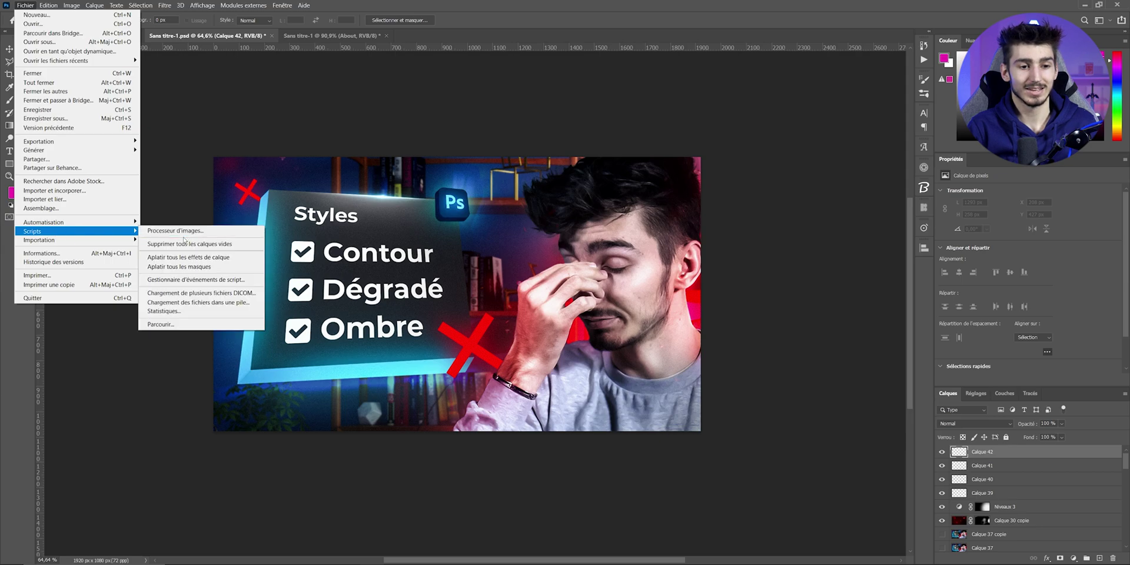
click(195, 248)
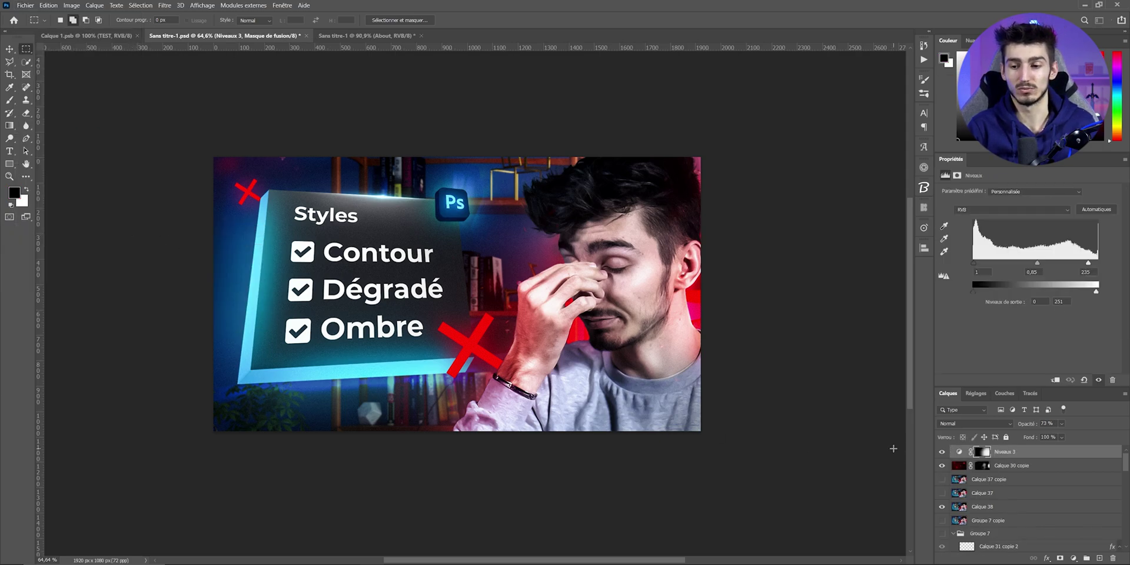
scroll(1038, 494, down, 3)
scroll(1039, 495, down, 3)
scroll(1038, 494, down, 3)
scroll(1039, 494, down, 2)
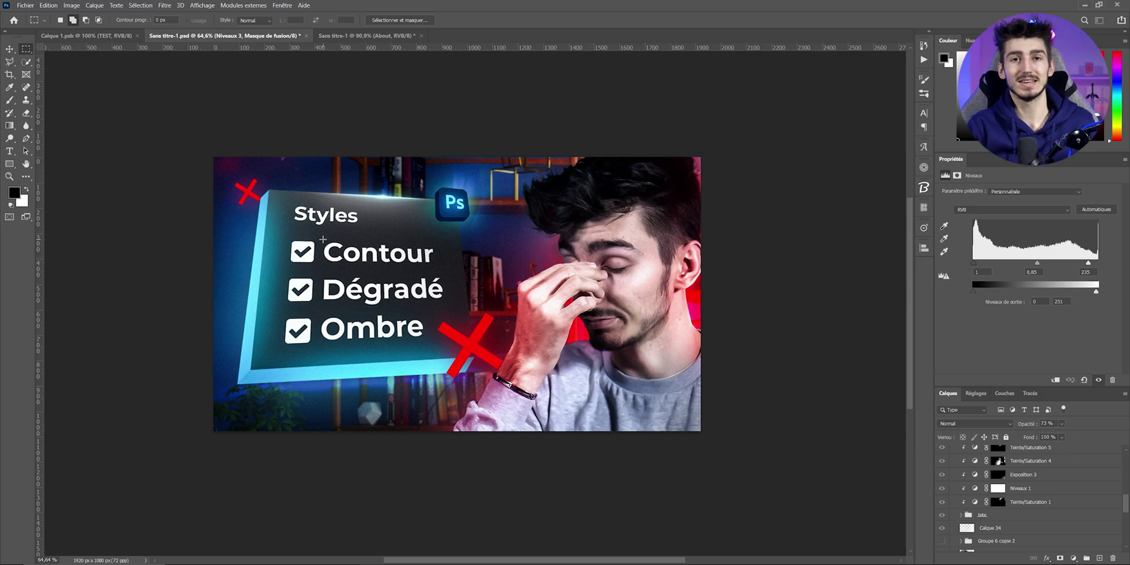
scroll(305, 237, up, 2)
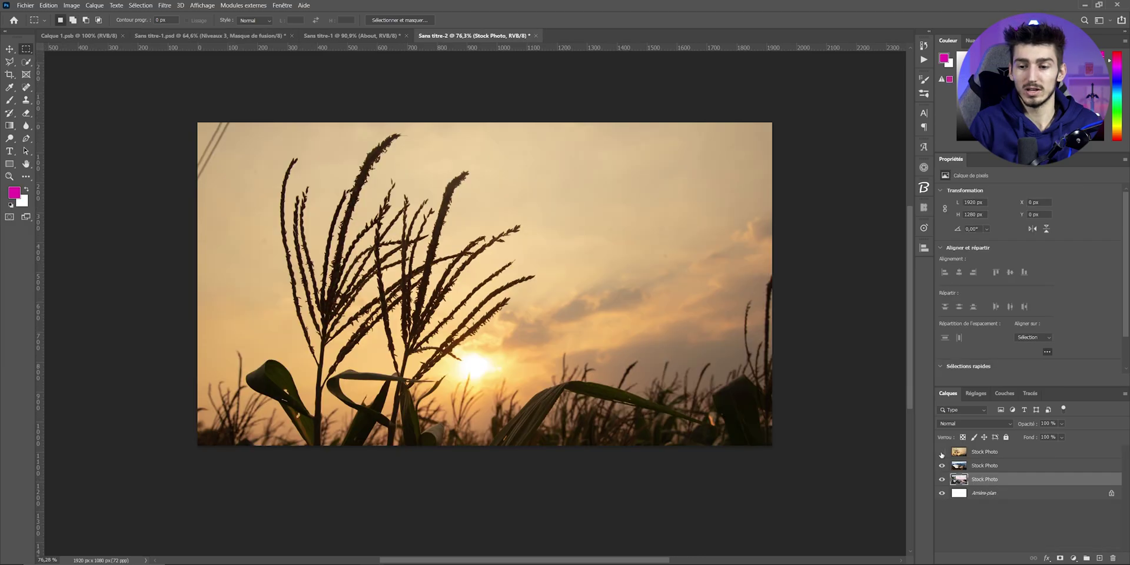
- Add a Levels adjustment above the top Stock Photo with black input 36 and white 216
click(942, 451)
click(941, 465)
click(942, 451)
click(1000, 451)
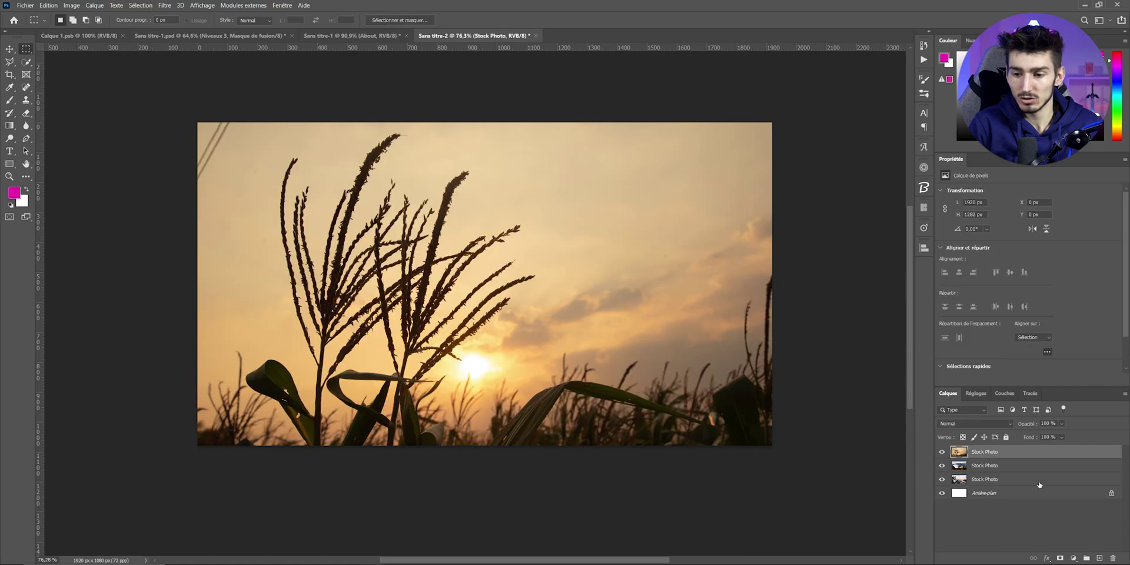
click(1074, 556)
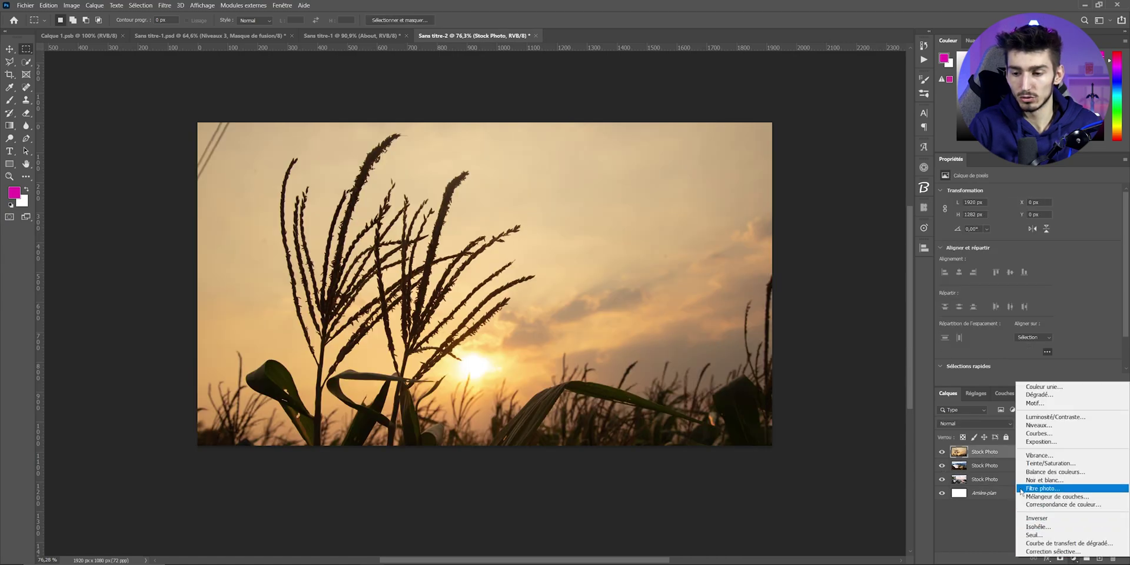
click(1039, 425)
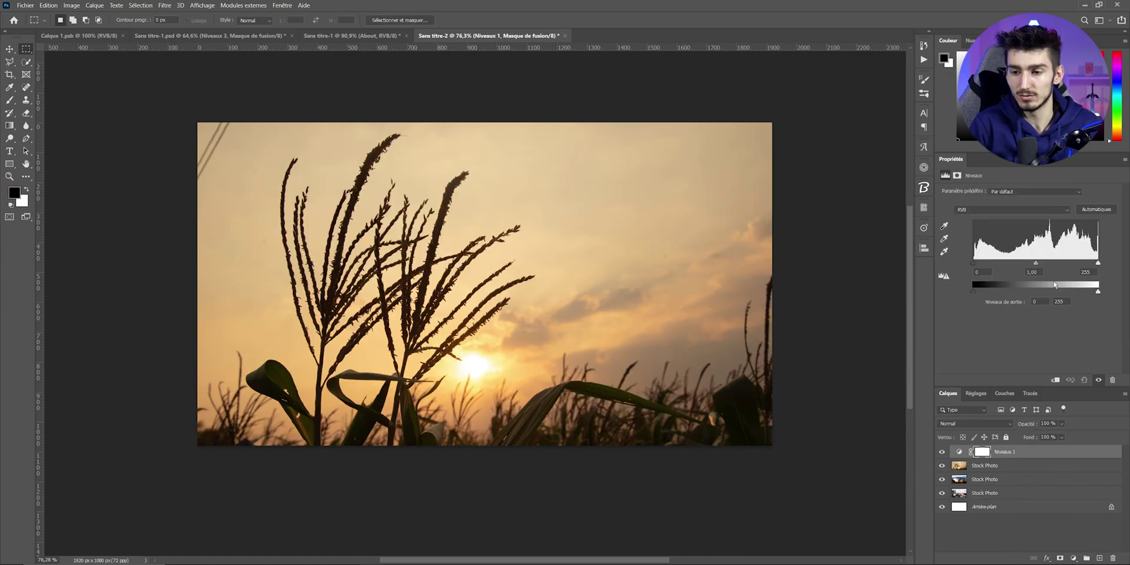
drag(973, 262, 990, 263)
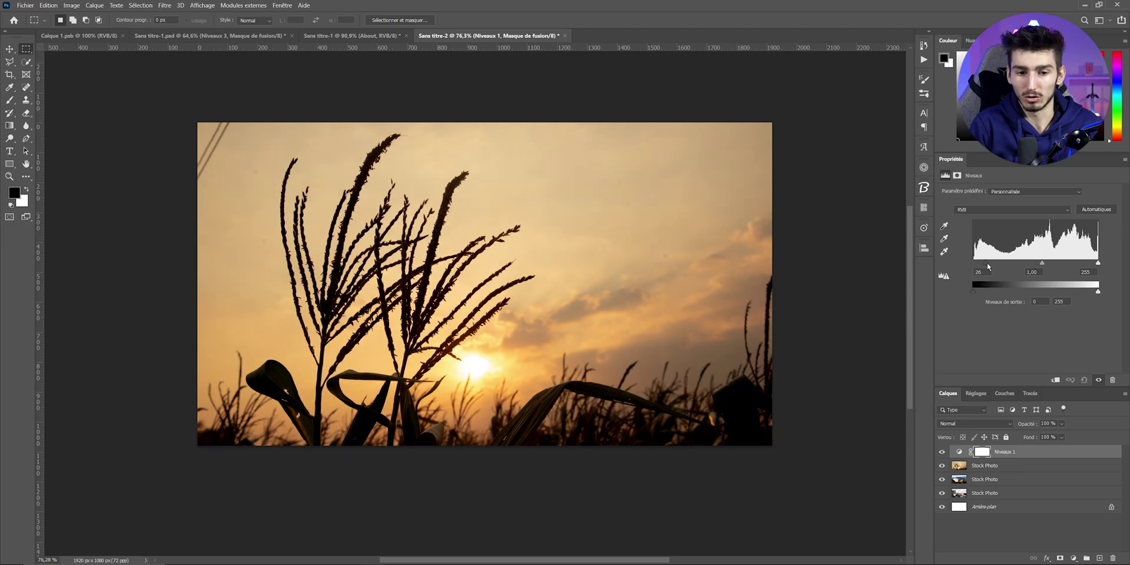
drag(1098, 264, 1079, 264)
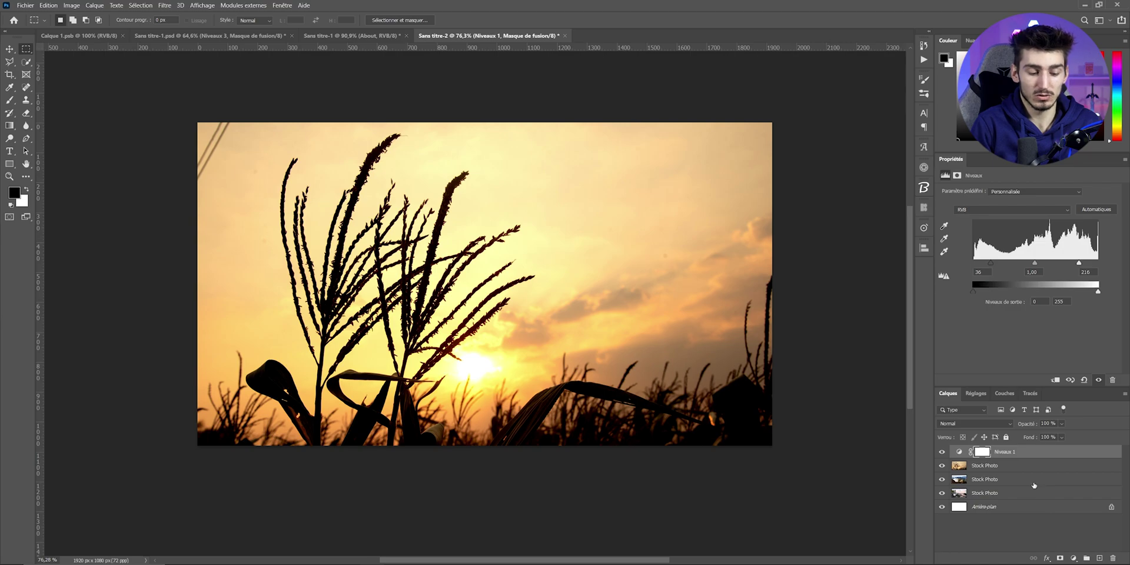
- Duplicate the Levels adjustment and merge each copy into its own stock photo
key(ctrl+j)
key(ctrl+j)
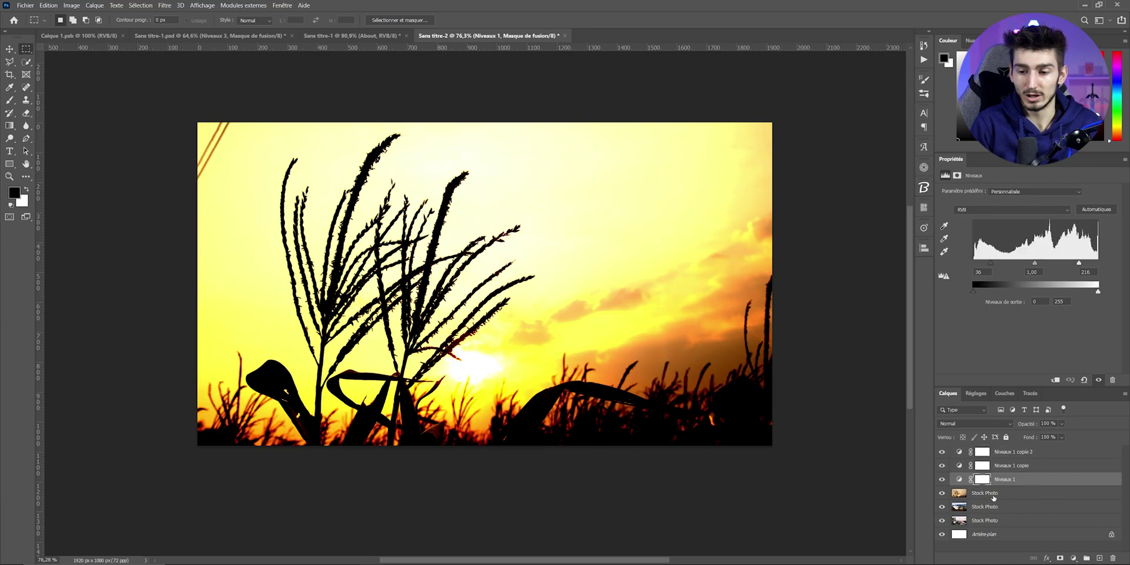
click(993, 494)
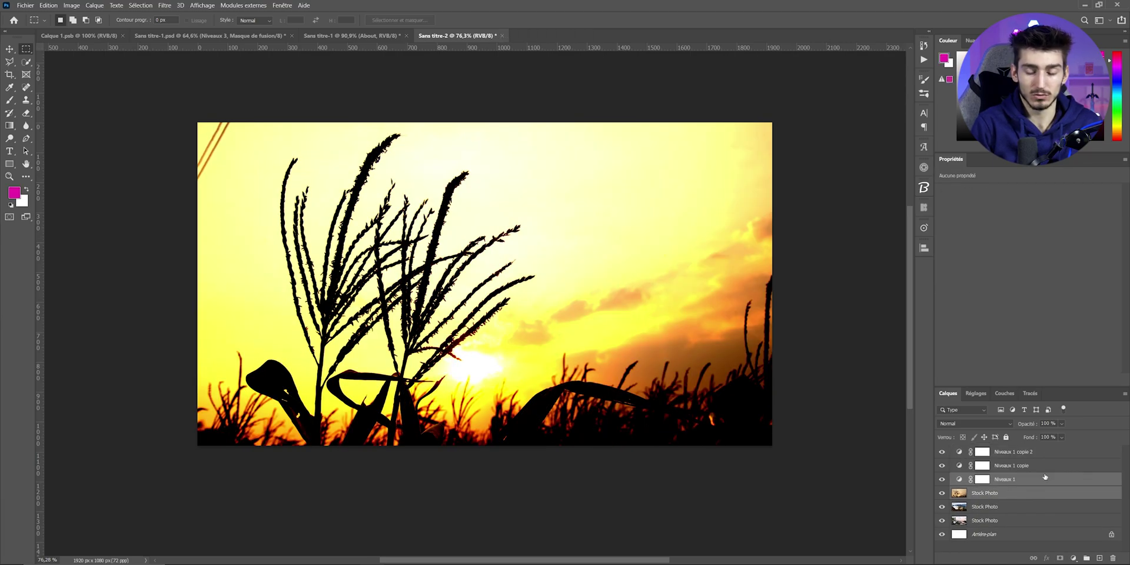
key(ctrl+e)
click(1008, 465)
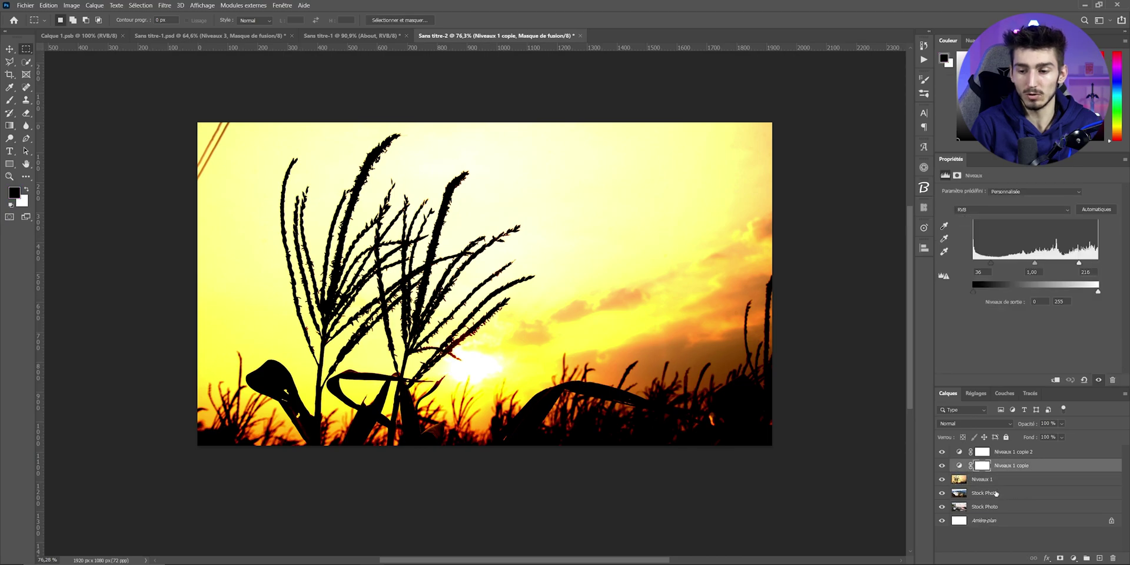
- Delete the empty Arrière-plan layer and clear the layer selection
click(1093, 494)
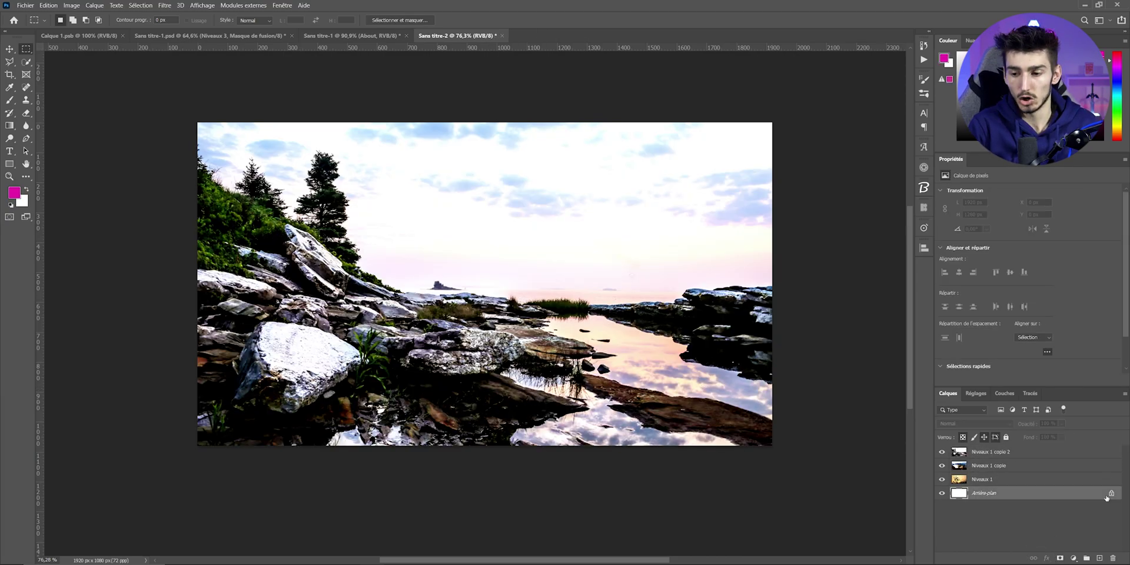
key(Delete)
click(1092, 497)
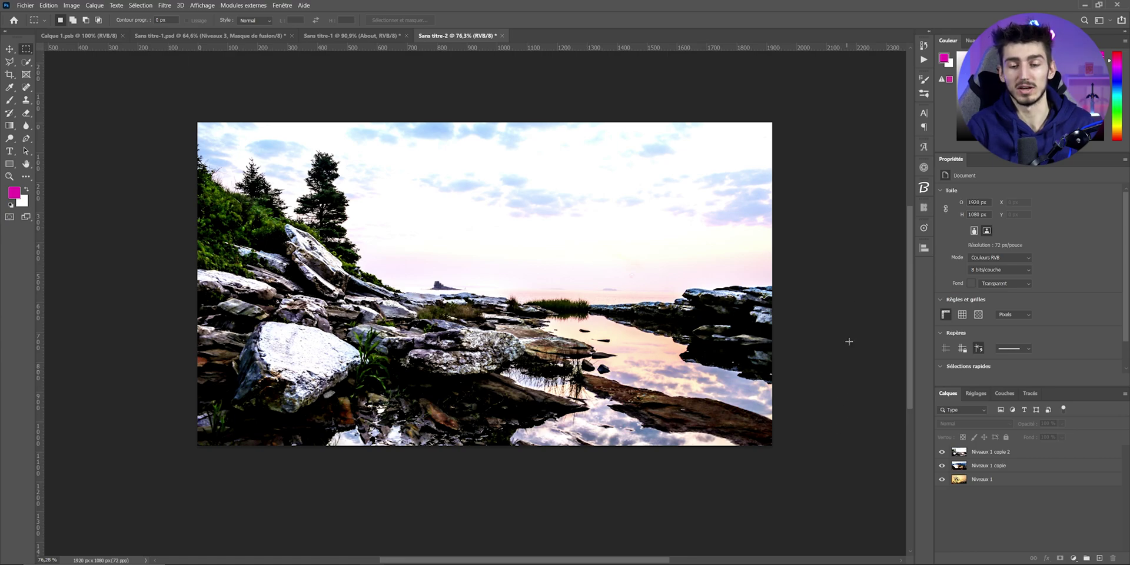
- Set up a Calques en fichiers export as PNG-24, select the prefix, then cancel it
click(30, 6)
mouse_move(39, 142)
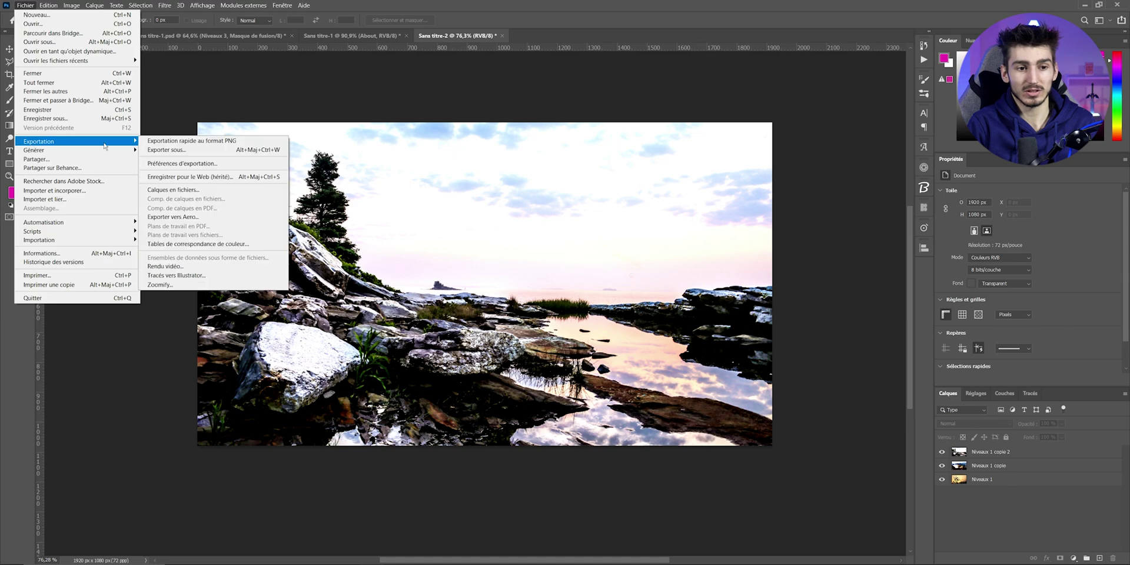
click(207, 190)
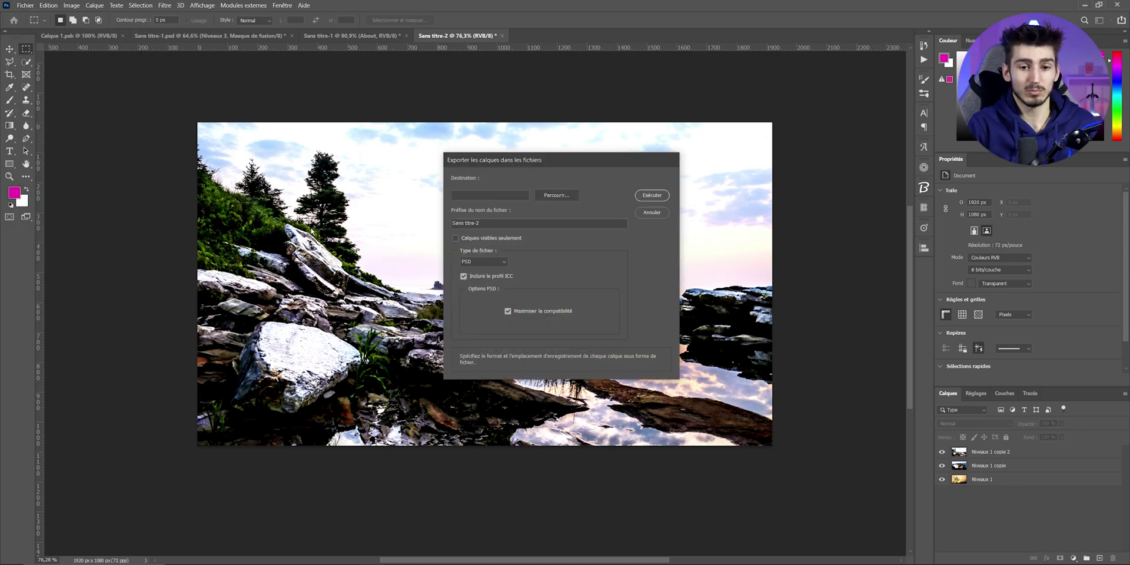
click(482, 261)
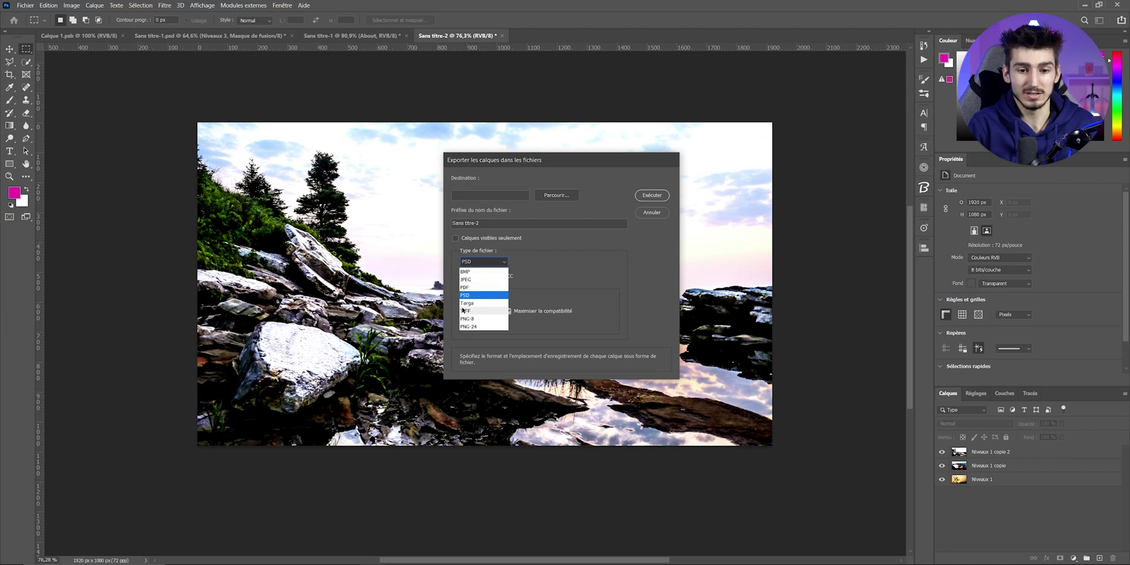
click(468, 326)
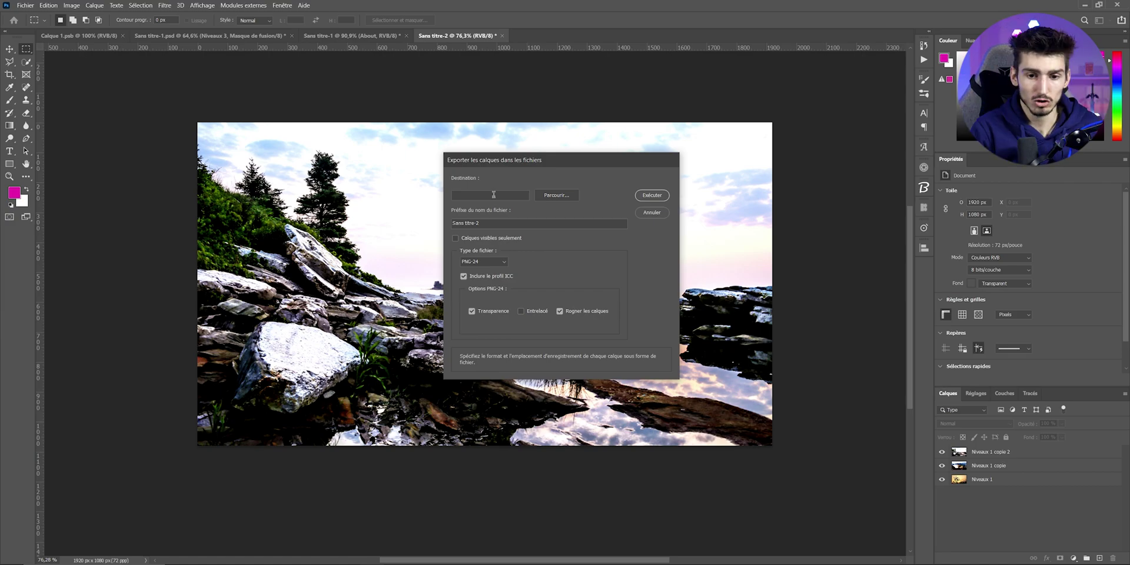
triple_click(492, 226)
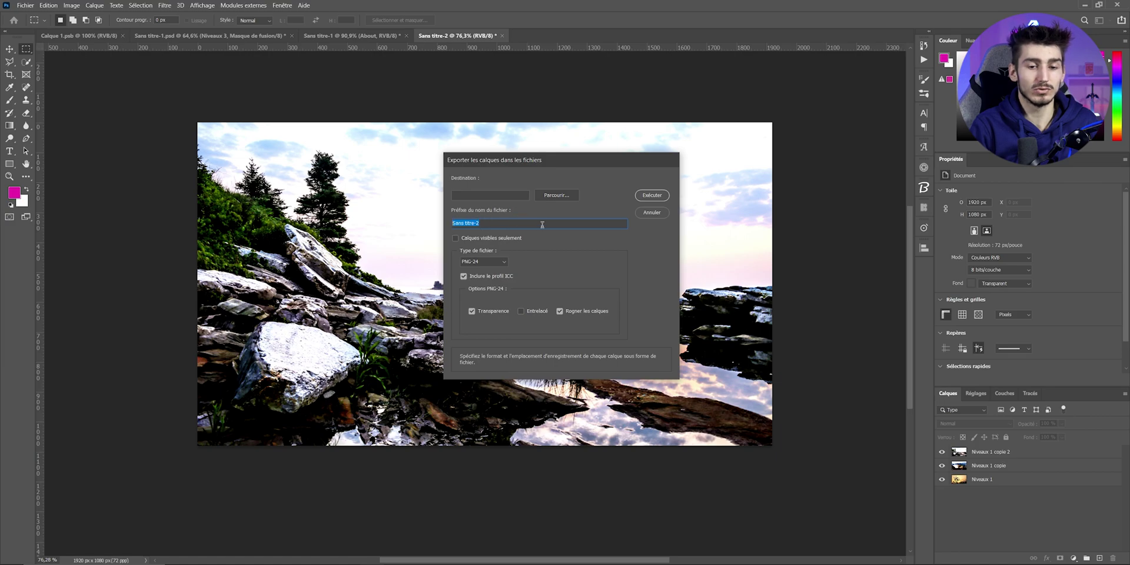
click(648, 213)
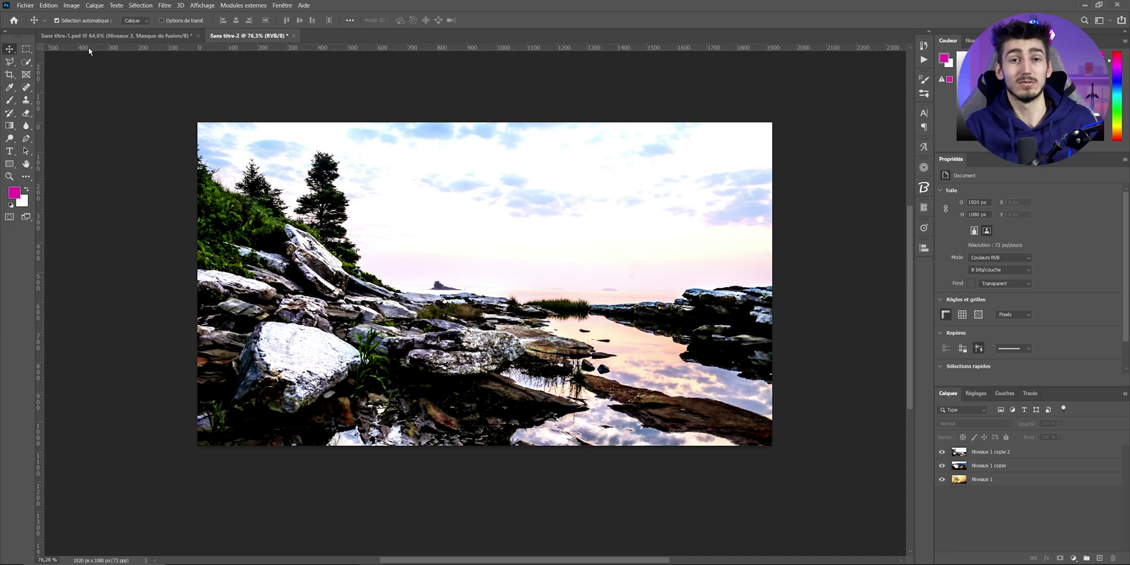
- Set up a batch running the détourage action on the Images non détourées folder
click(25, 5)
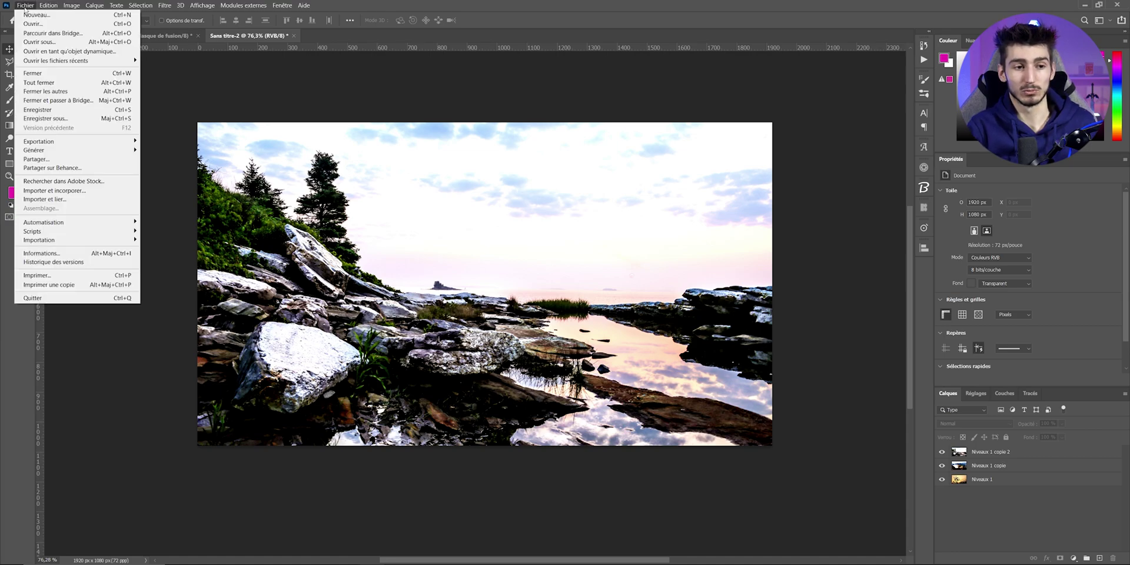
mouse_move(44, 221)
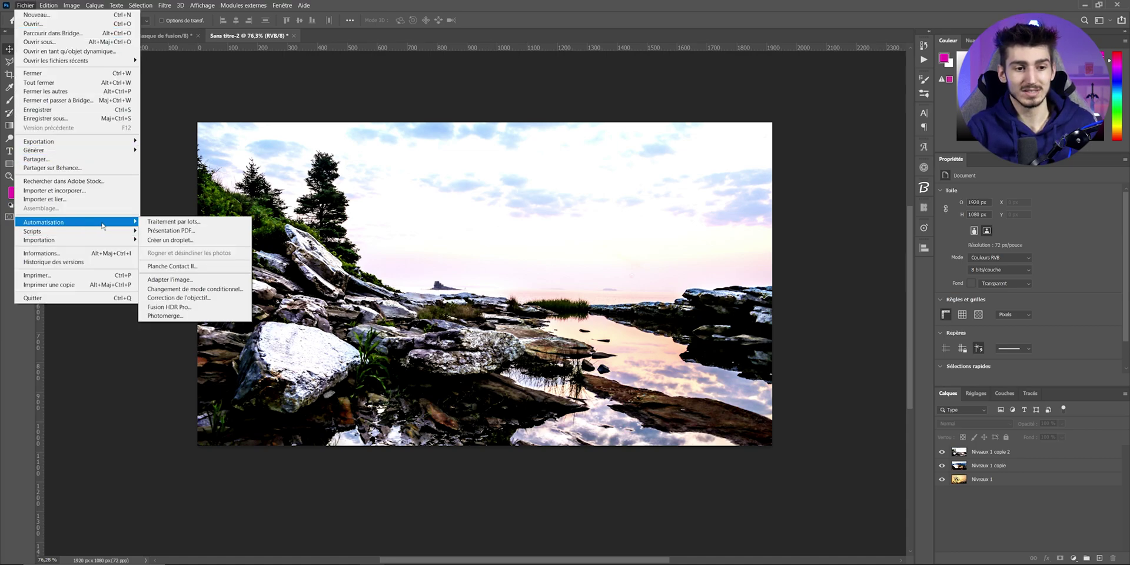
click(170, 222)
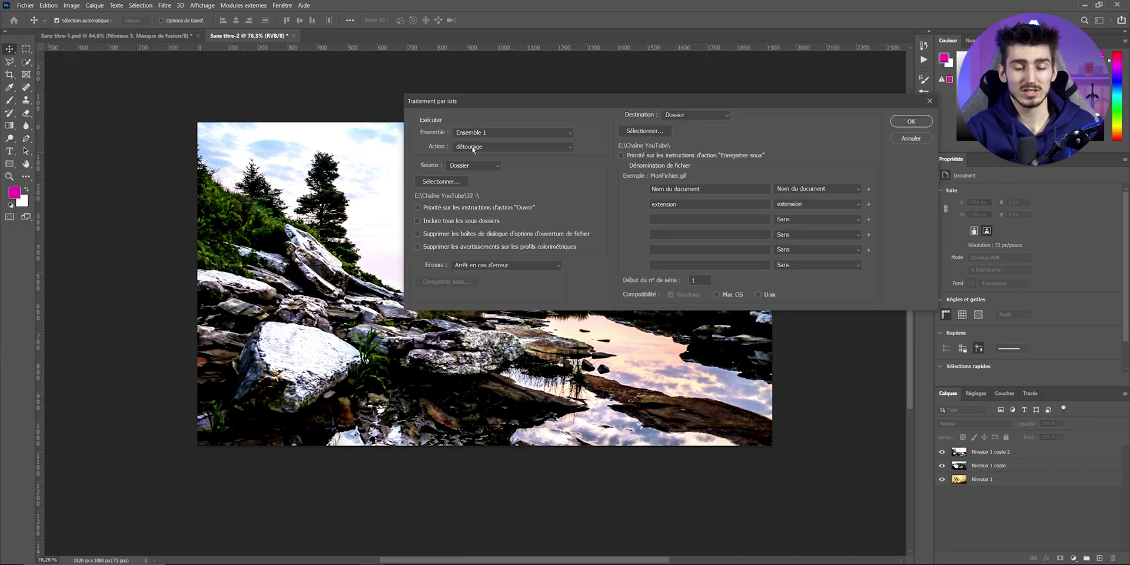
click(473, 148)
click(470, 157)
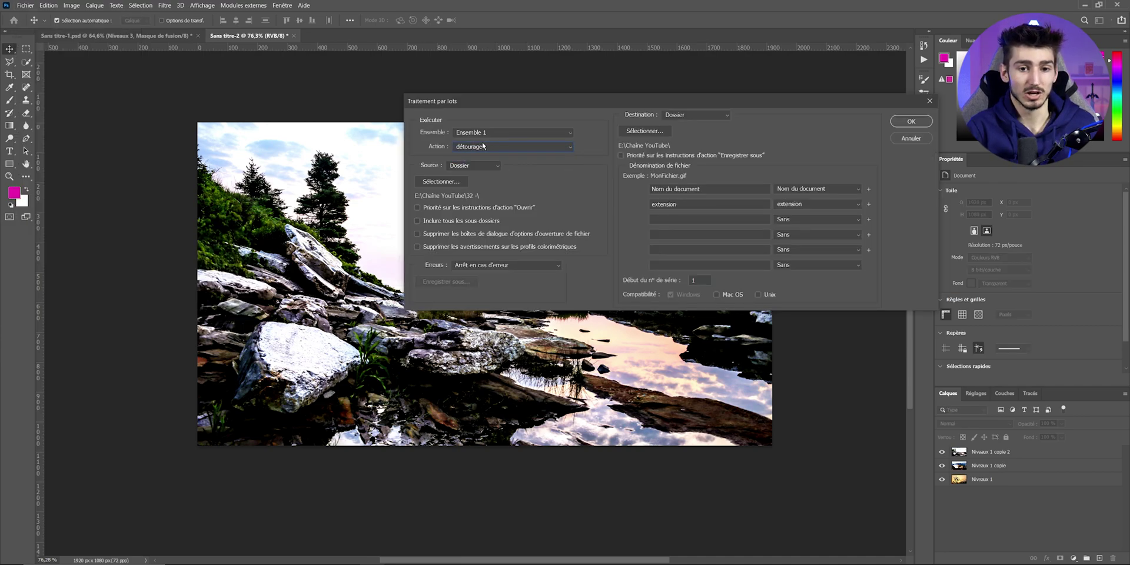
click(439, 183)
click(545, 192)
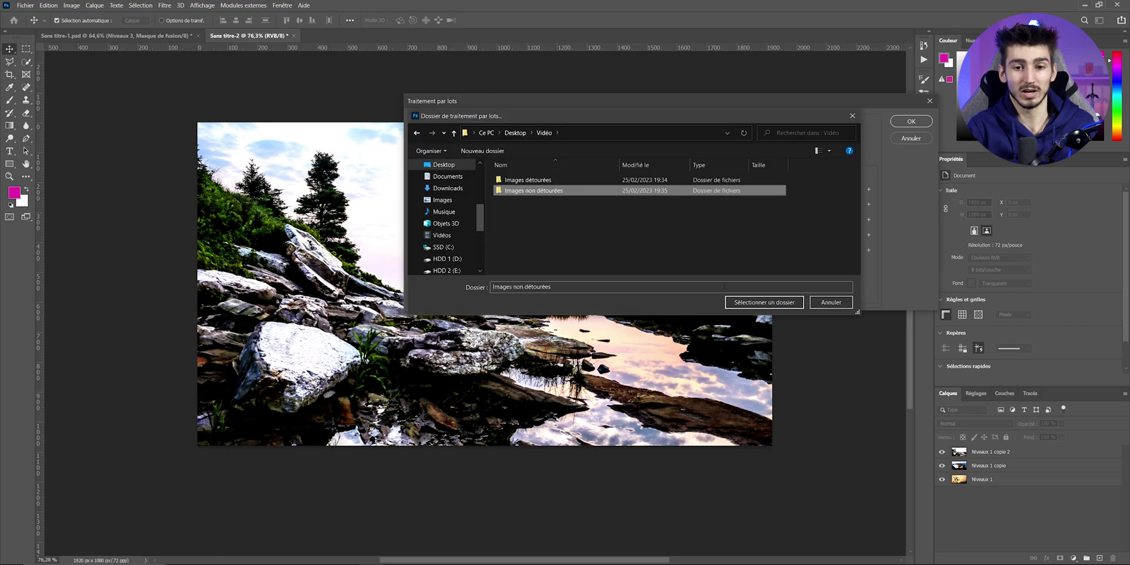
click(764, 302)
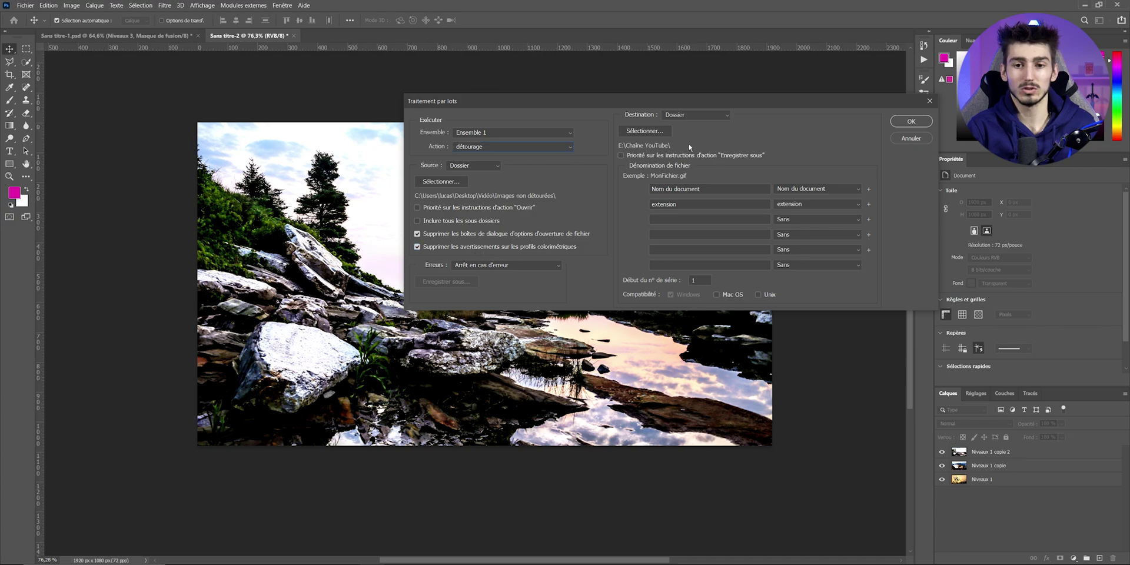
- Set Images détourées as the batch destination folder and start the batch
click(656, 132)
click(528, 179)
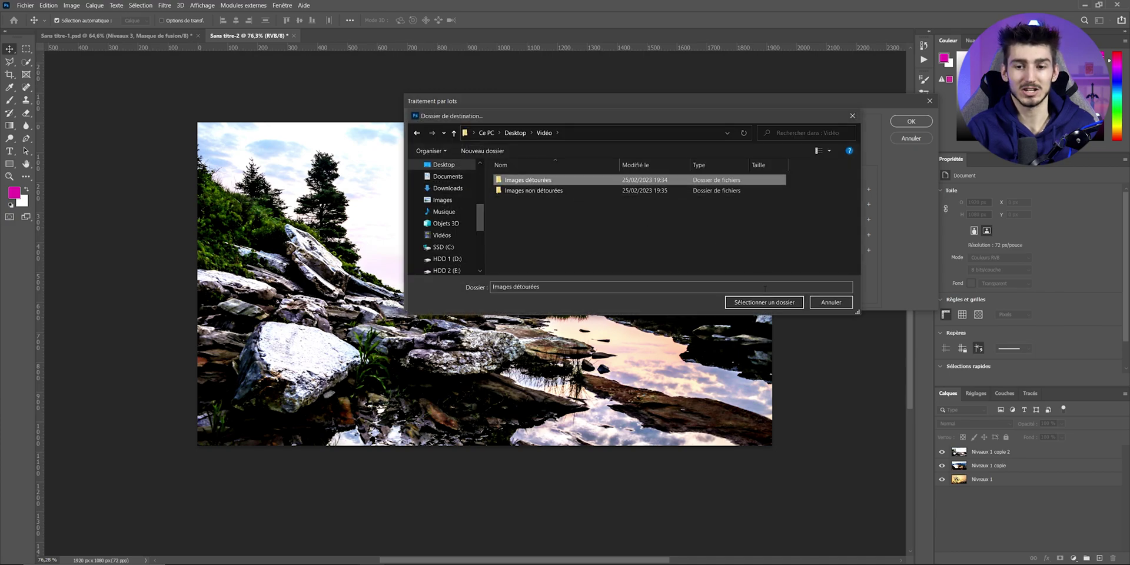
click(757, 302)
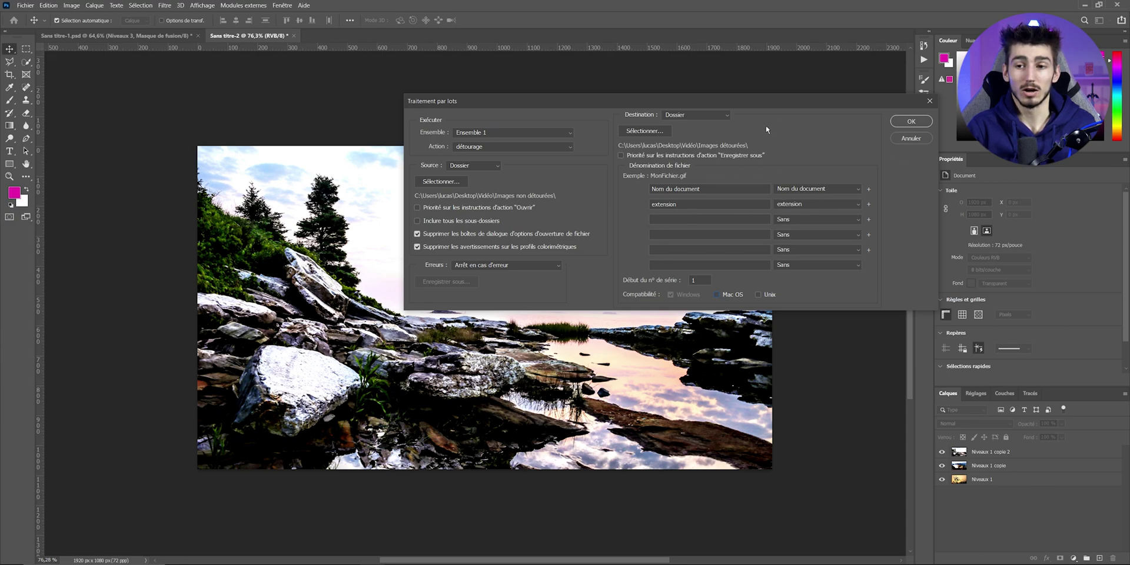
click(914, 122)
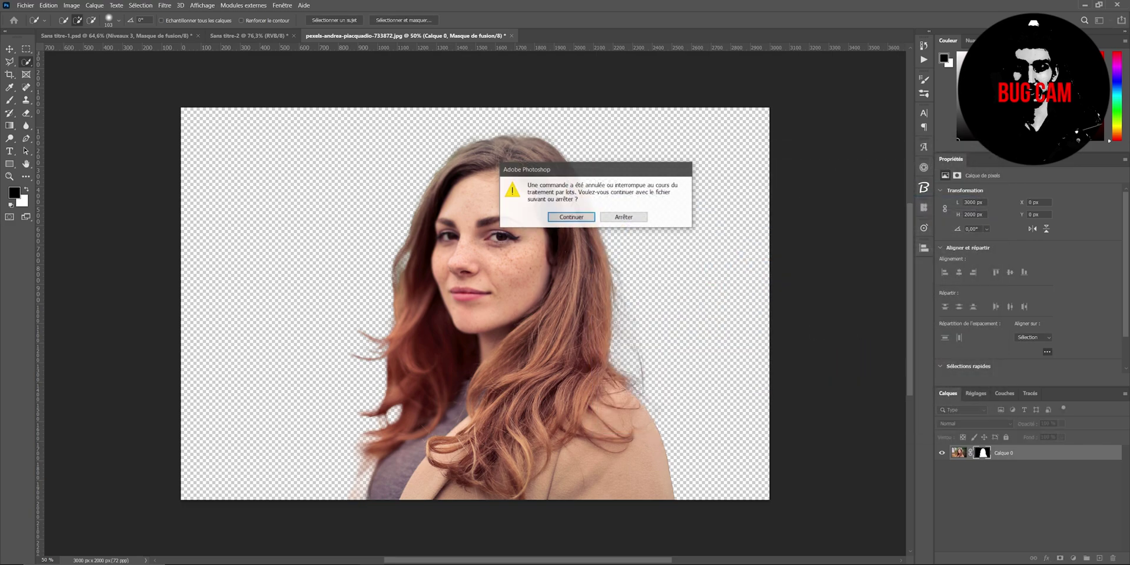
- Continue the batch, review the four cutout tabs, and hide the Actions panel
click(572, 221)
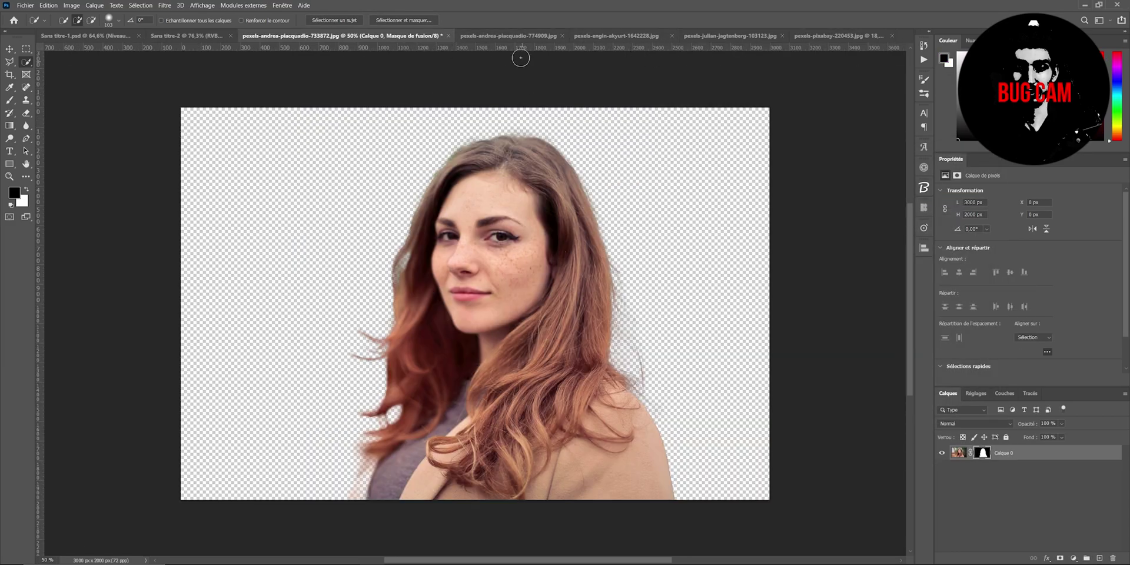
click(518, 35)
click(623, 37)
click(729, 36)
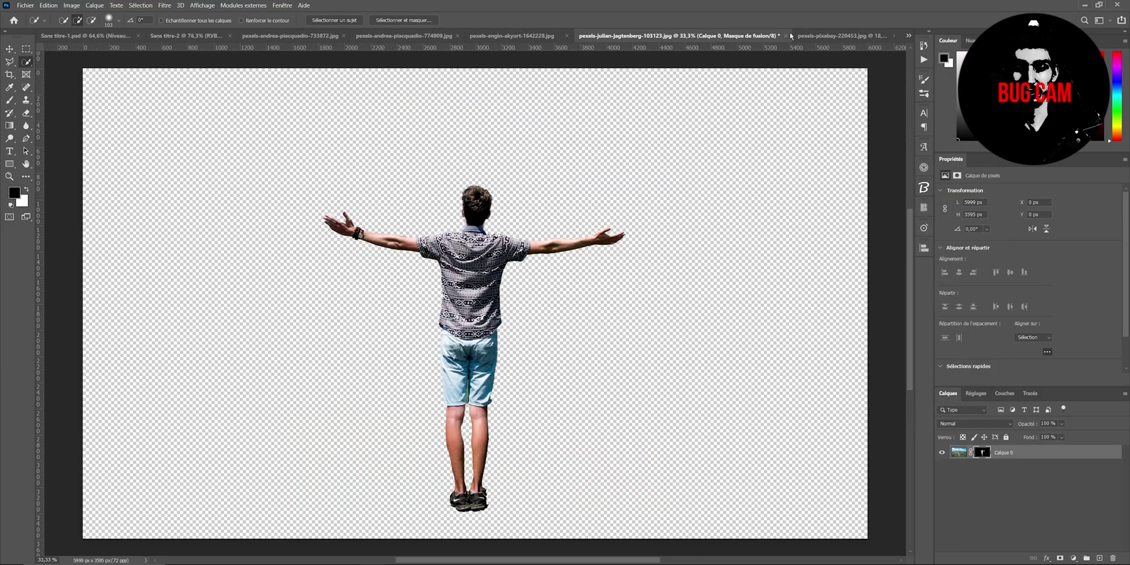
click(836, 35)
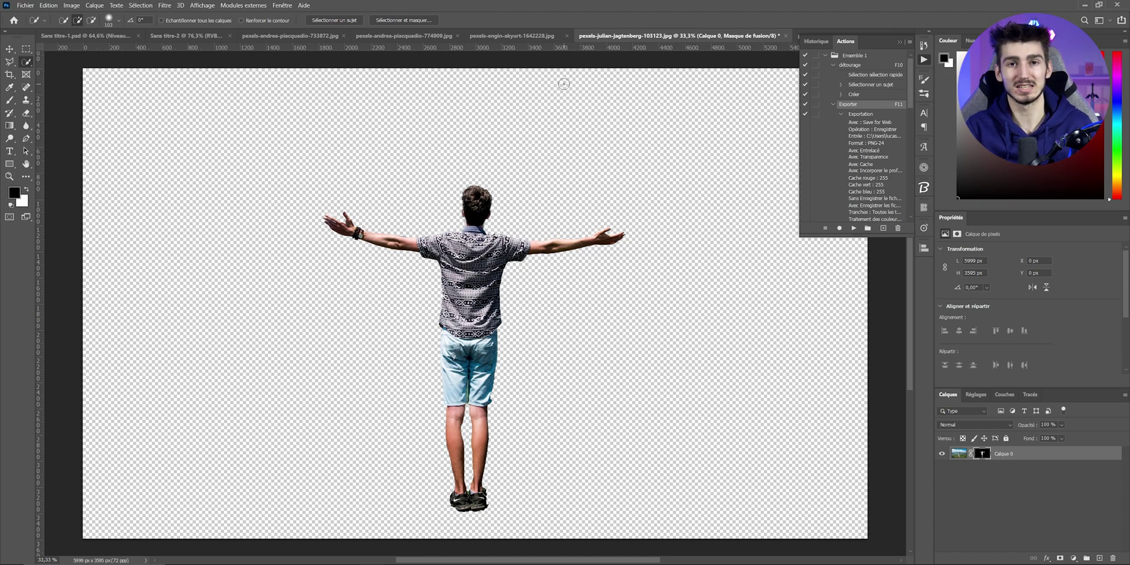
click(710, 48)
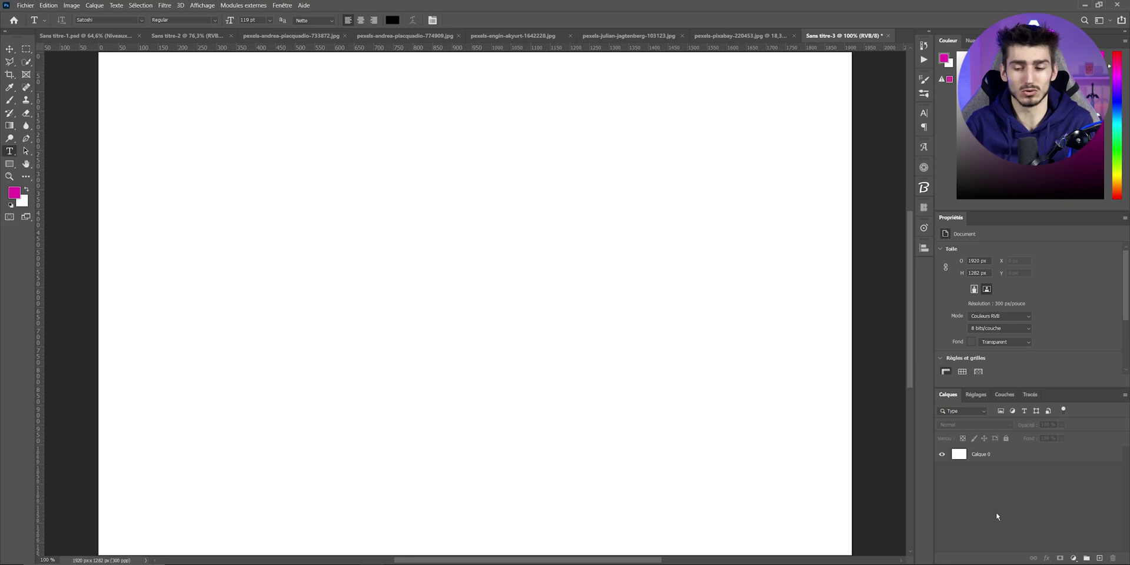
- Add a 'bonseoir' text layer and spell-check it, replacing the word with 'bonsoir'
click(389, 227)
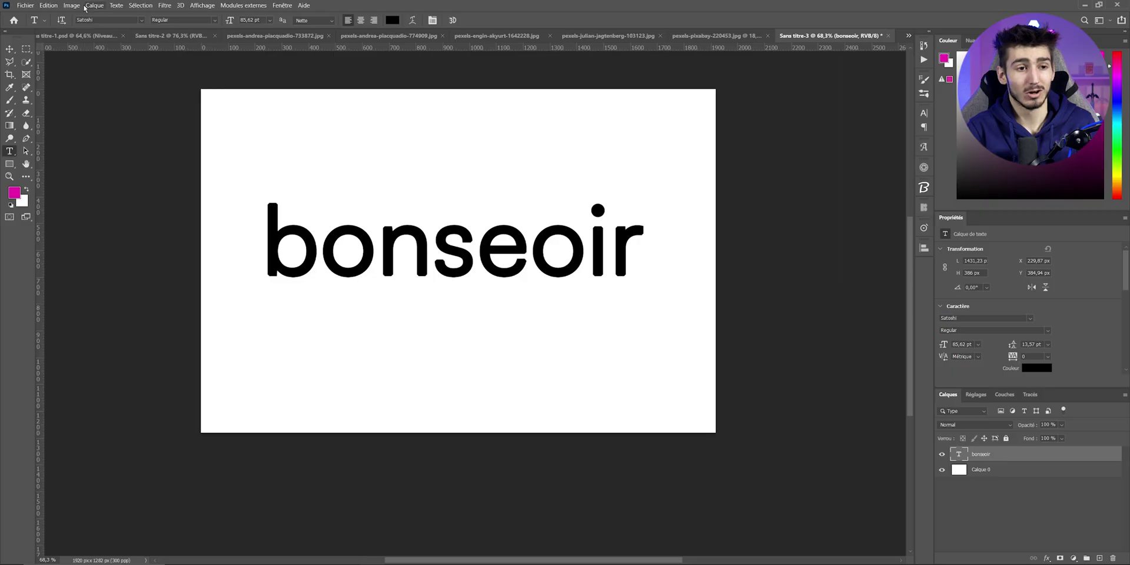
click(48, 5)
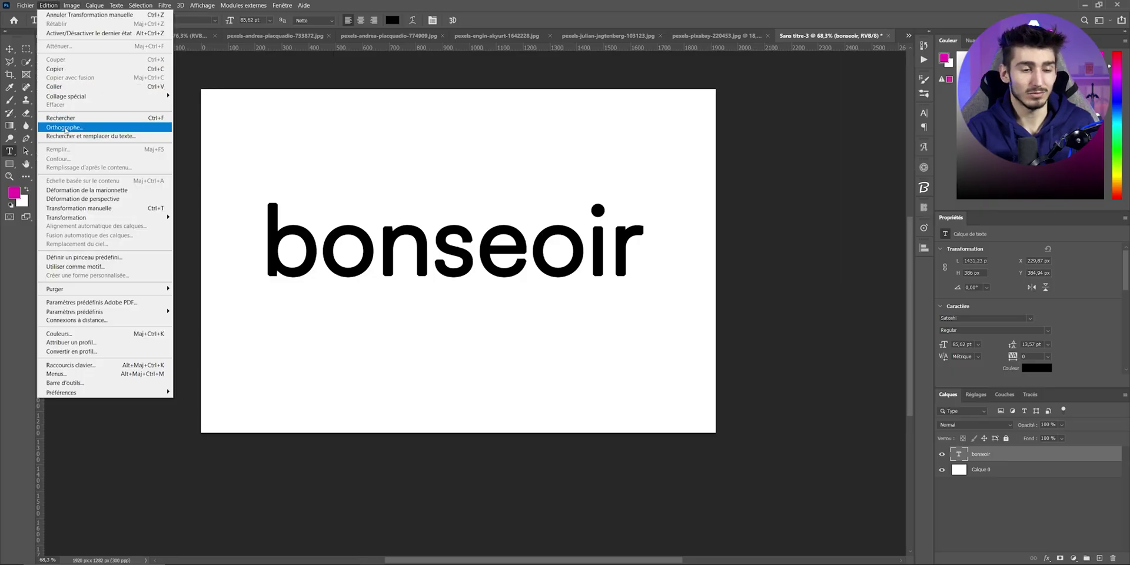
click(66, 128)
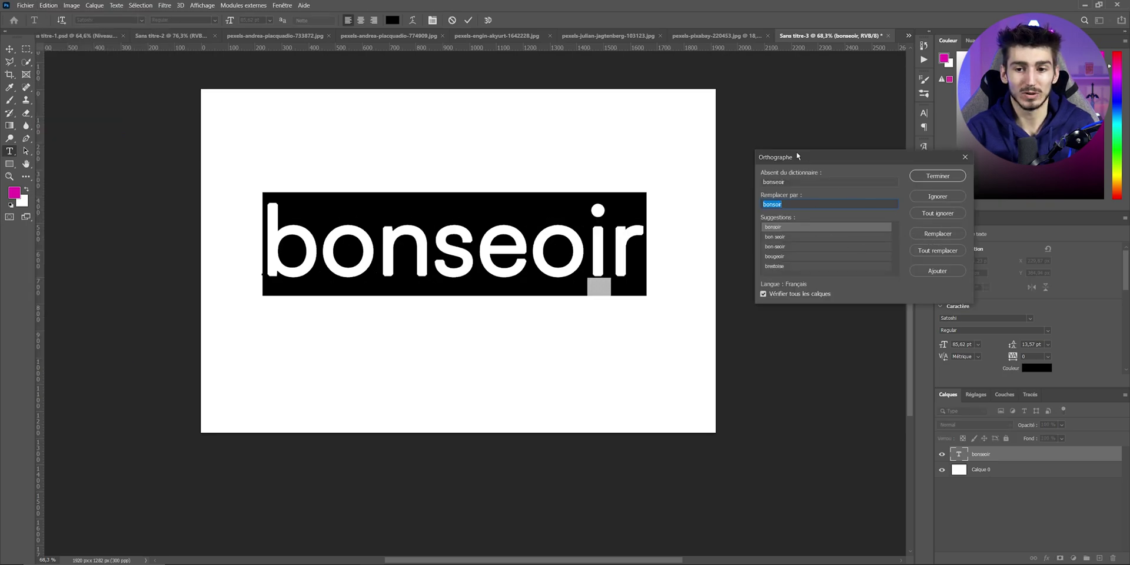
click(937, 233)
click(566, 210)
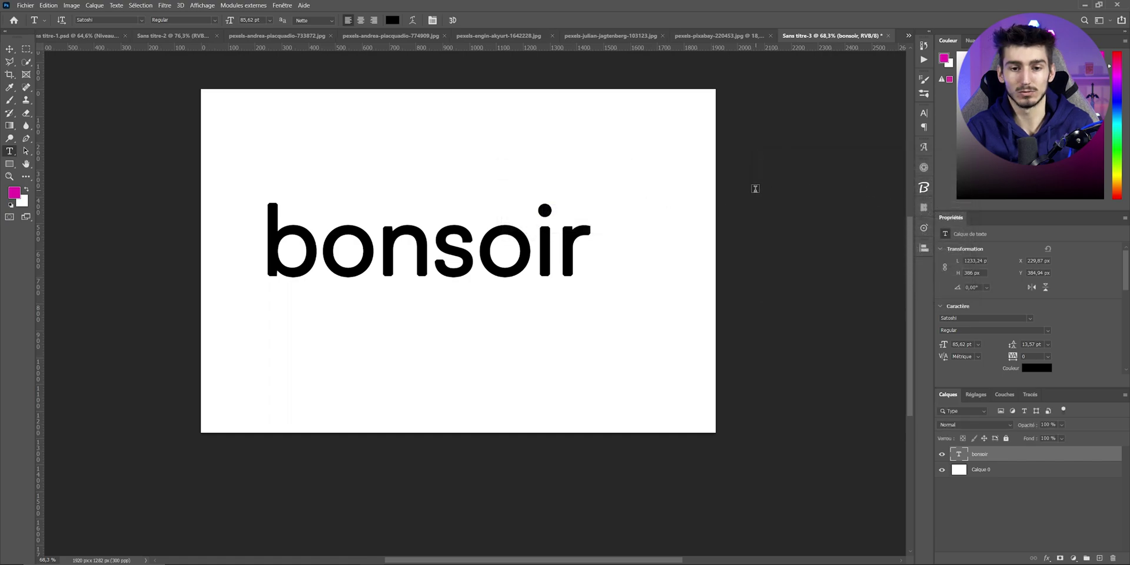